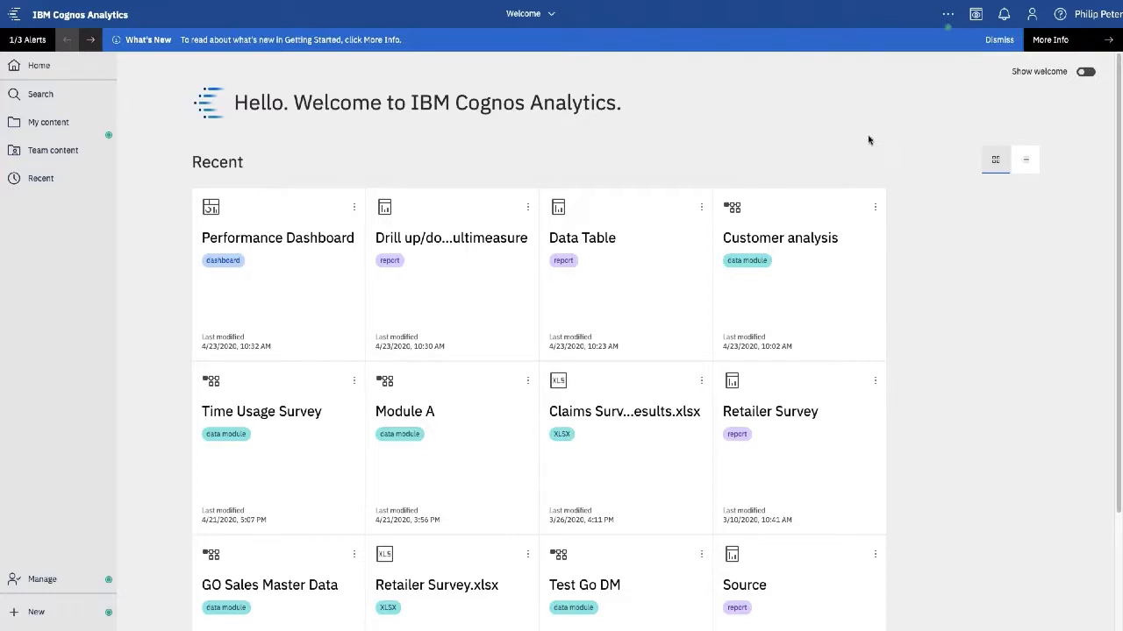
- Open the Data Table report from its tile
click(570, 268)
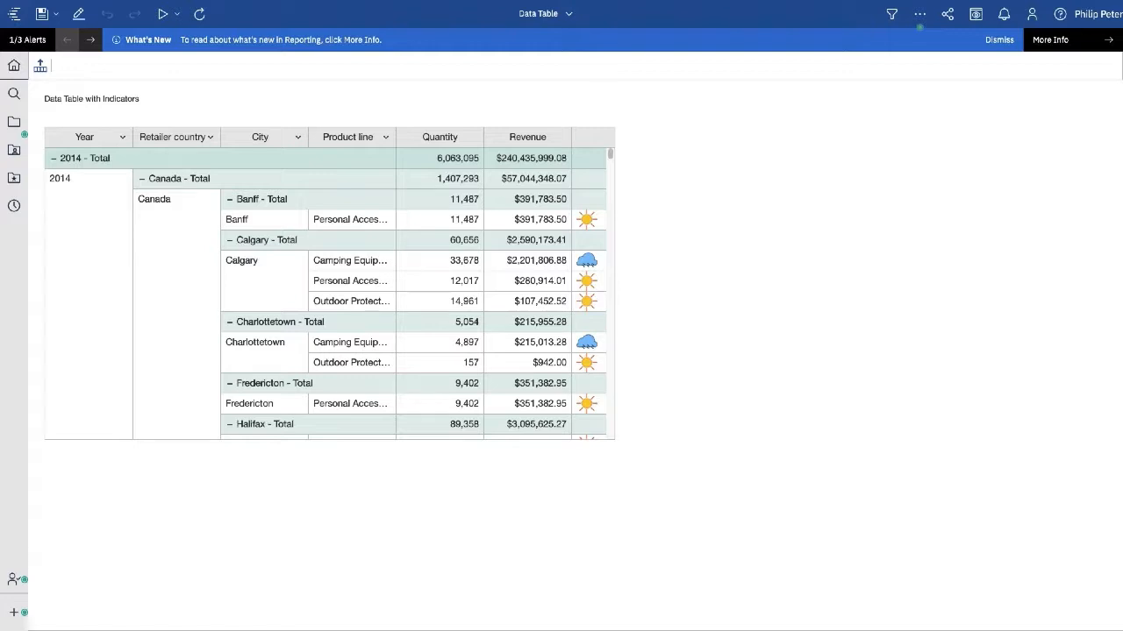
scroll(526, 258, down, 5)
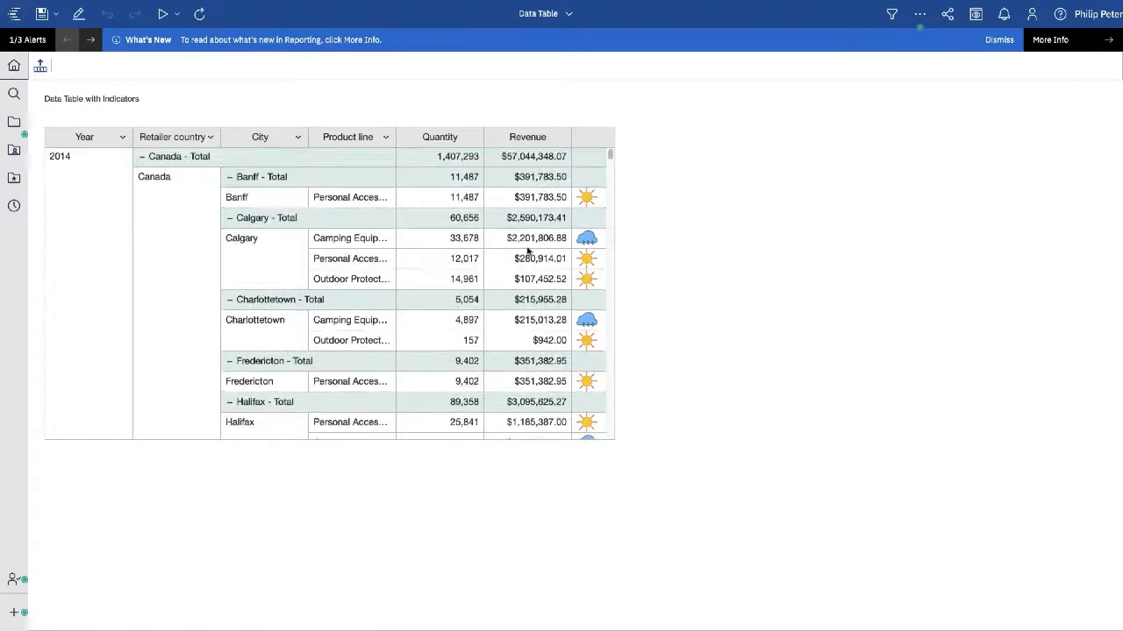
scroll(521, 257, up, 10)
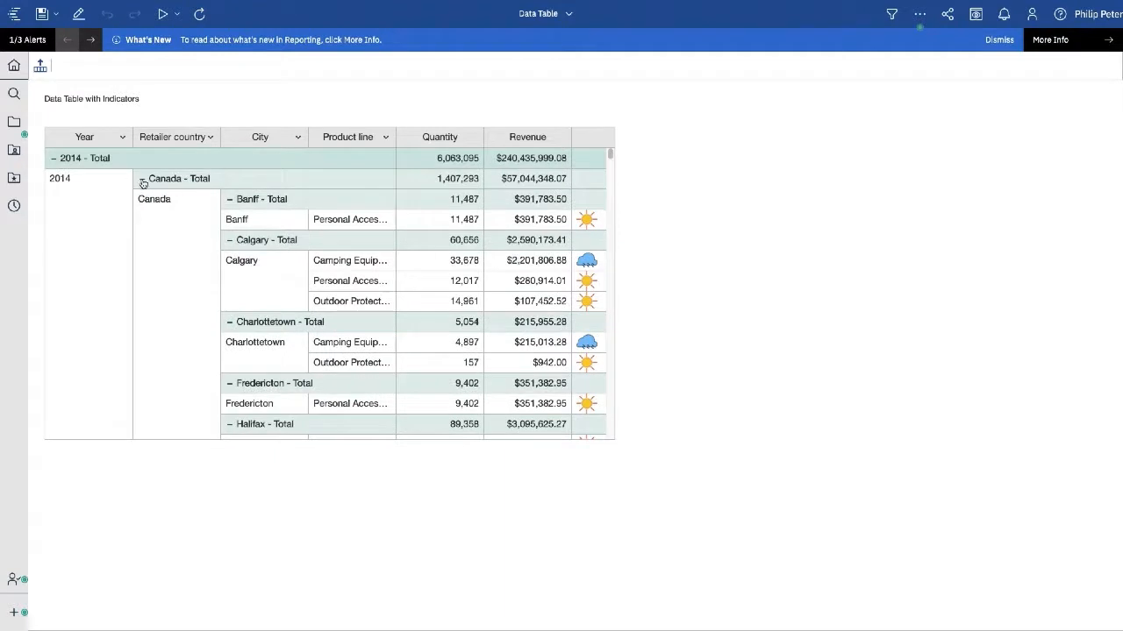
- Collapse the 2014 groups for Canada, Germany, United Kingdom and United States
click(141, 179)
click(141, 200)
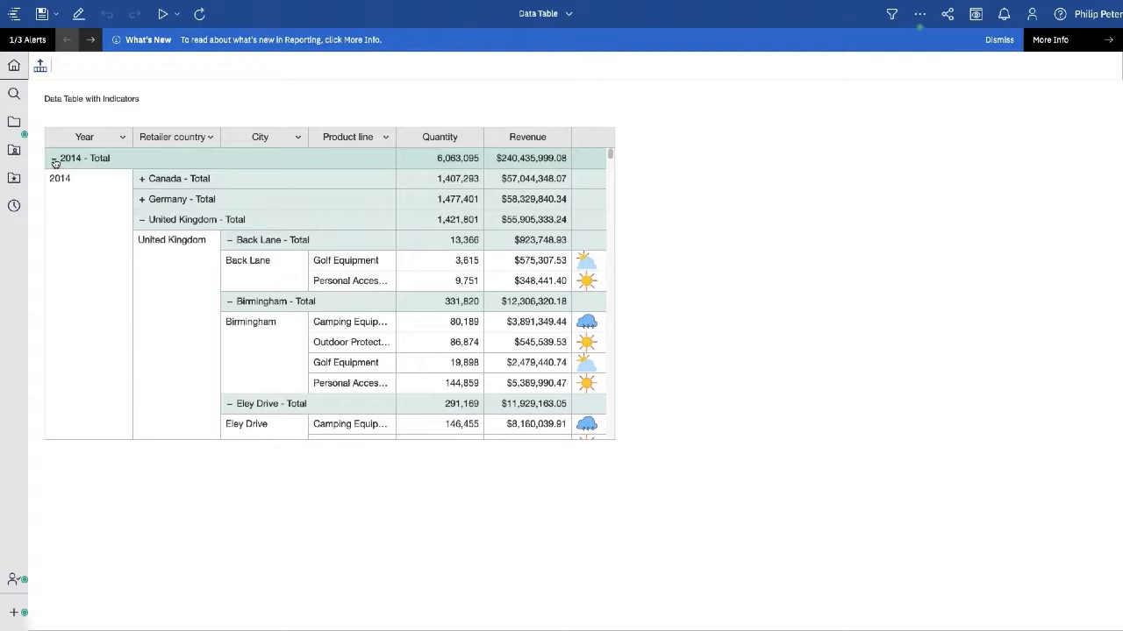
click(141, 221)
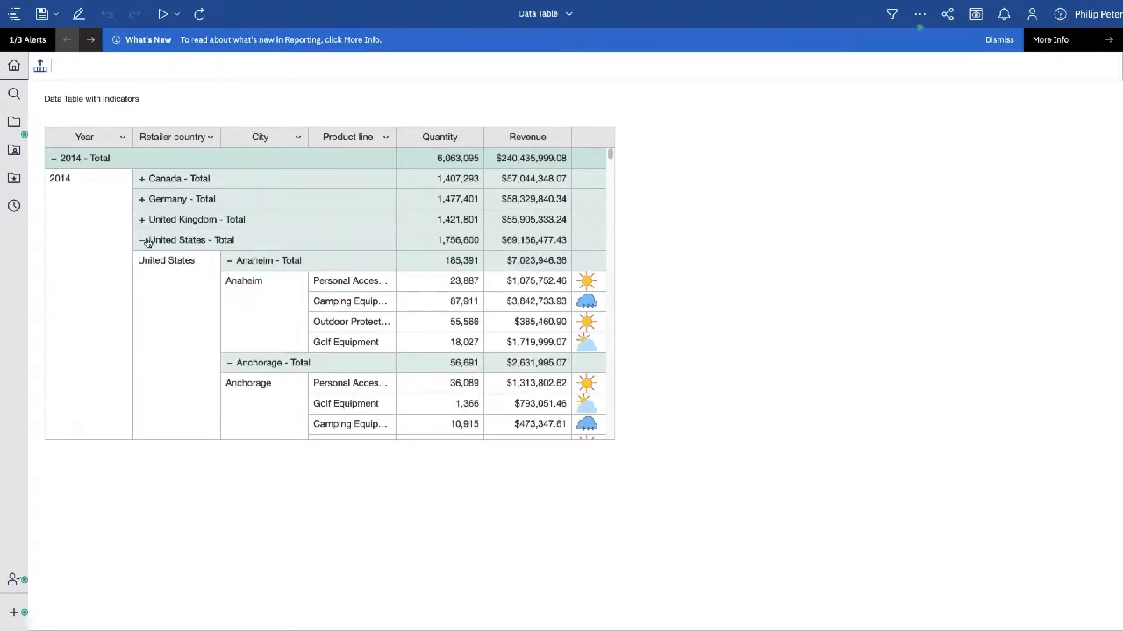
click(143, 241)
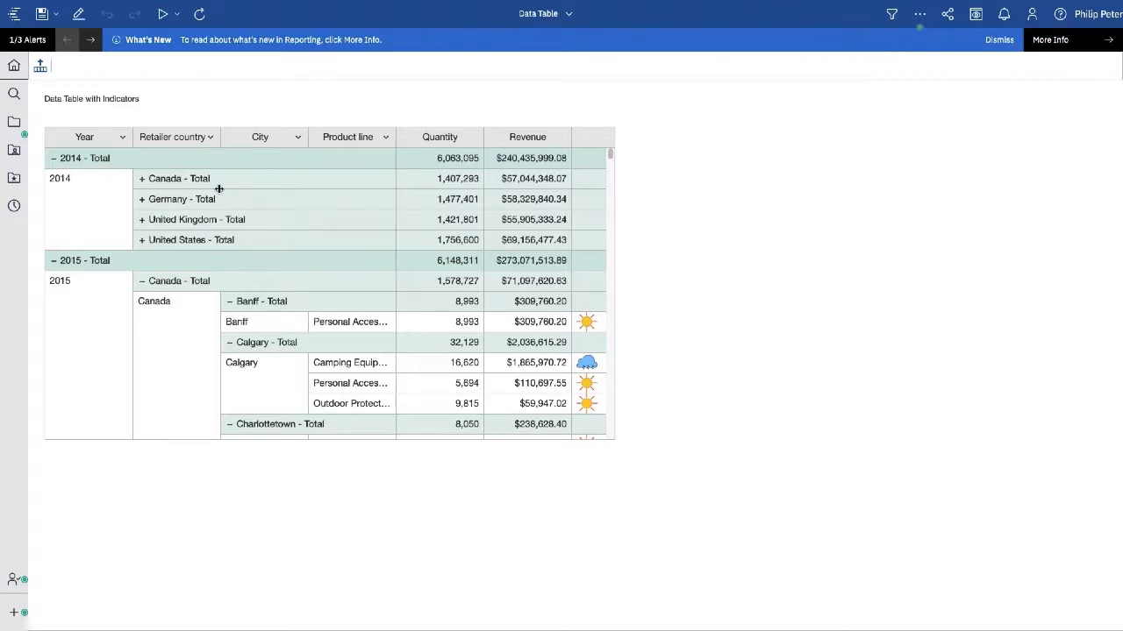
click(122, 139)
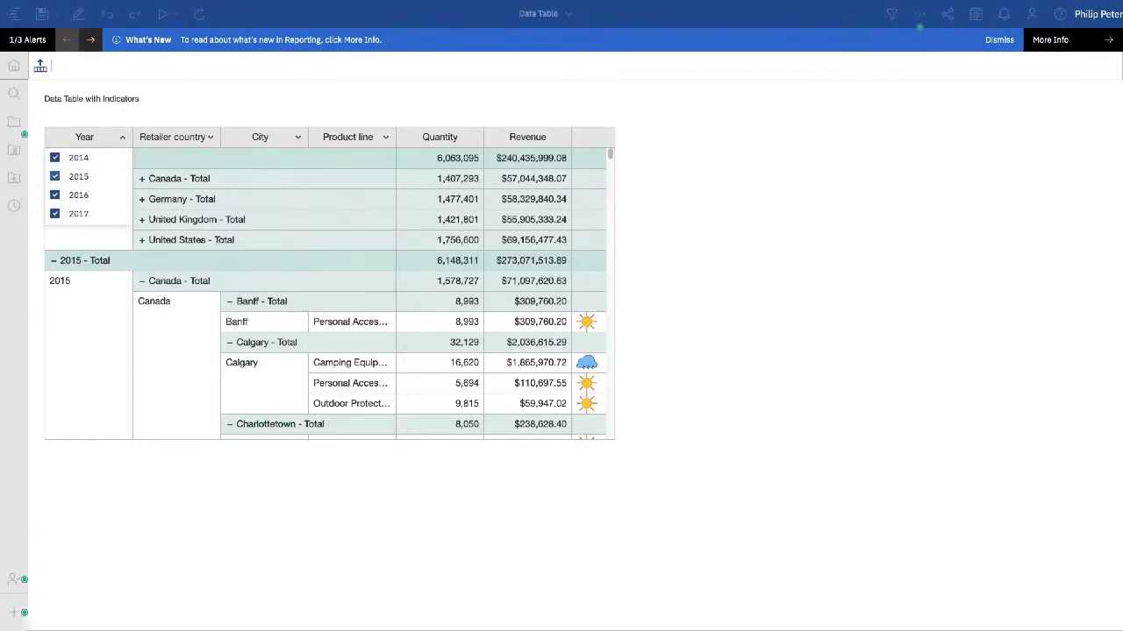
- Filter out Year 2016 and Retailer country Germany, then widen the City column
click(54, 195)
click(186, 140)
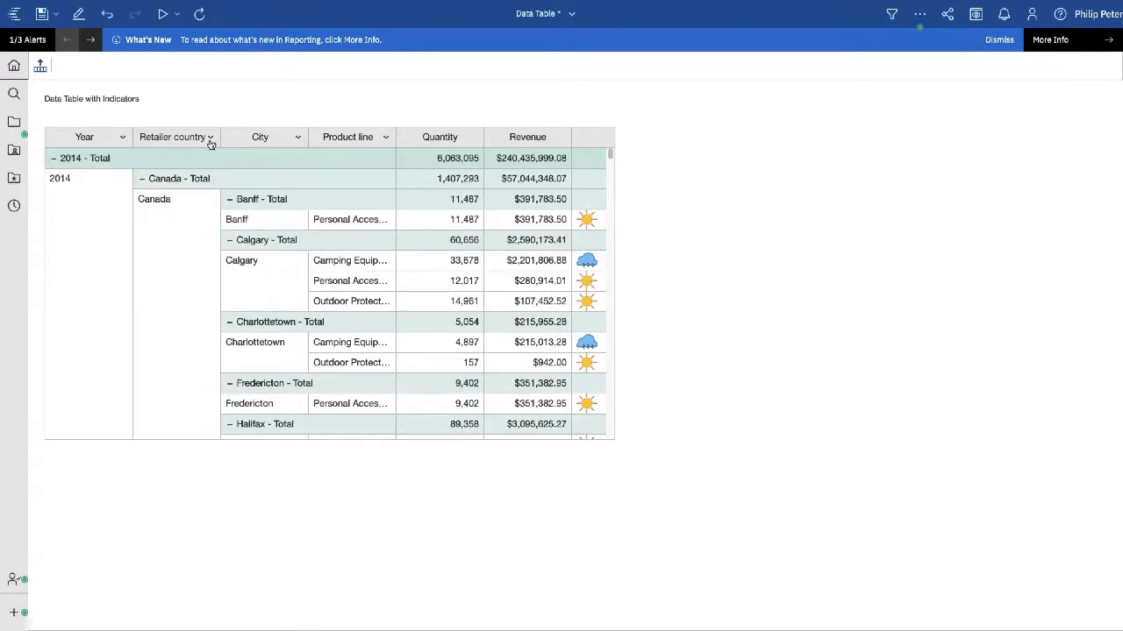
click(212, 141)
click(143, 176)
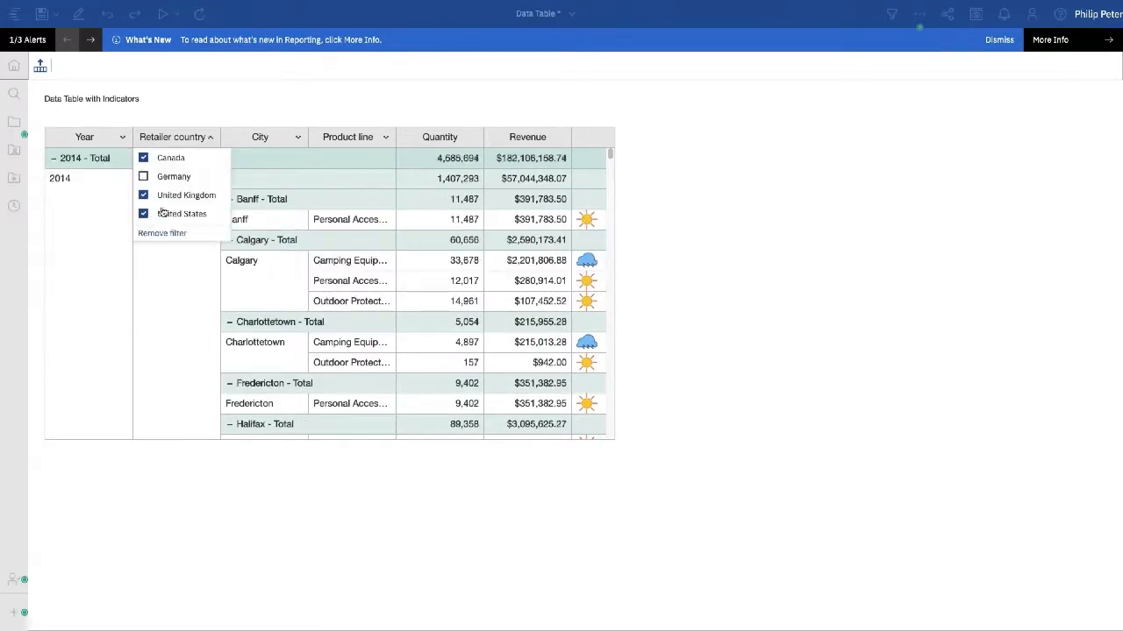
click(317, 151)
drag(308, 140, 335, 140)
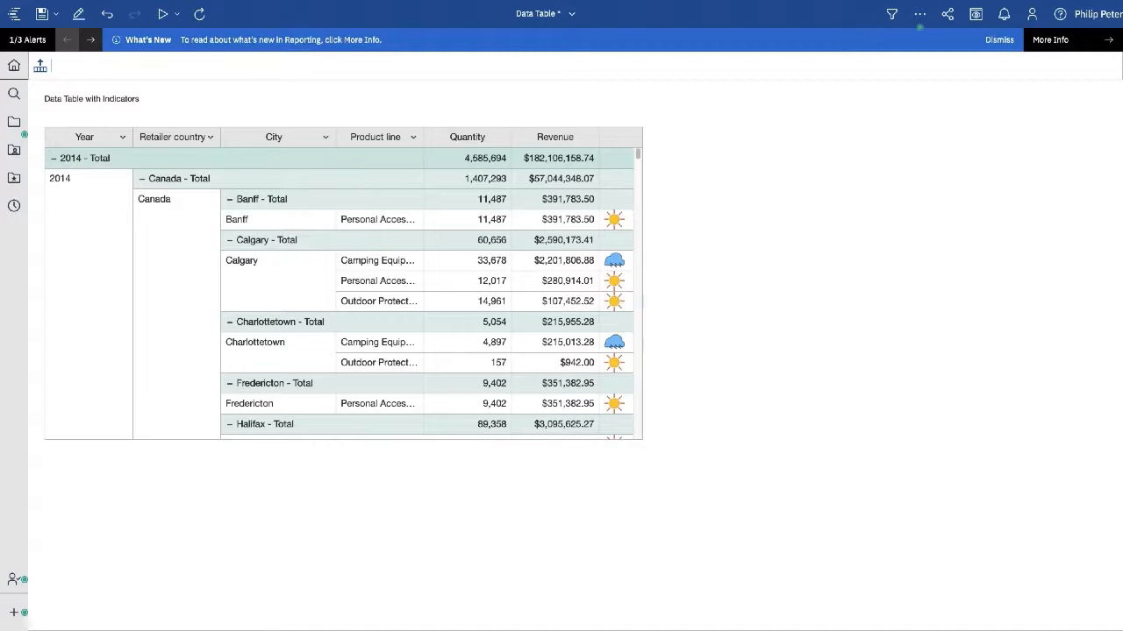
- Switch the report to edit mode and browse the Insertable objects data container group
click(84, 18)
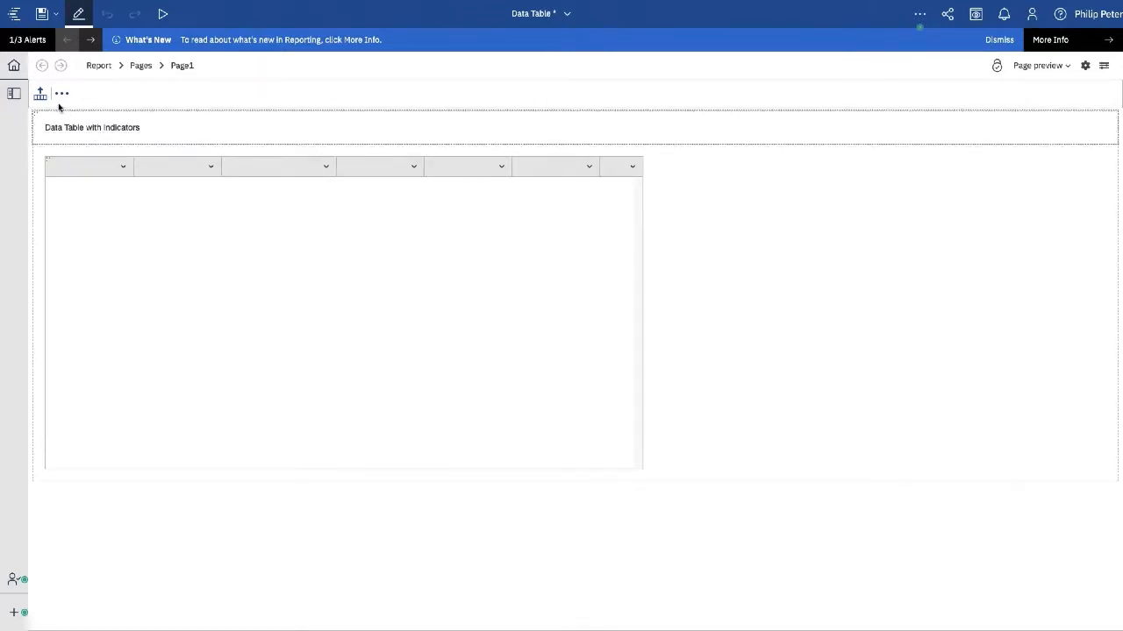
click(10, 96)
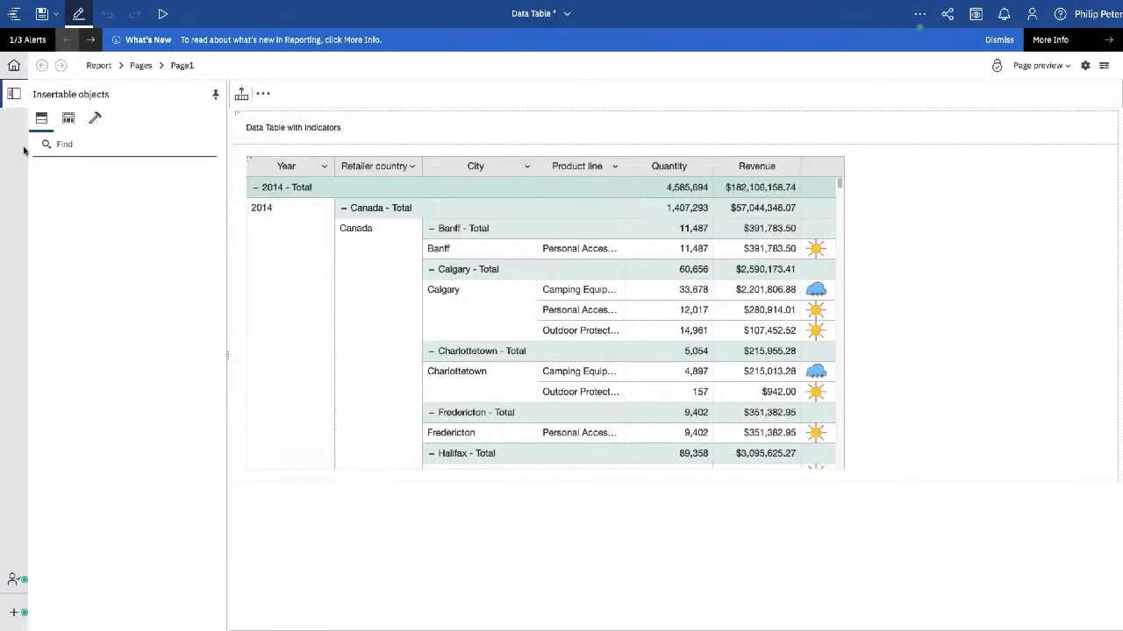
click(96, 120)
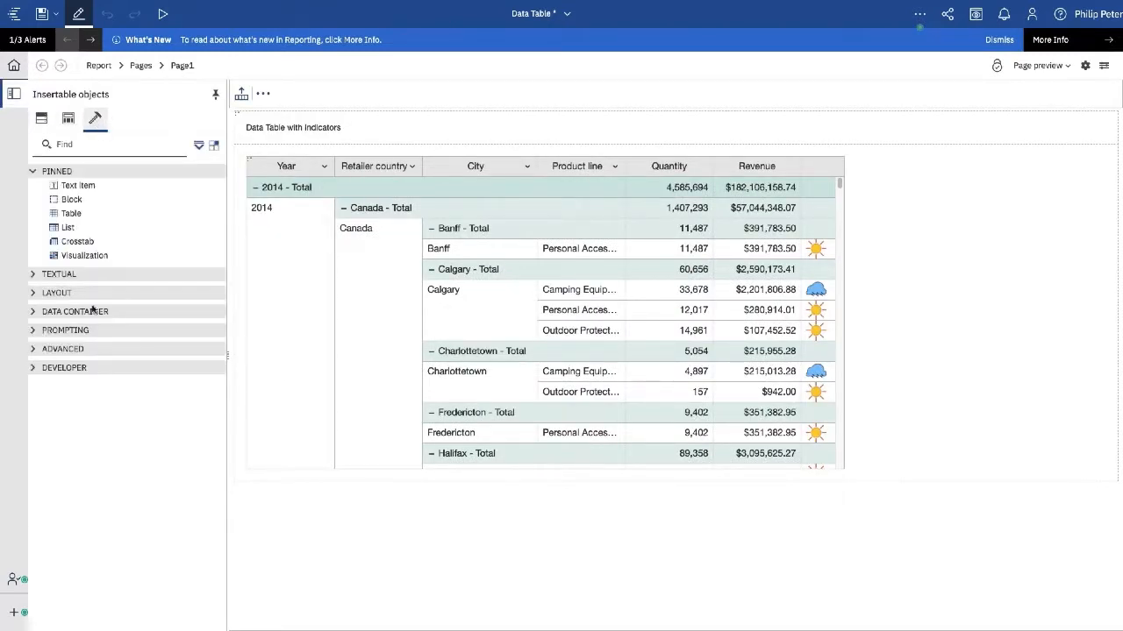
click(35, 313)
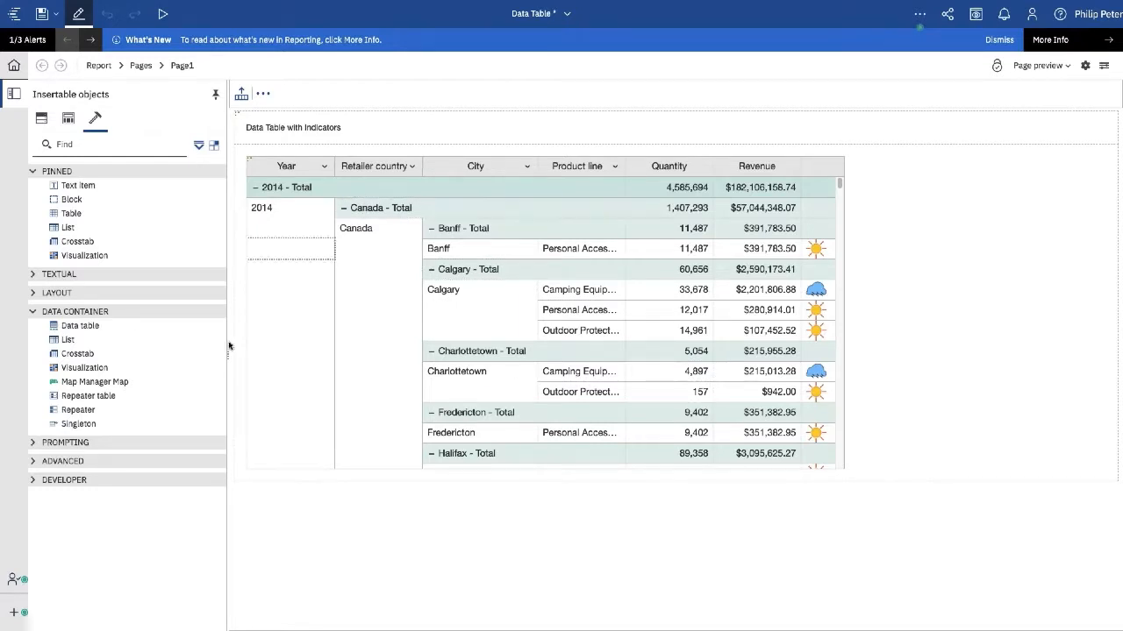
click(41, 118)
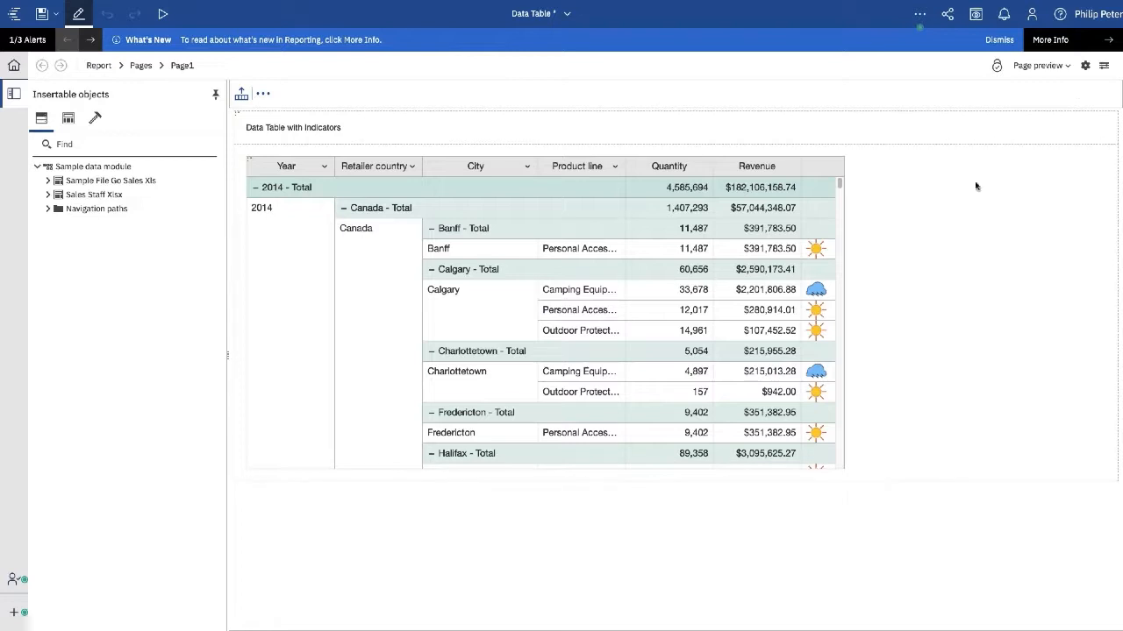
- Show the Properties pane for the whole data table container
click(1103, 66)
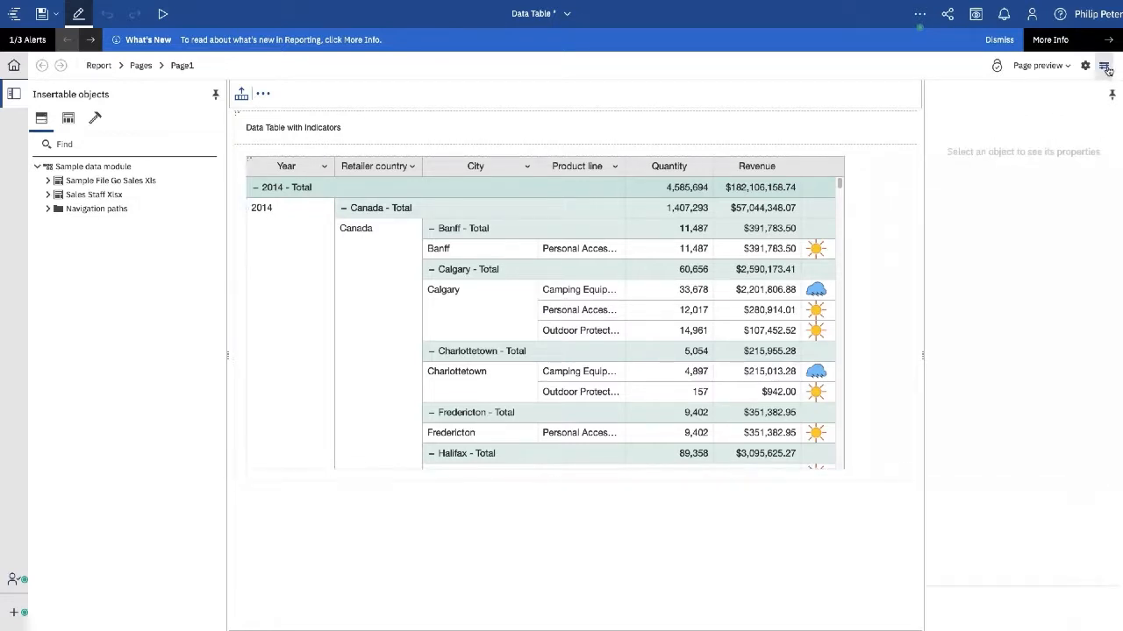
click(250, 160)
click(249, 159)
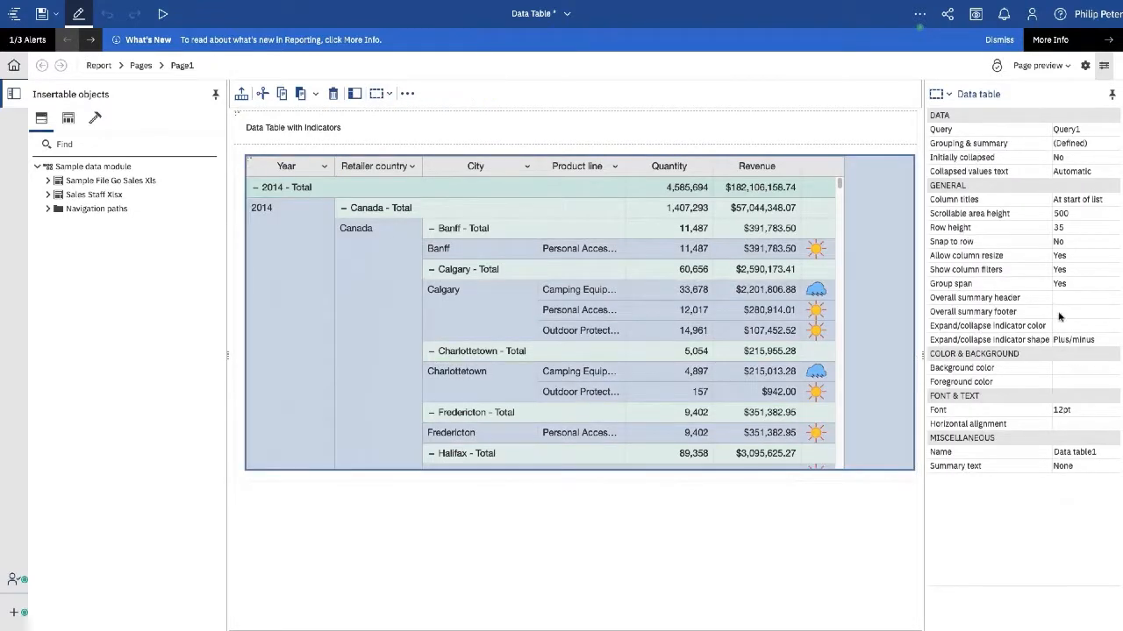
- Uncheck City under Groupable columns in the table's Grouping & summary settings
click(1110, 146)
click(1112, 144)
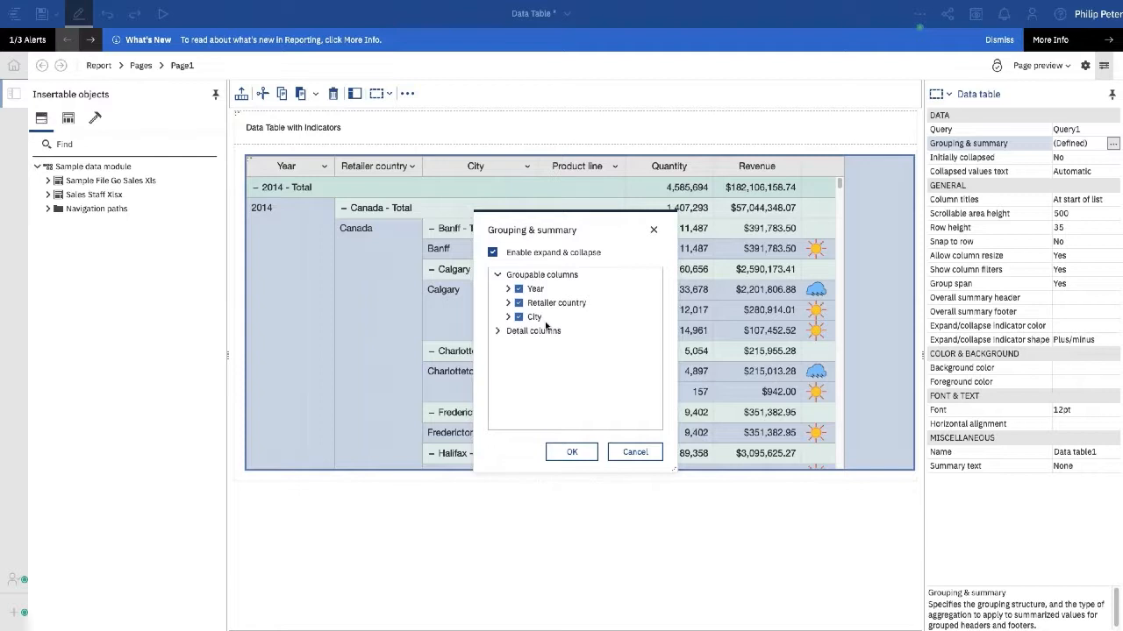
click(498, 330)
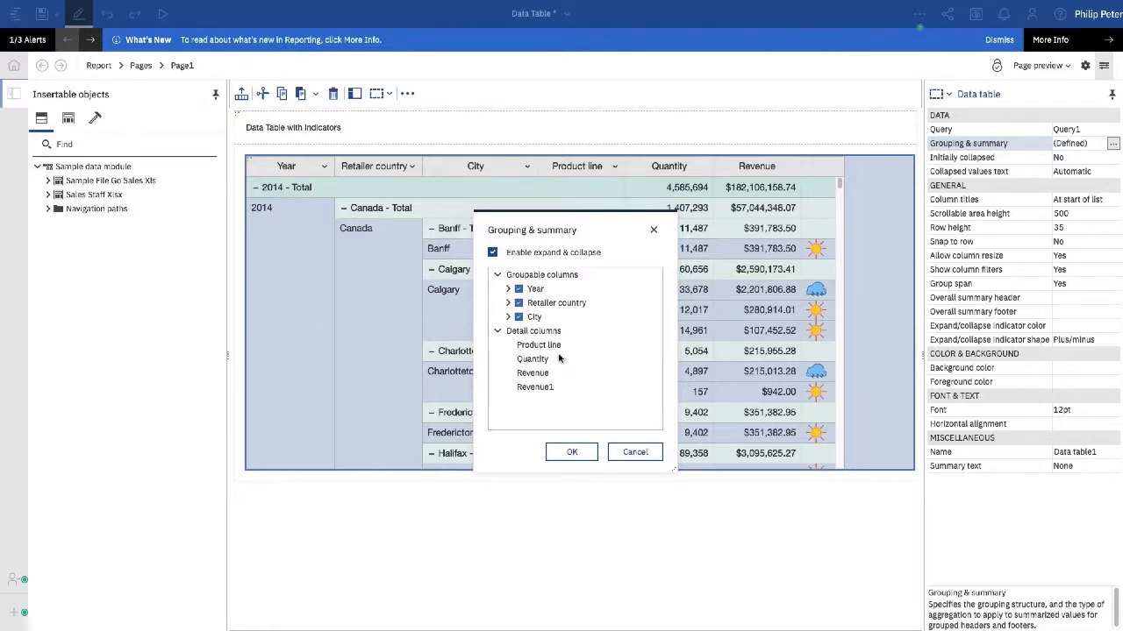
click(519, 318)
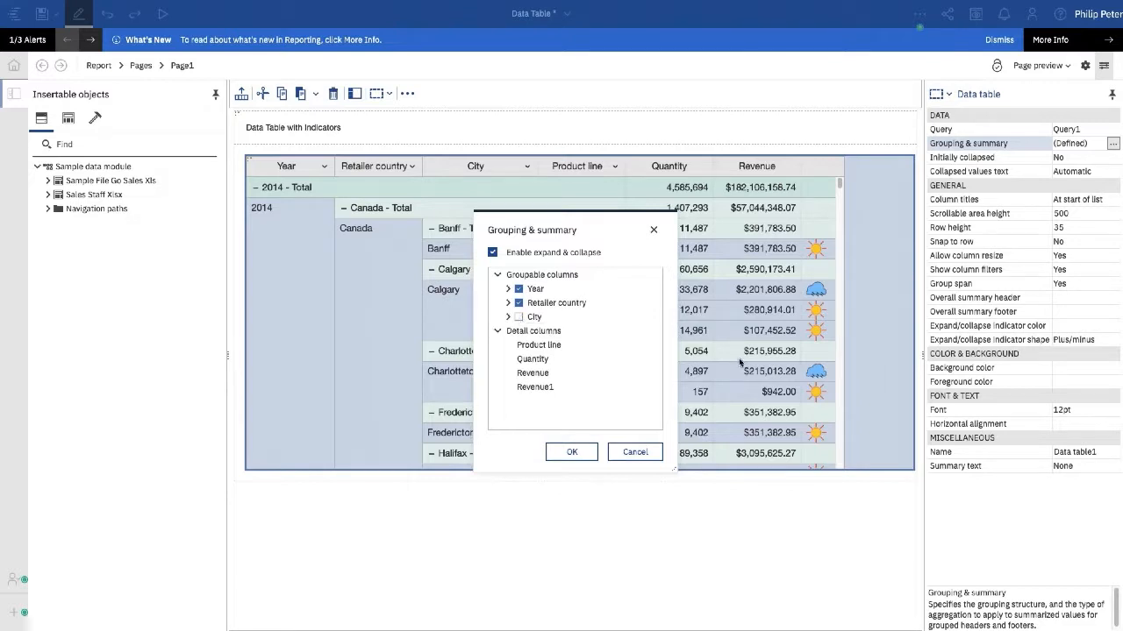
click(571, 451)
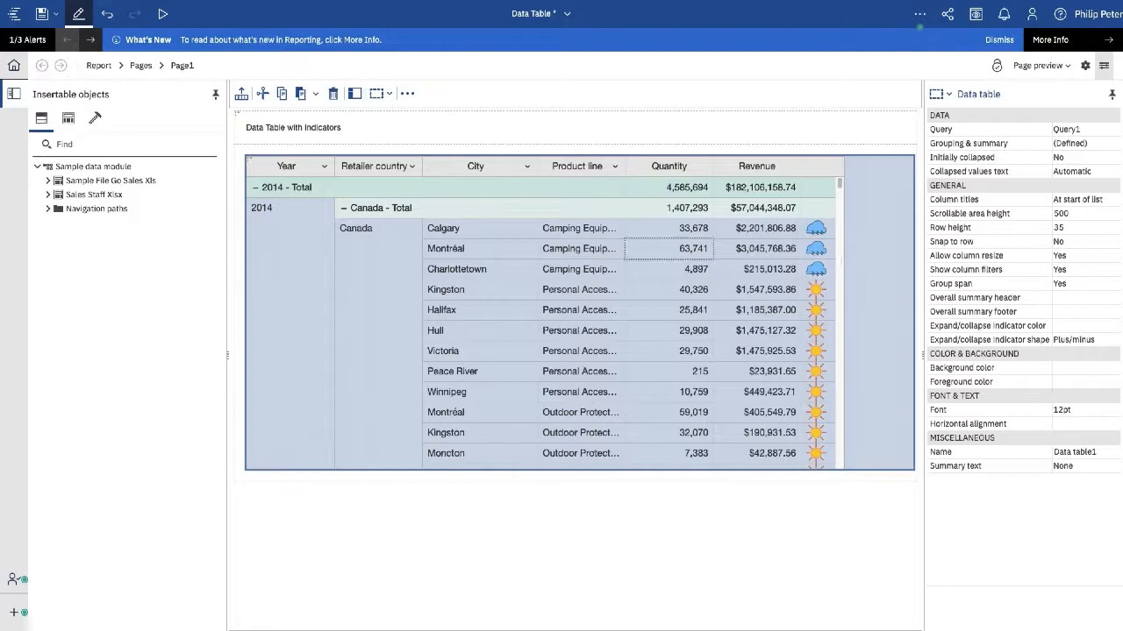
- Set the data table's Snap to row property to Yes
scroll(723, 252, down, 1)
scroll(723, 253, up, 3)
scroll(719, 255, down, 8)
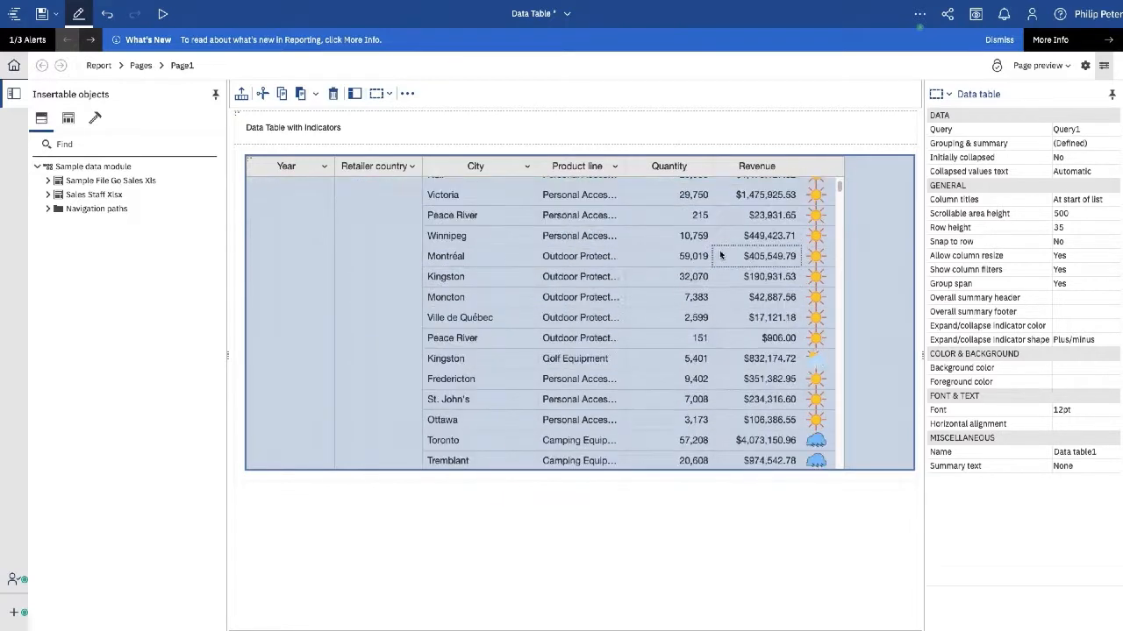
scroll(720, 254, down, 3)
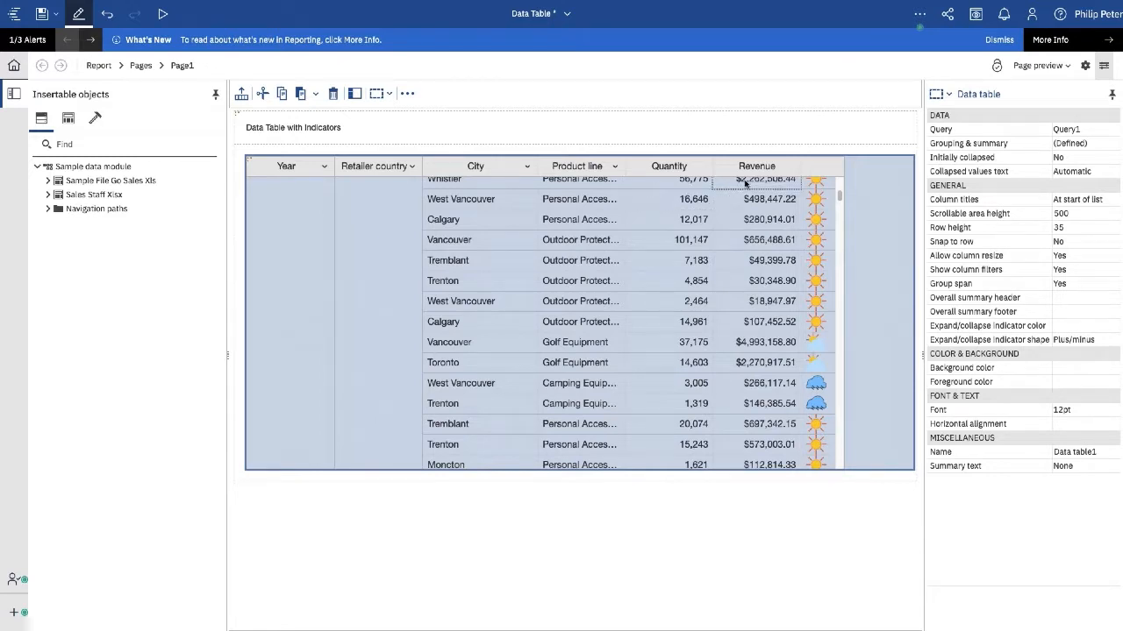
click(1099, 244)
click(1112, 243)
click(1066, 279)
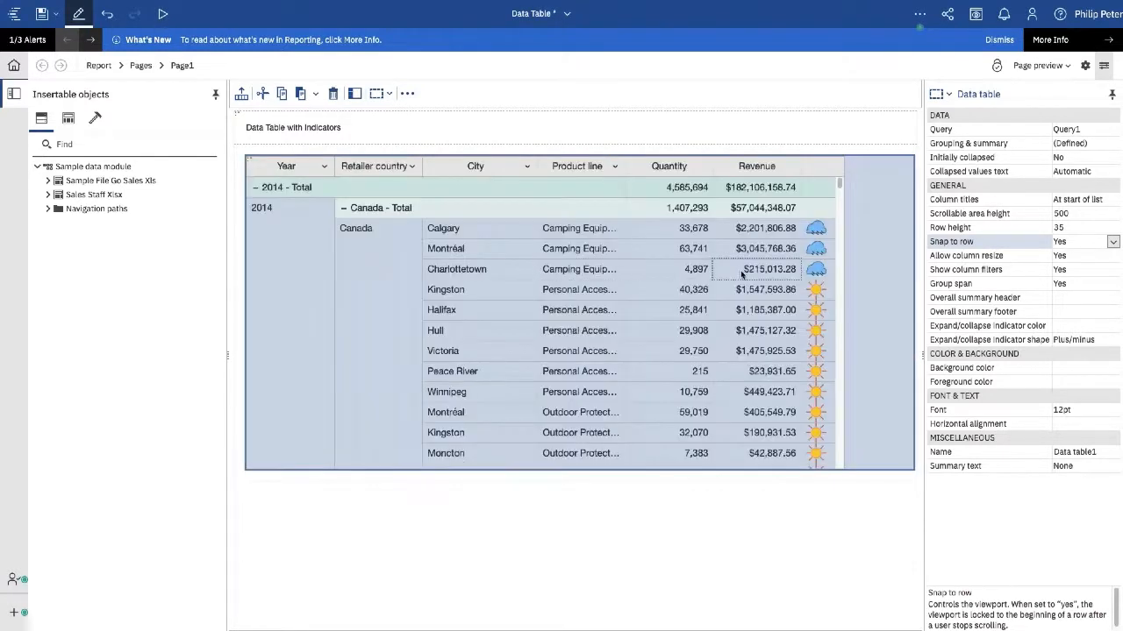
- Review the Expand/collapse indicator shape choices, keeping it at Plus/minus
scroll(740, 272, down, 1)
scroll(735, 272, down, 1)
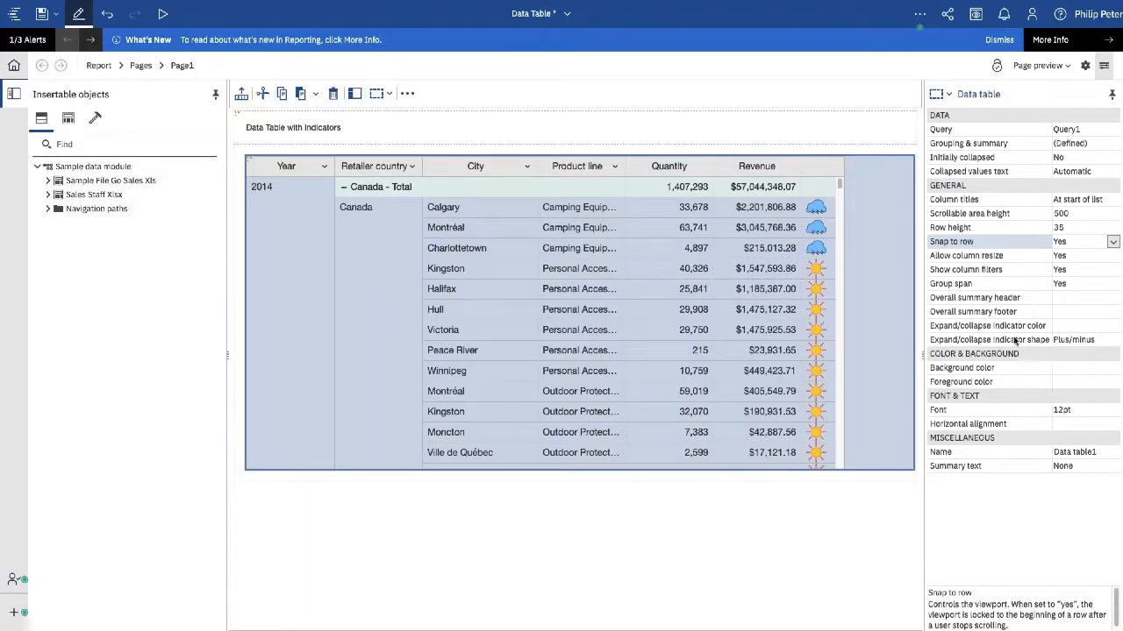
click(1090, 341)
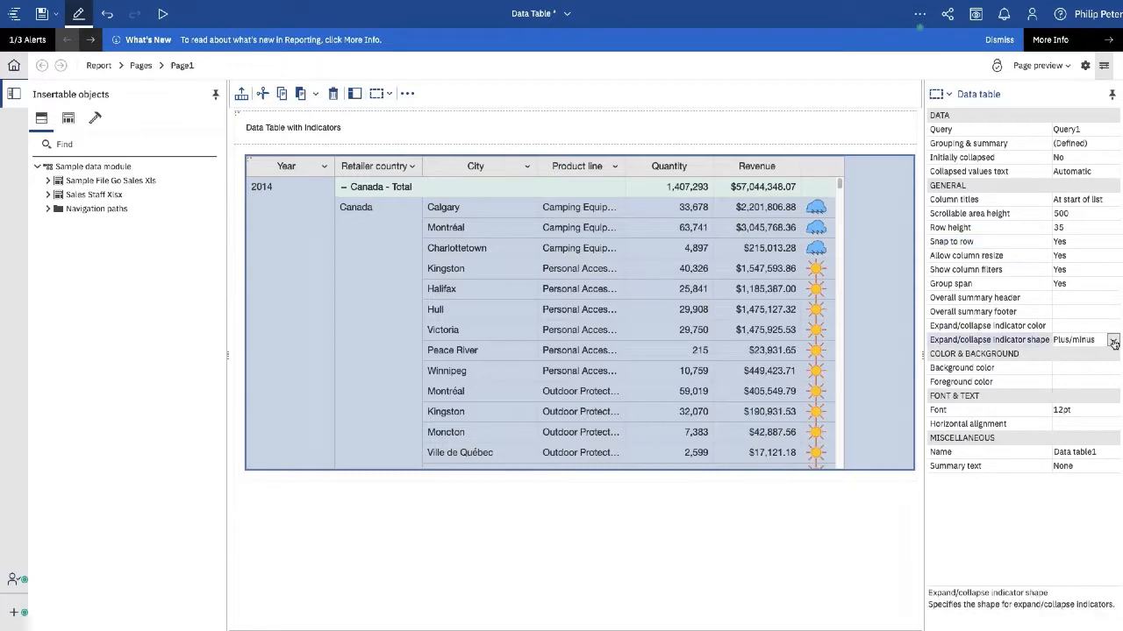
click(1112, 341)
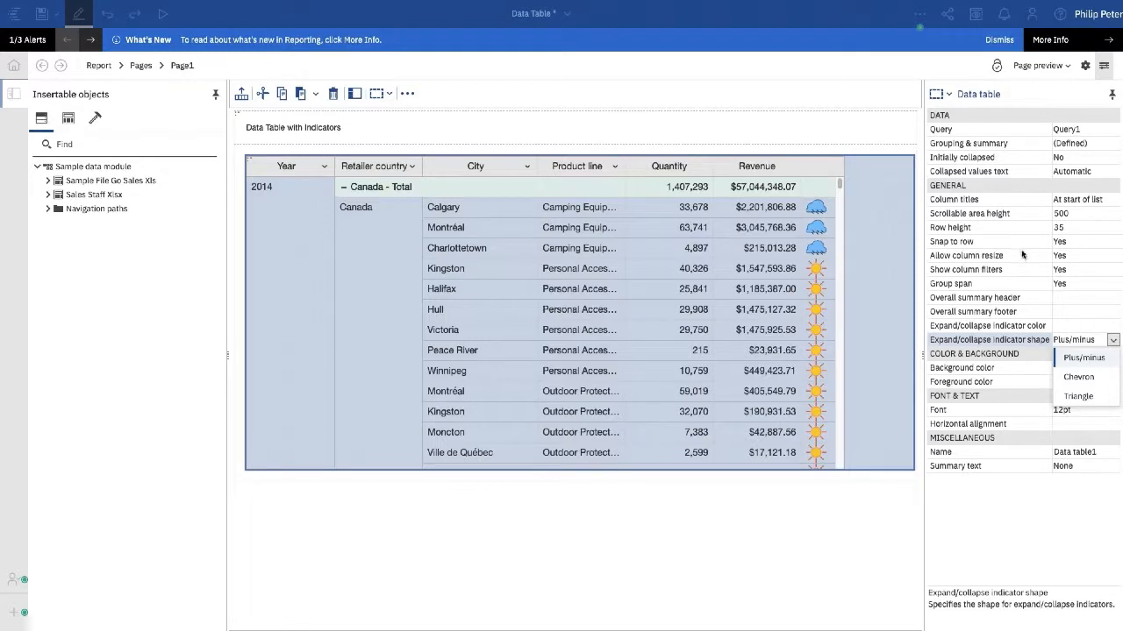
click(379, 188)
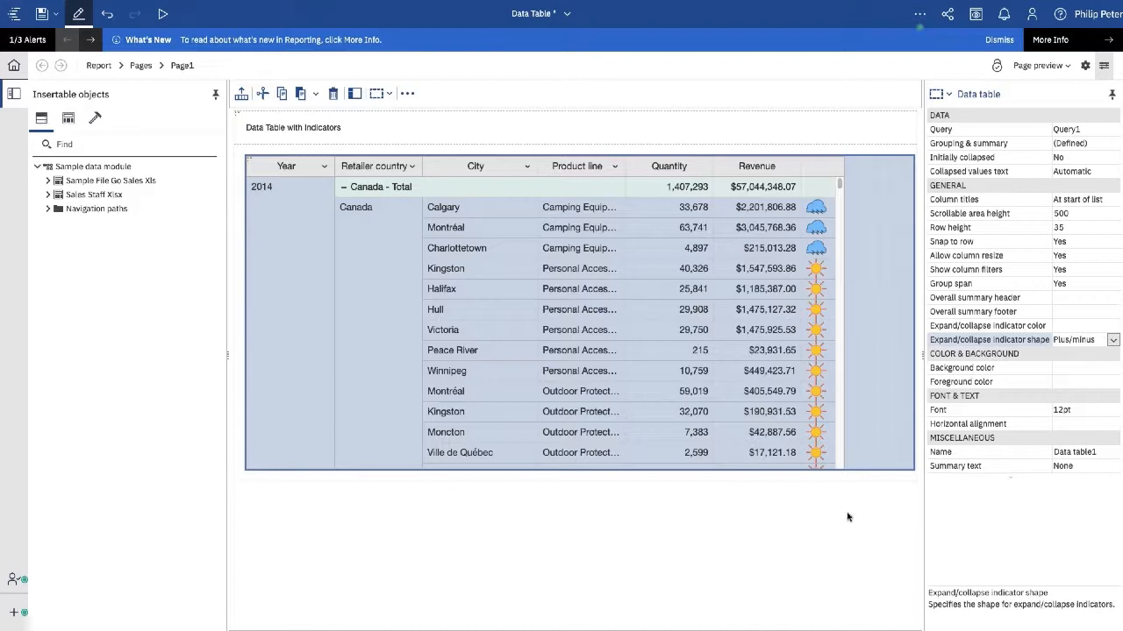
click(568, 15)
- Return to Welcome and open the Drill up/down and multimeasure report
click(453, 44)
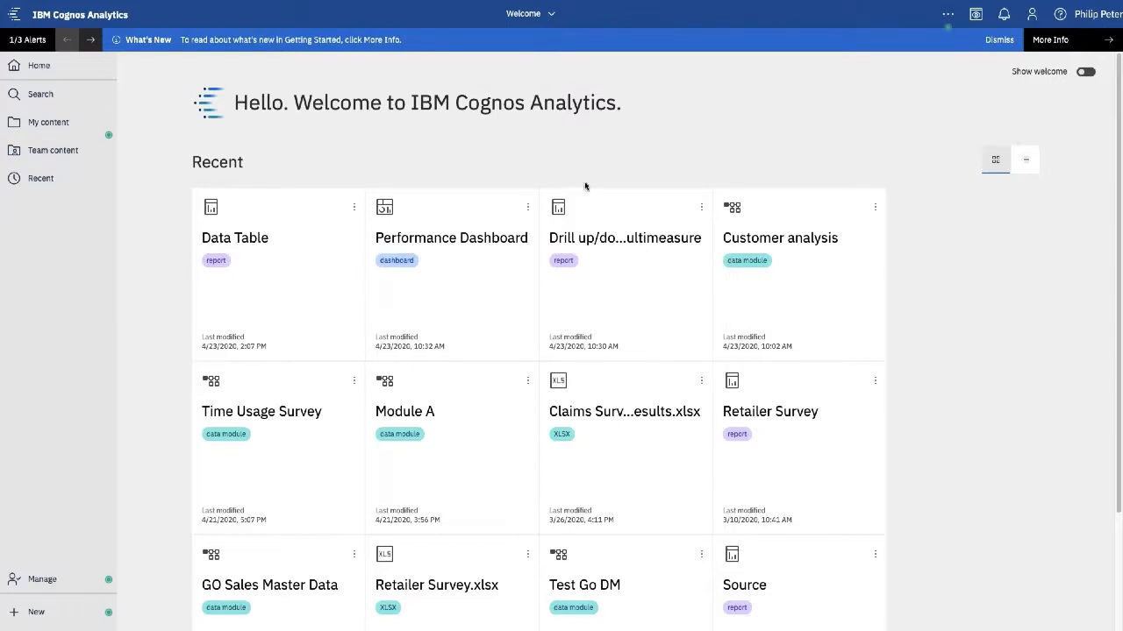
click(570, 264)
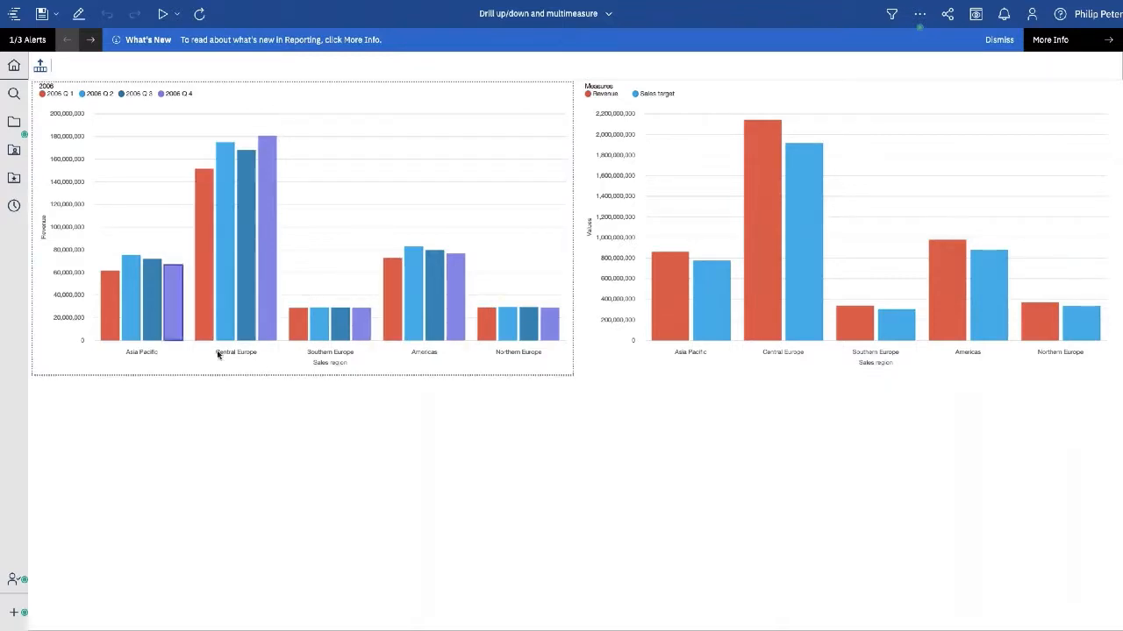
- Drill from Americas down to United States cities for 2006 Q2
click(422, 353)
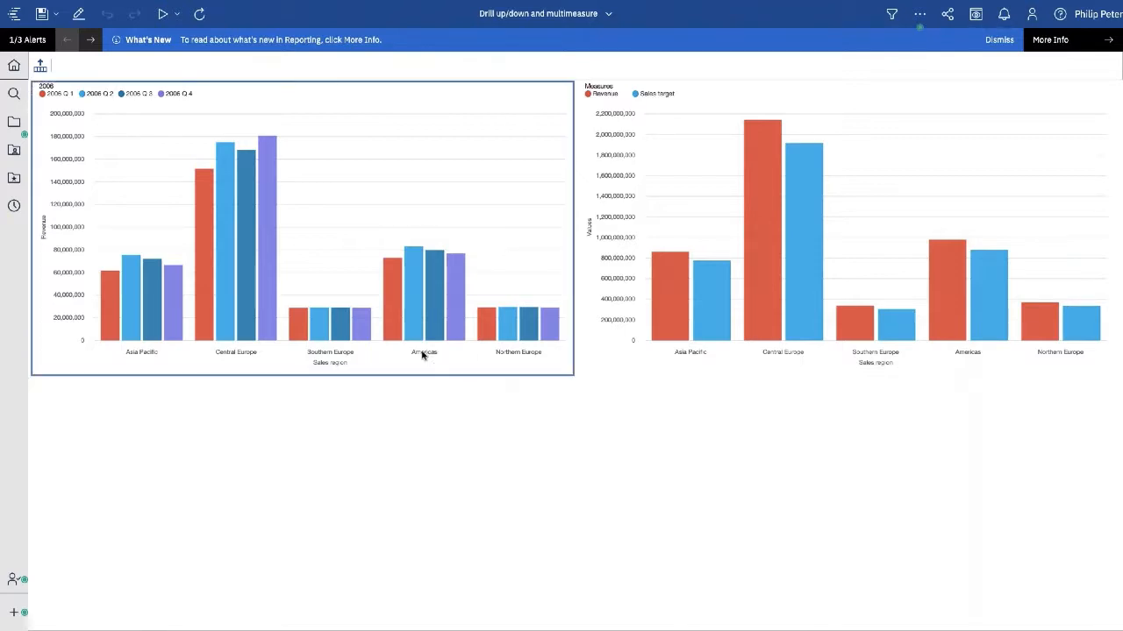
click(422, 354)
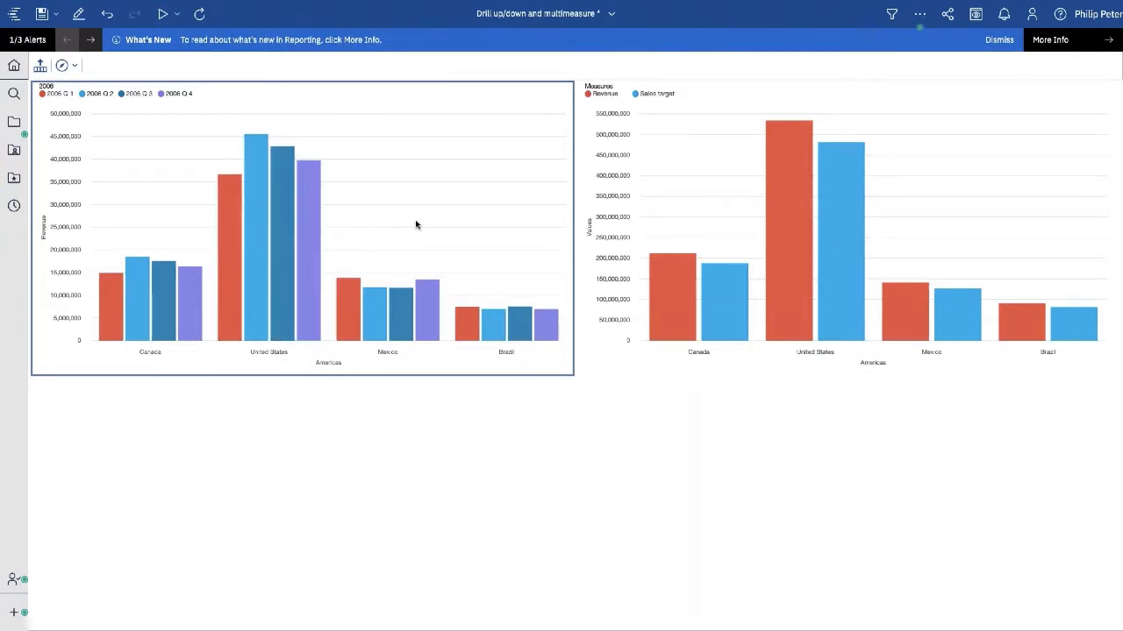
double_click(253, 242)
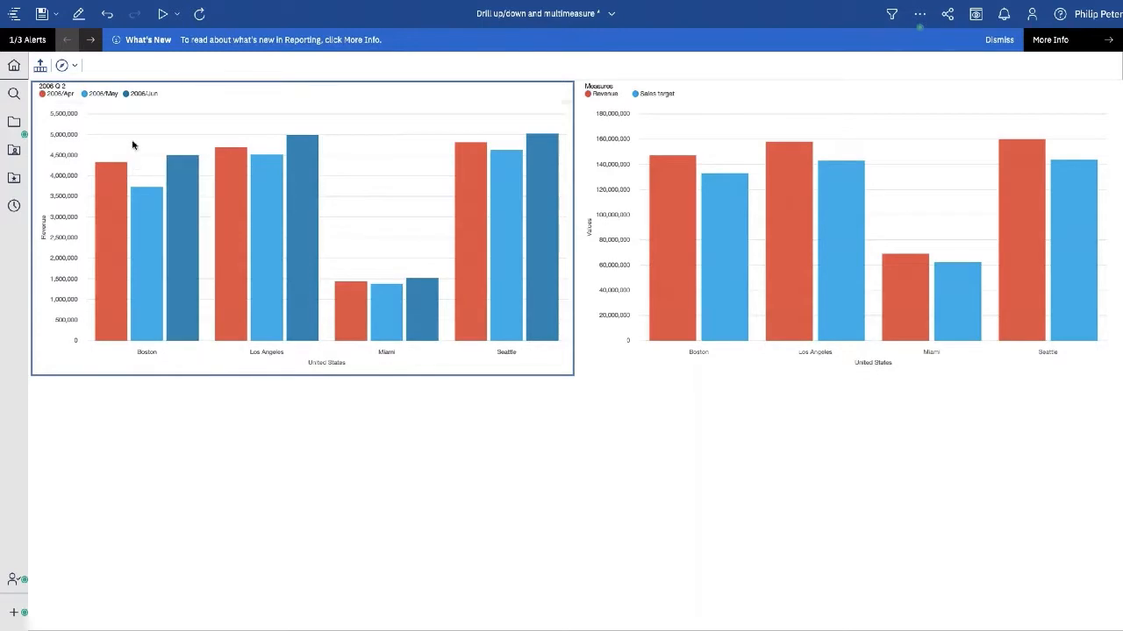
- Drill the revenue chart's time axis up from 2006 months back to quarters
click(62, 97)
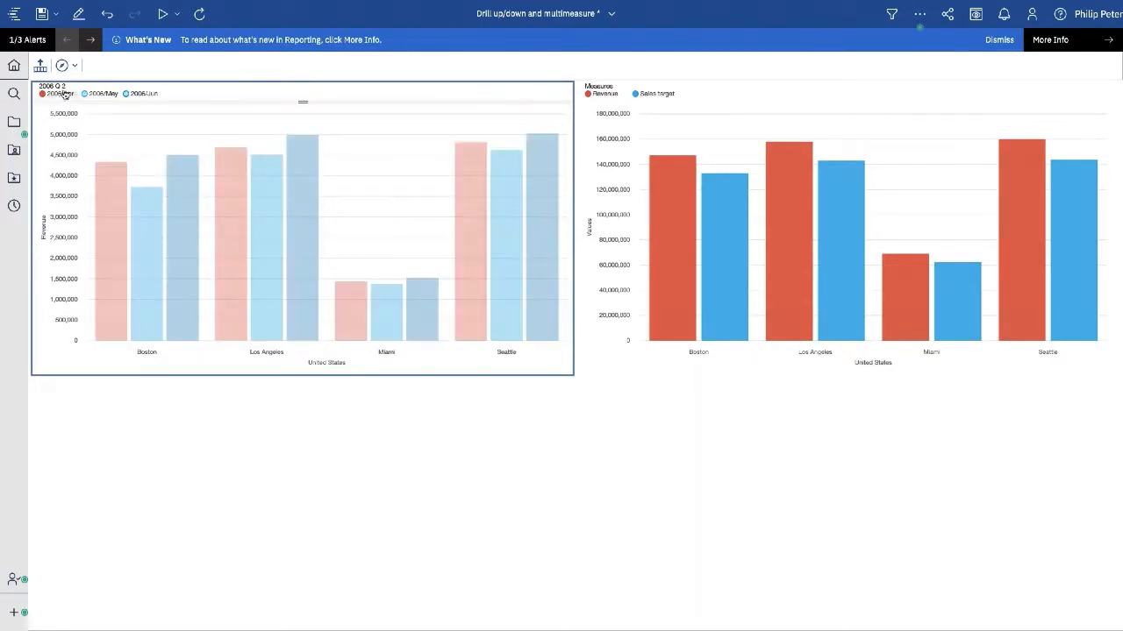
click(73, 66)
click(87, 110)
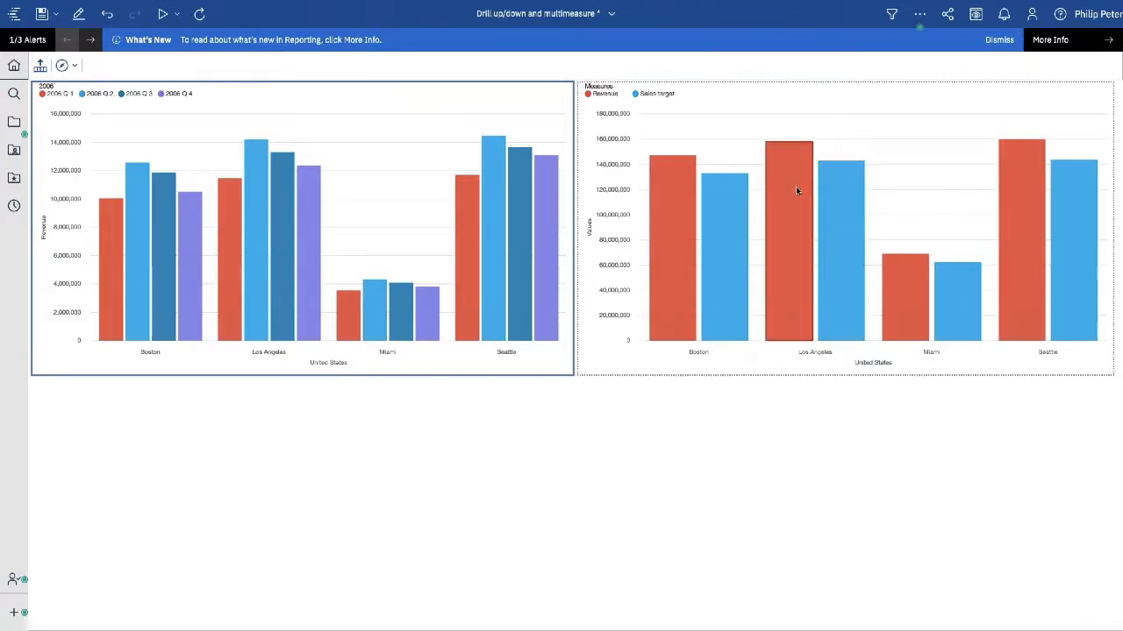
mouse_move(797, 190)
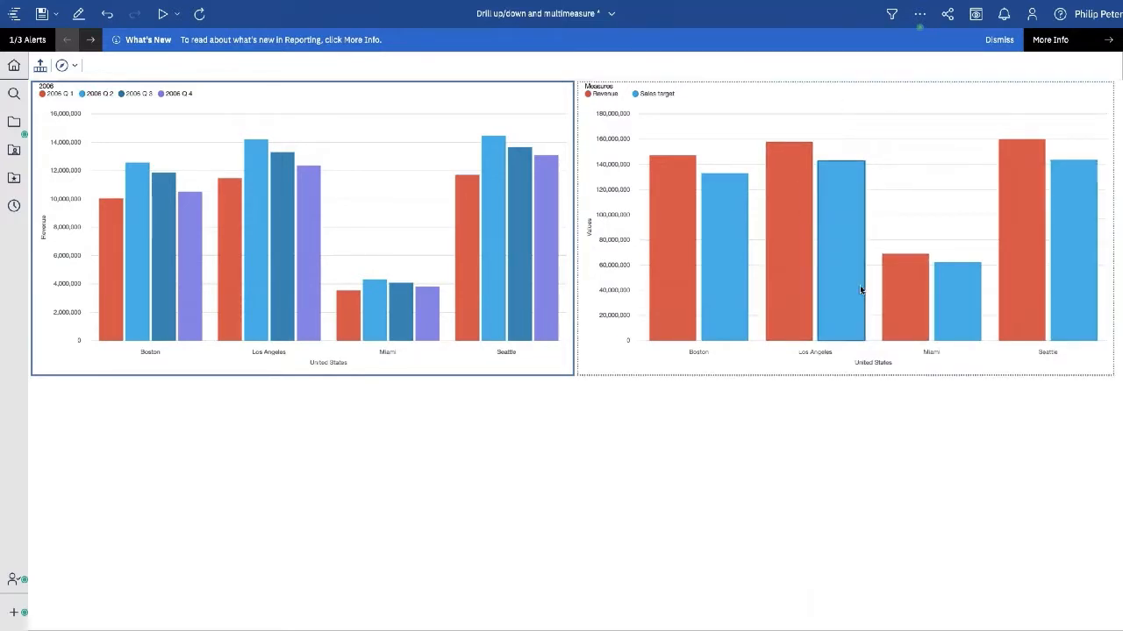
mouse_move(860, 289)
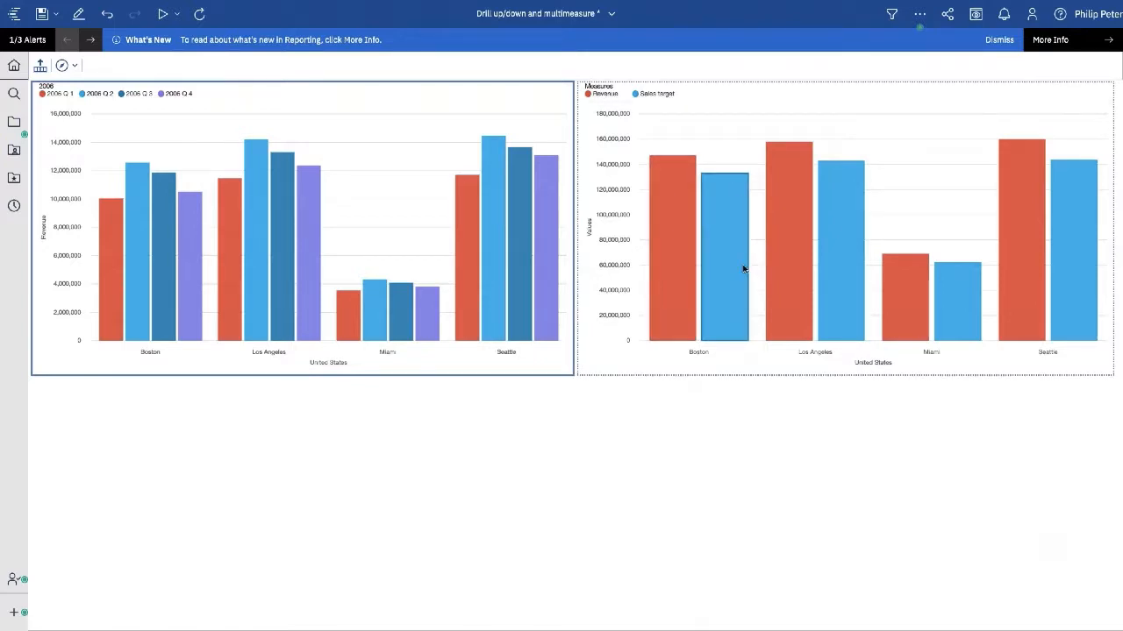
mouse_move(743, 270)
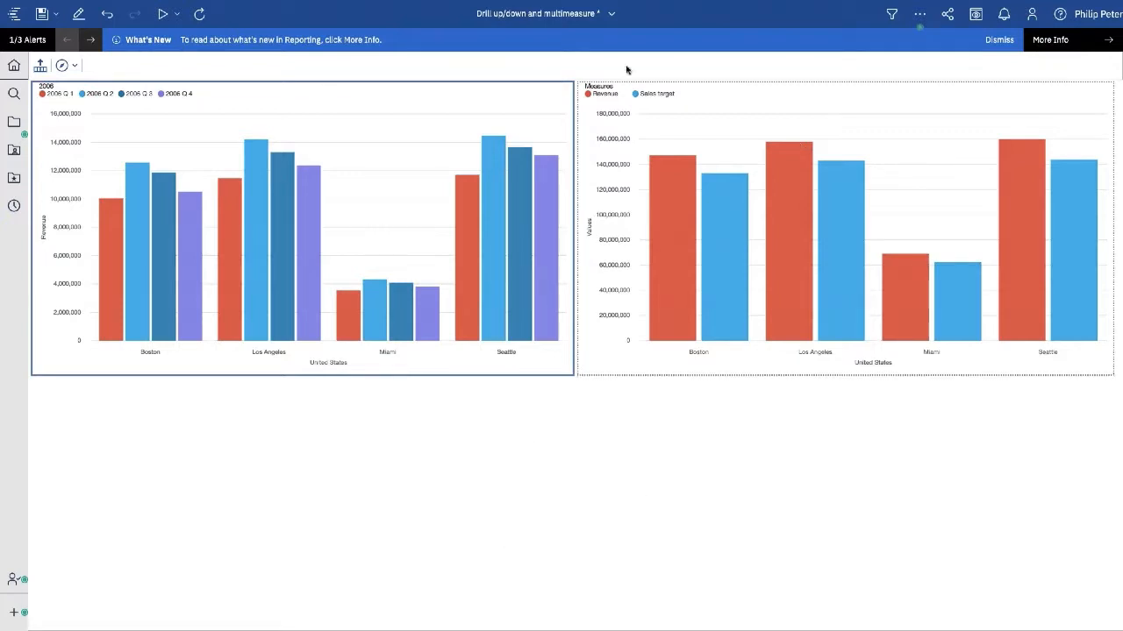
- Go back to Welcome, exit browser full screen, and bring up PowerPoint's 'Reporting' slide
click(612, 18)
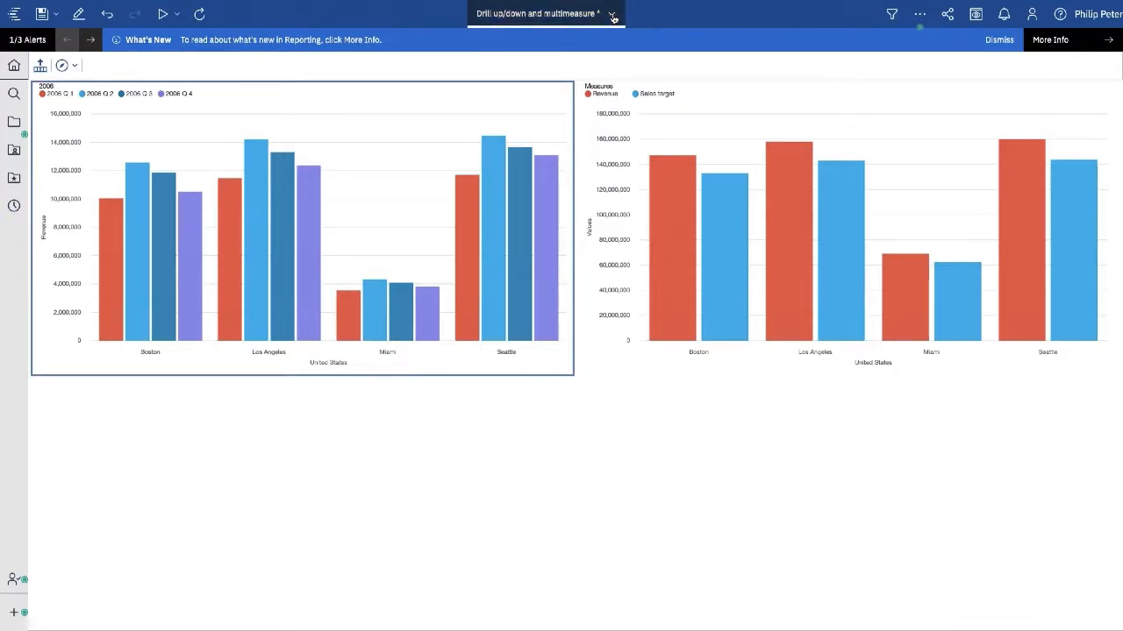
click(483, 45)
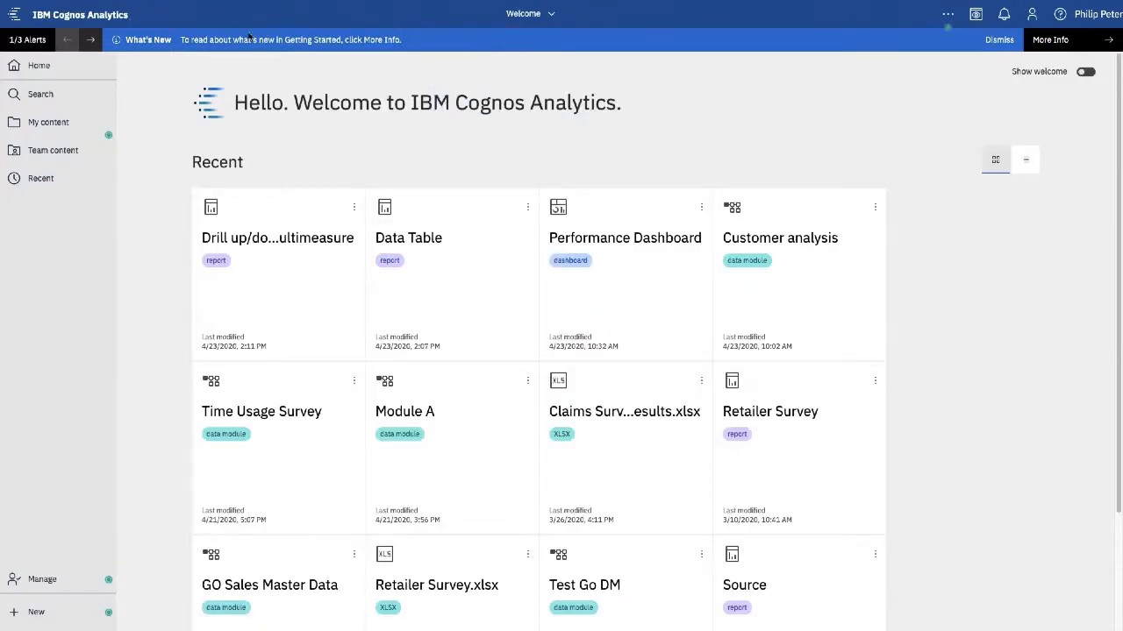
mouse_move(48, 14)
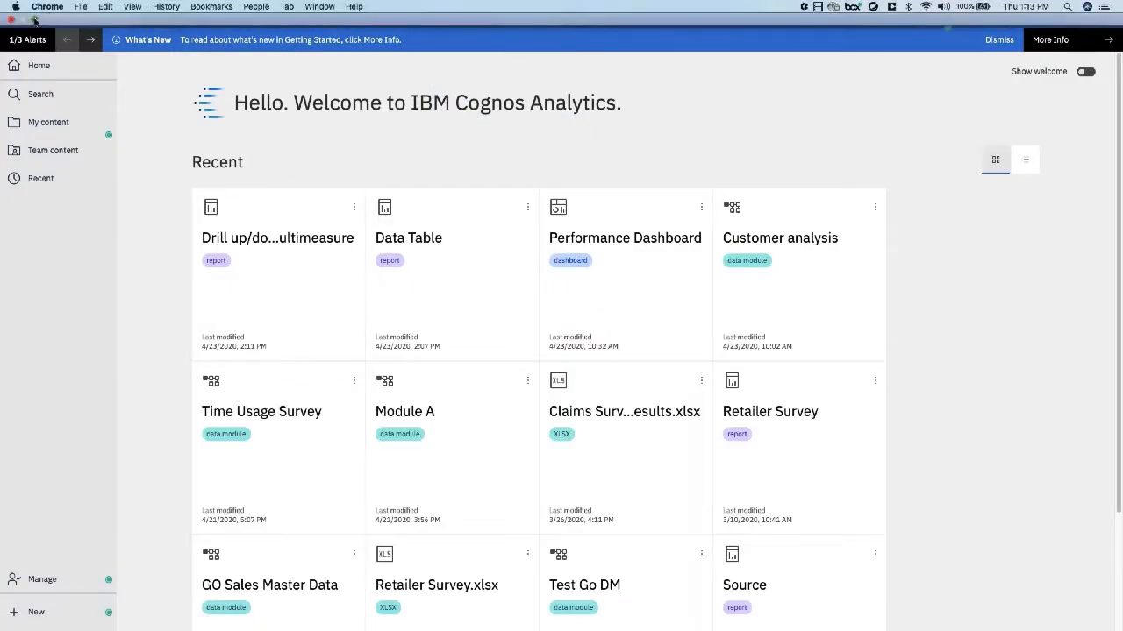
click(33, 19)
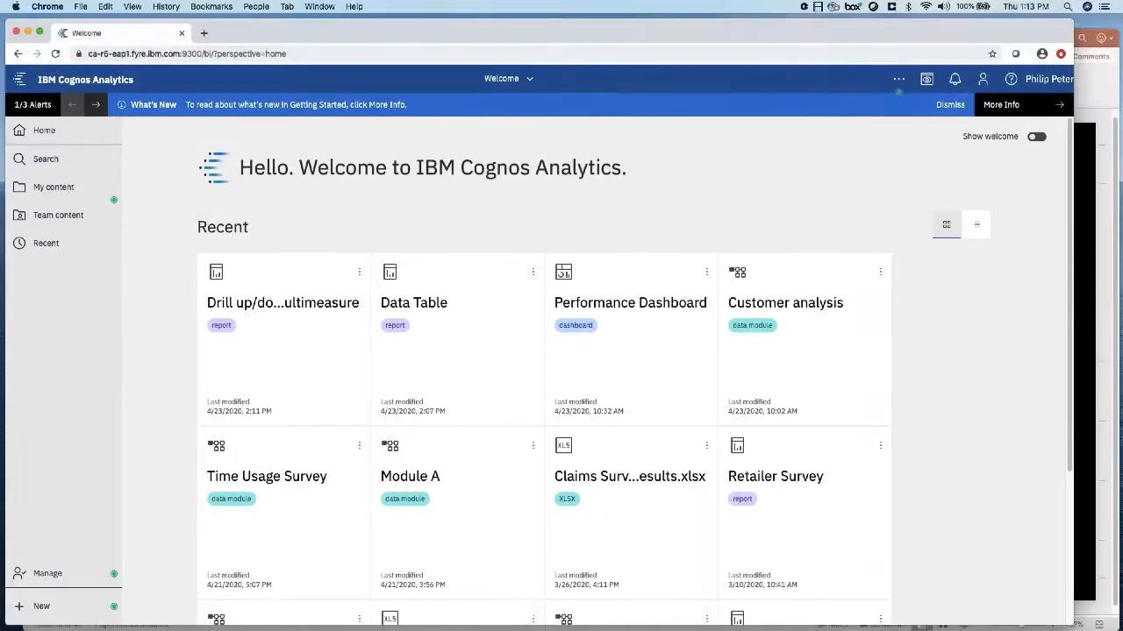
click(1103, 91)
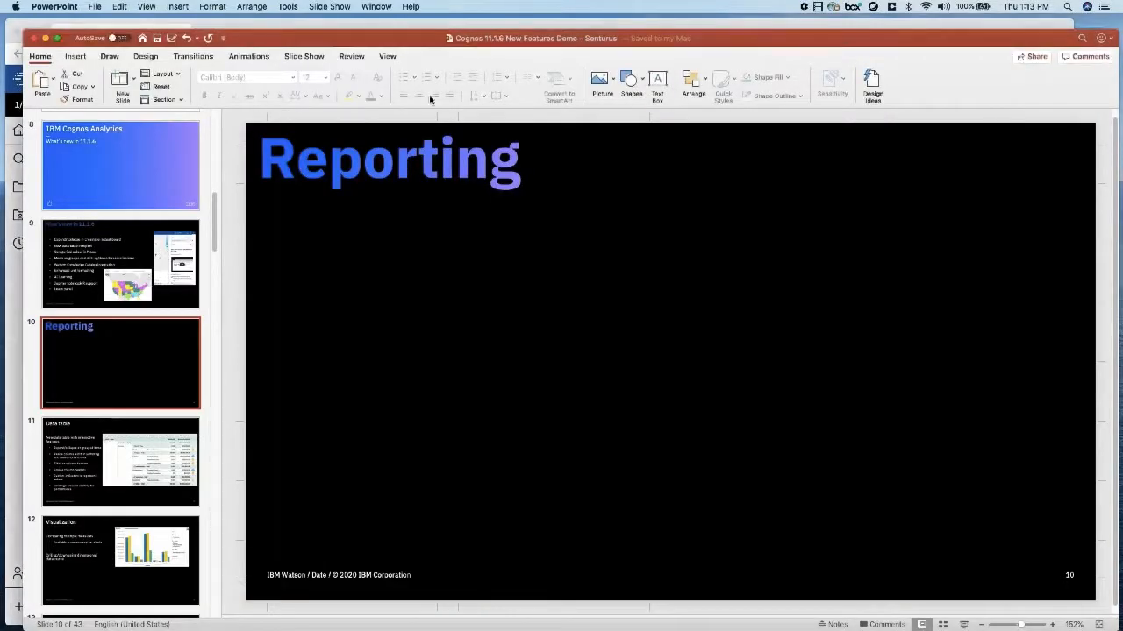
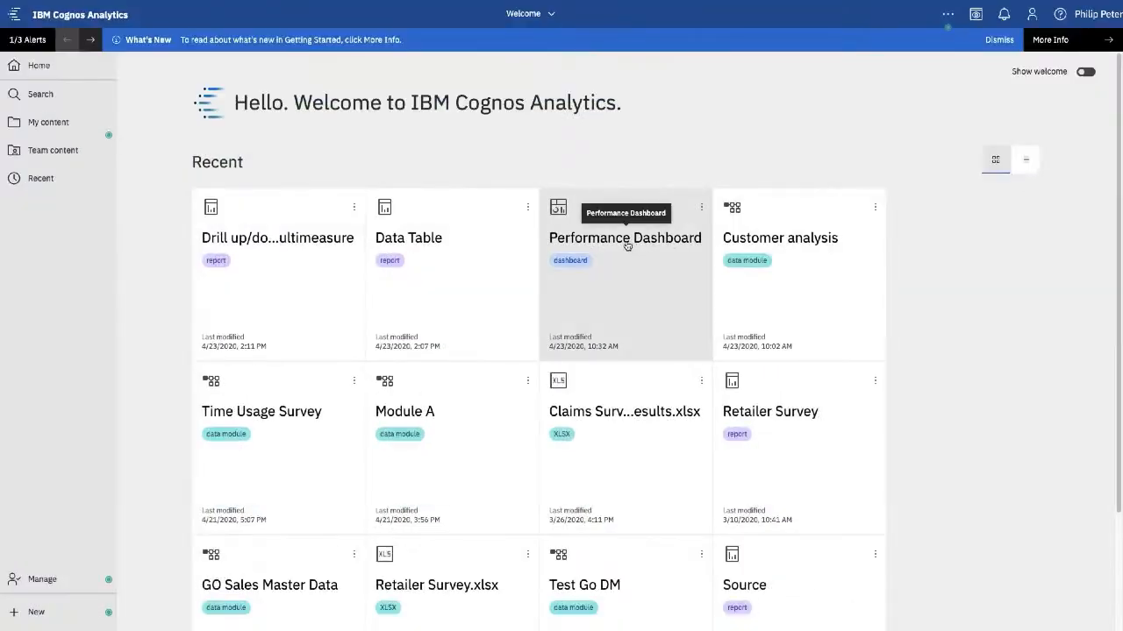
- Open the Performance Dashboard tile from the Recent list on the Welcome page
click(628, 244)
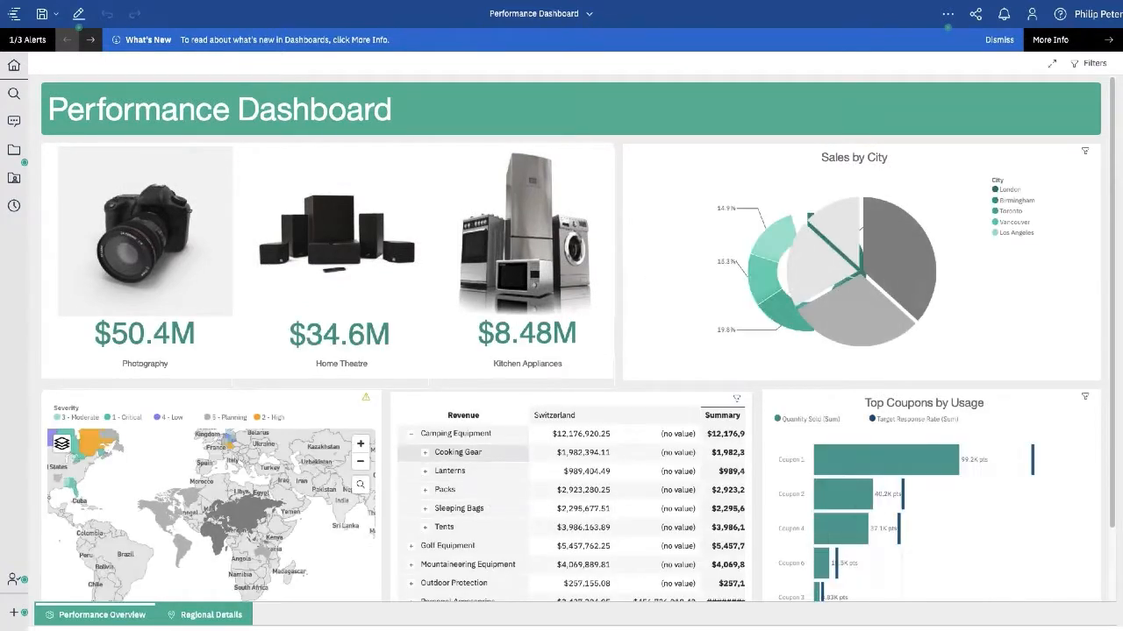
- Expand Cooking Gear and collapse Camping Equipment in the revenue crosstab, then select the Top Coupons chart
click(424, 453)
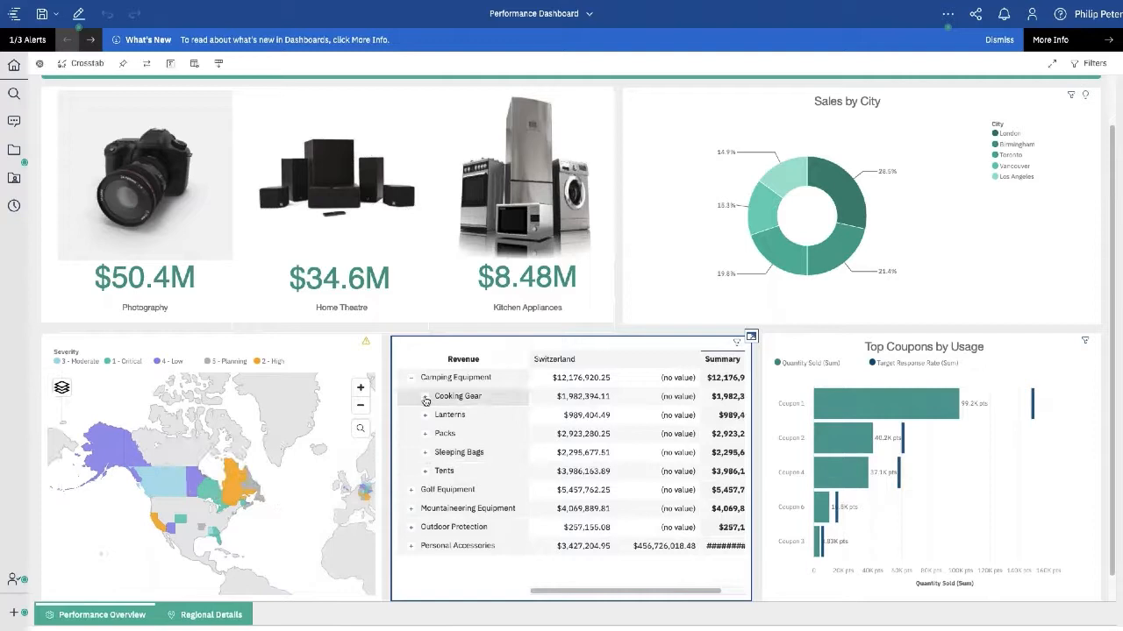
click(426, 401)
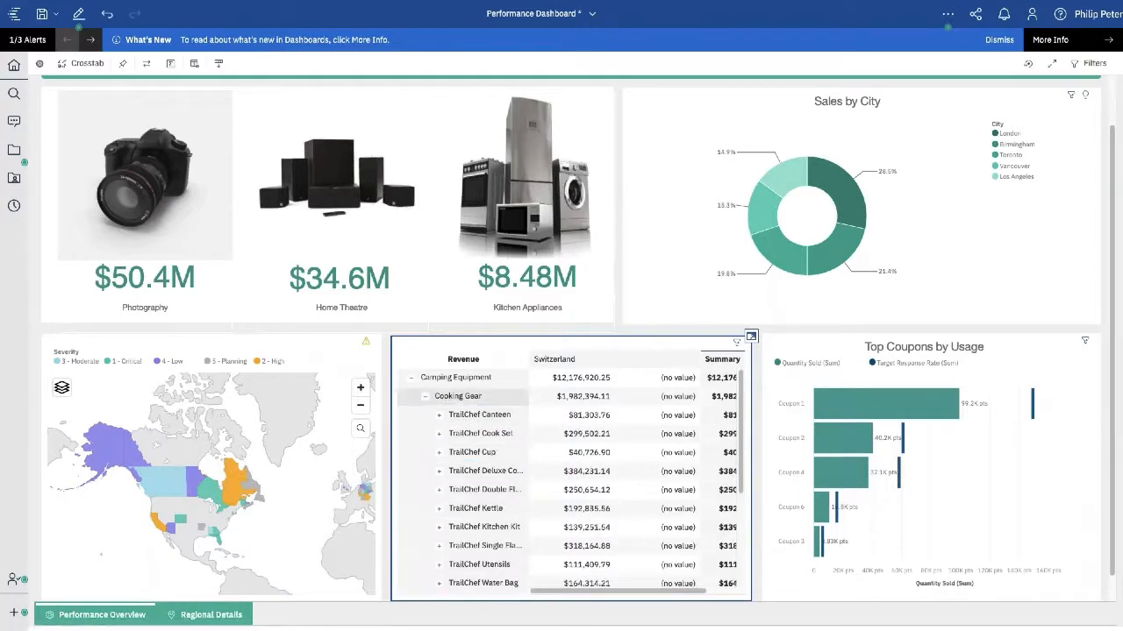
click(412, 384)
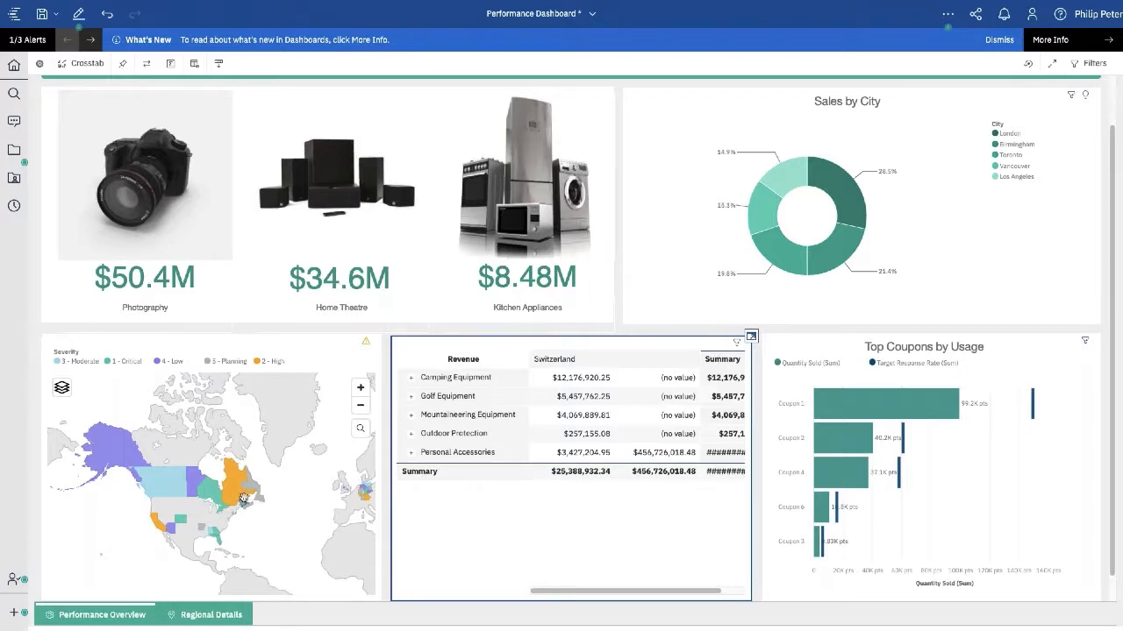
mouse_move(237, 496)
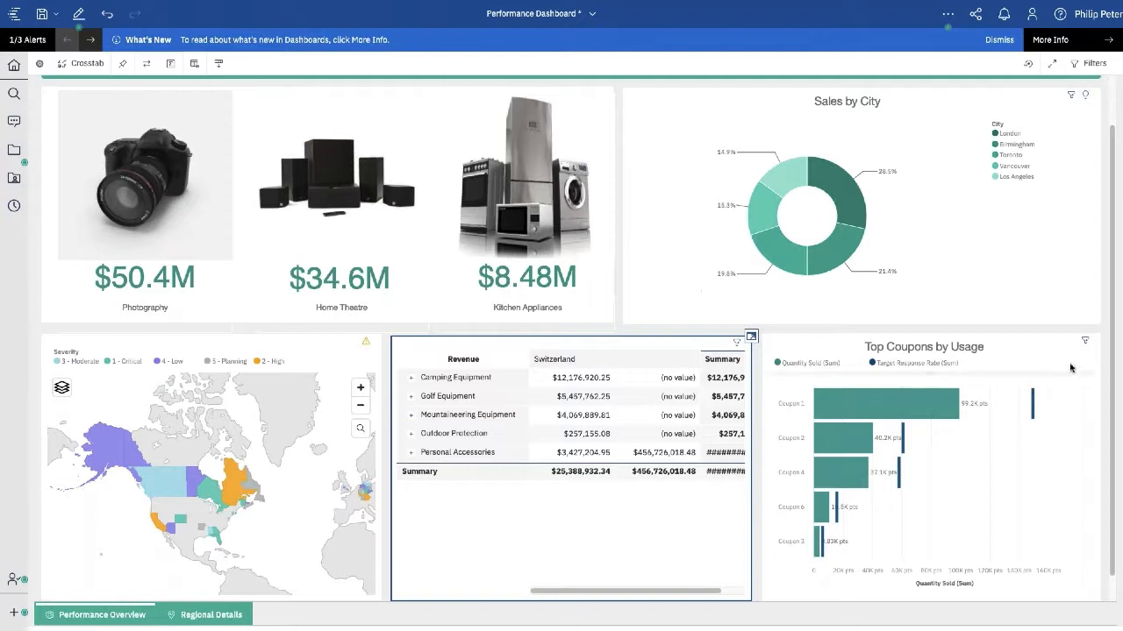
click(1030, 473)
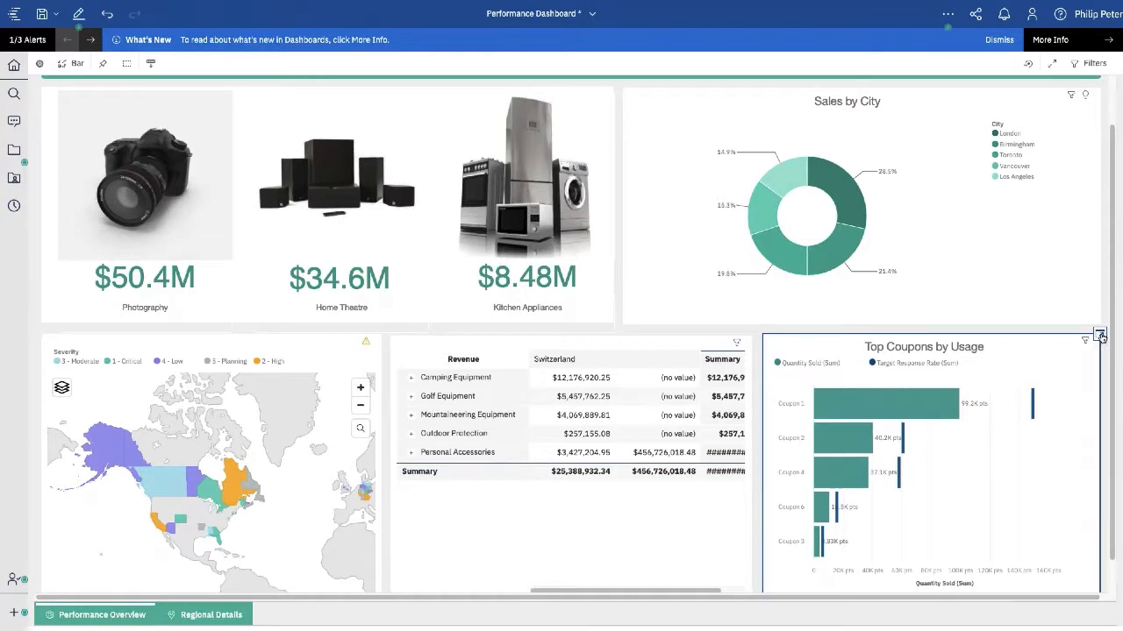
click(1100, 336)
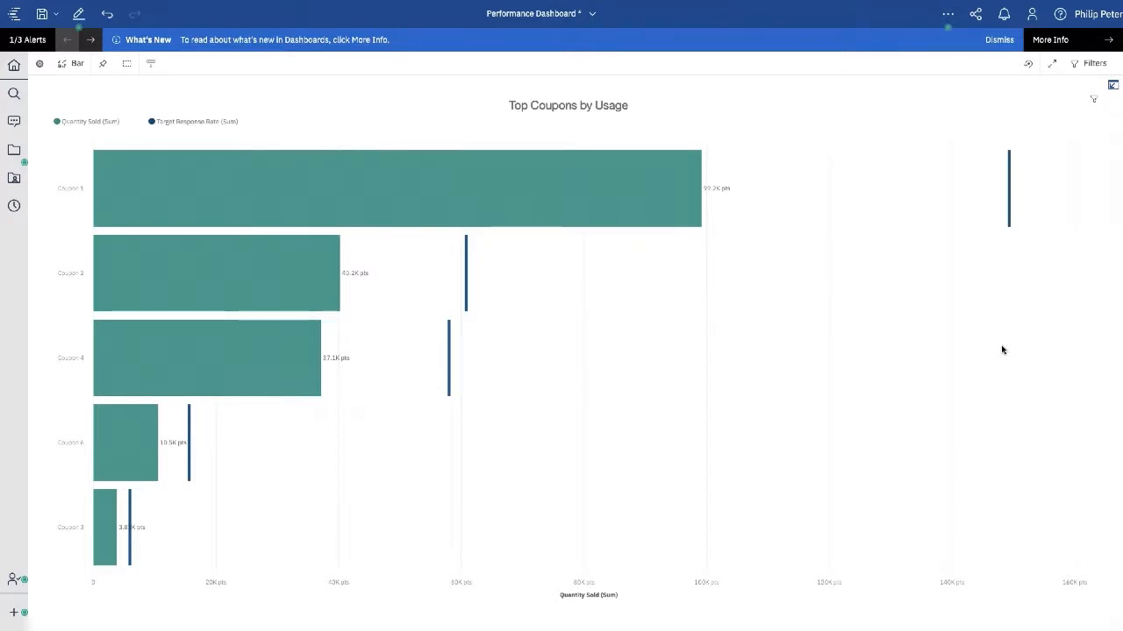
click(77, 69)
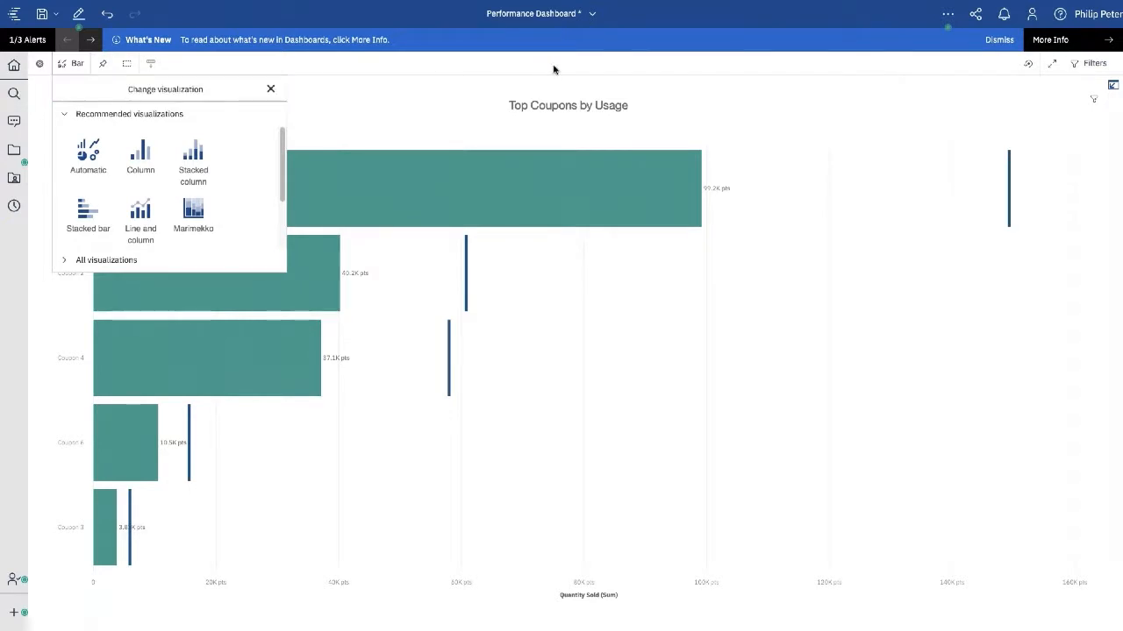
click(857, 384)
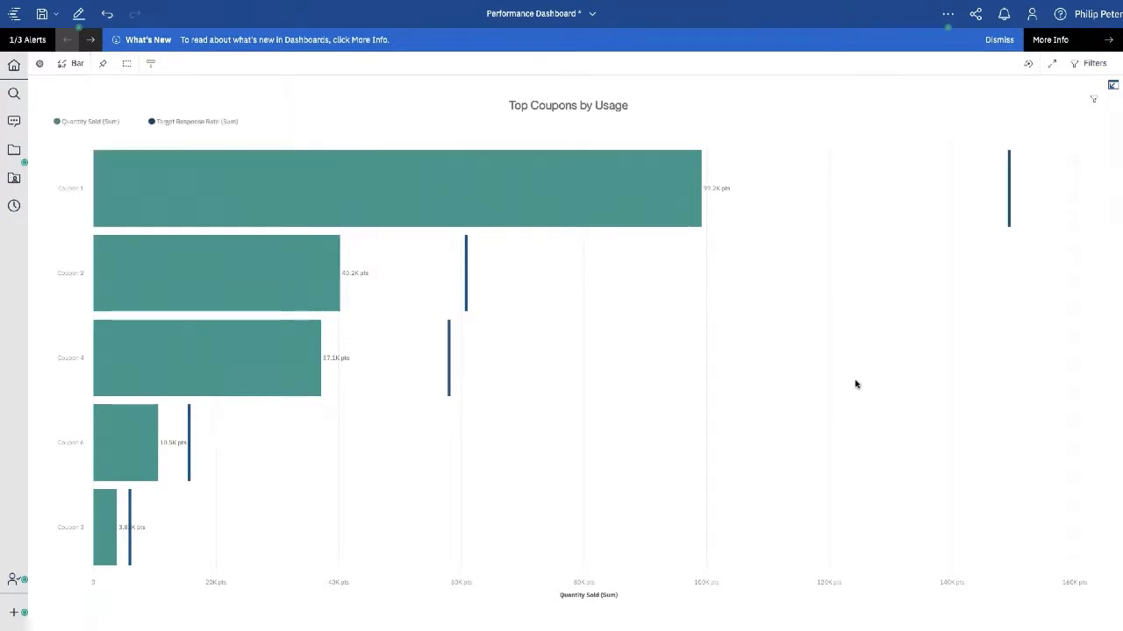
click(1113, 88)
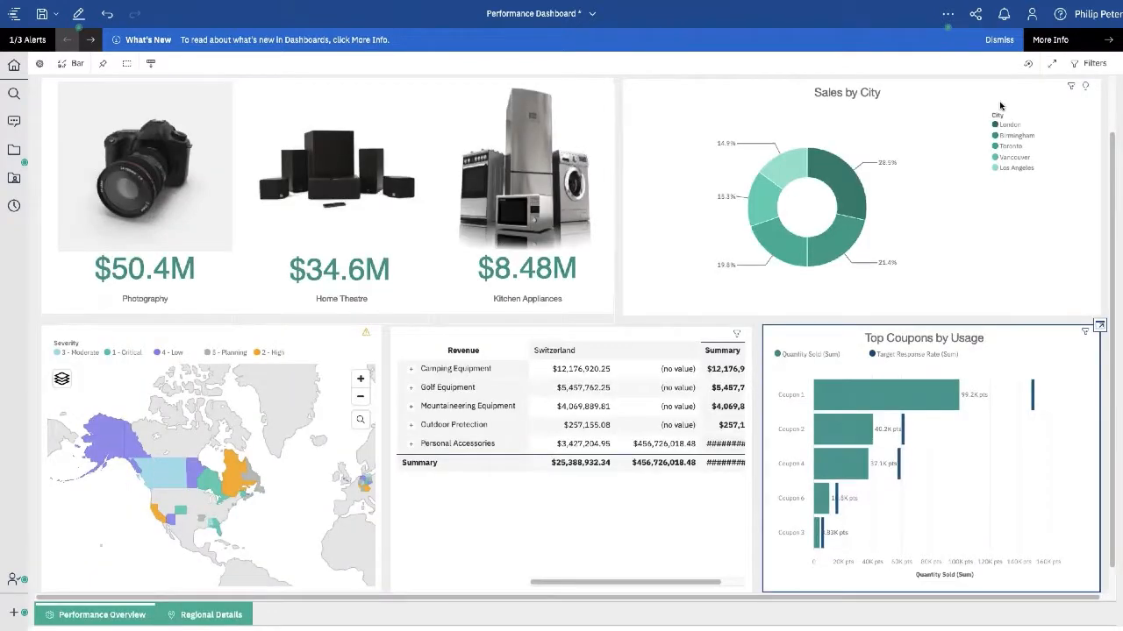
- Enter edit mode, dismiss the three alert messages, hide the filters, and show dashboard properties
click(79, 14)
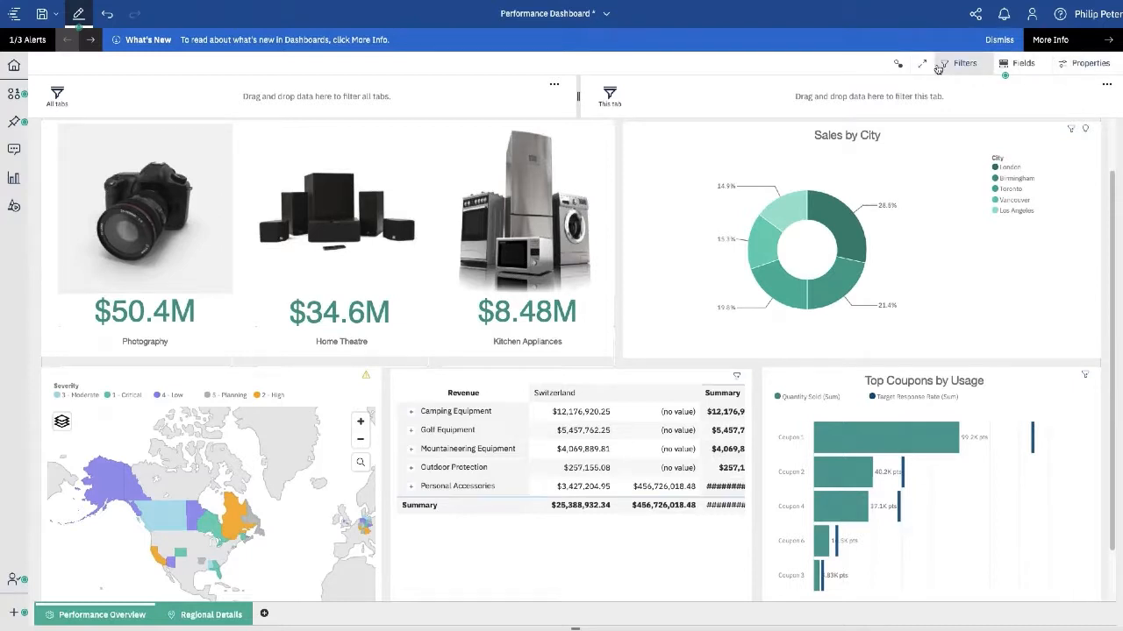
click(999, 40)
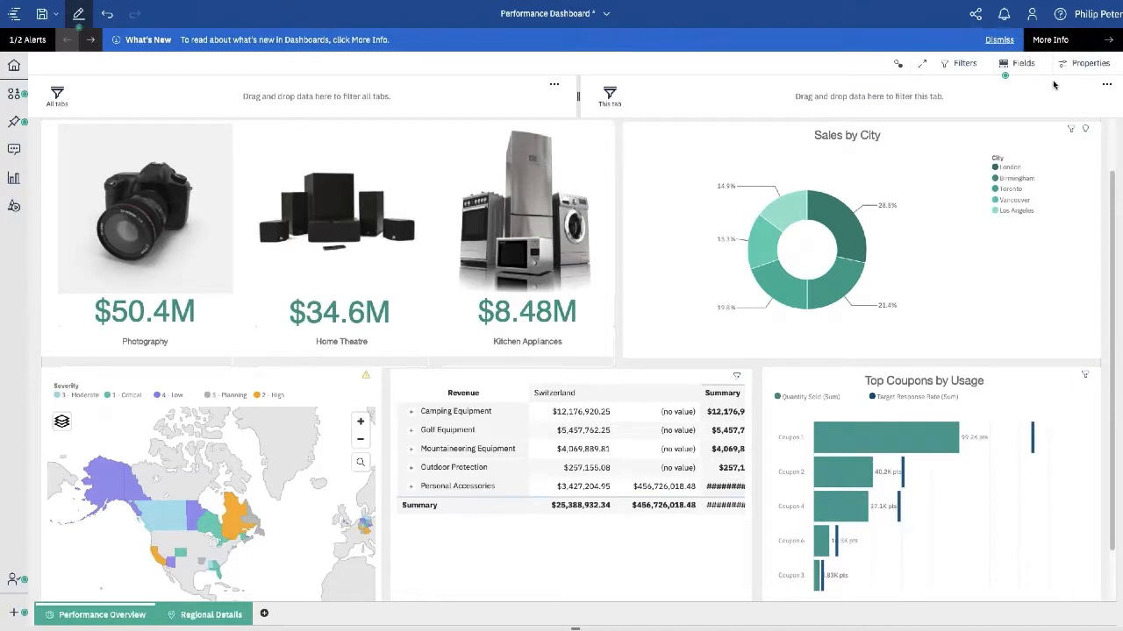
click(999, 41)
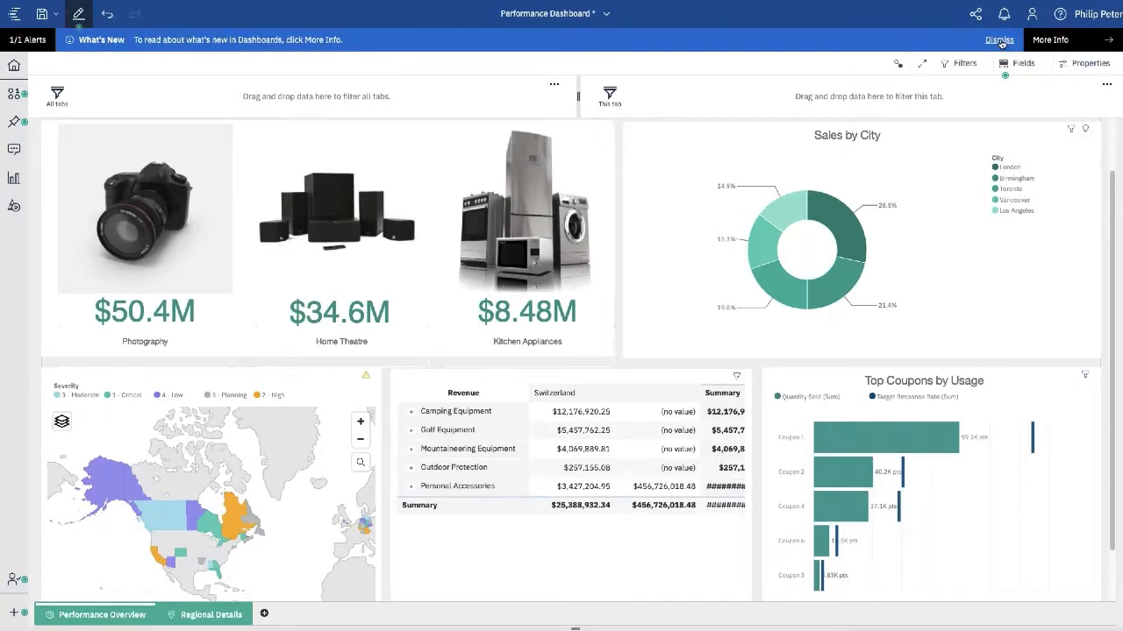
click(1000, 40)
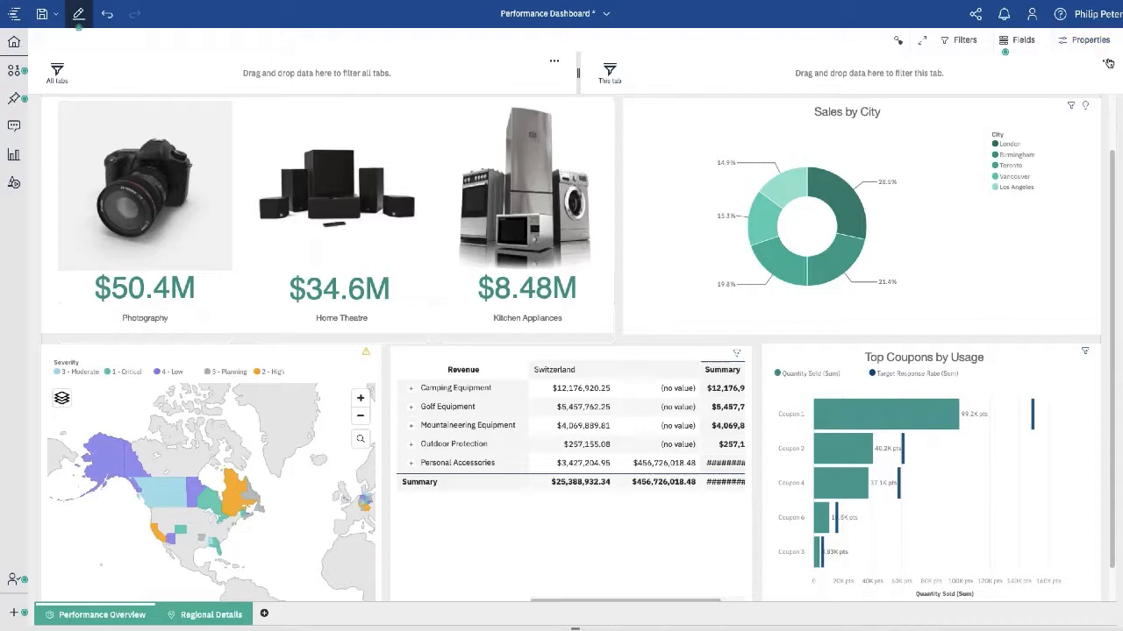
click(964, 42)
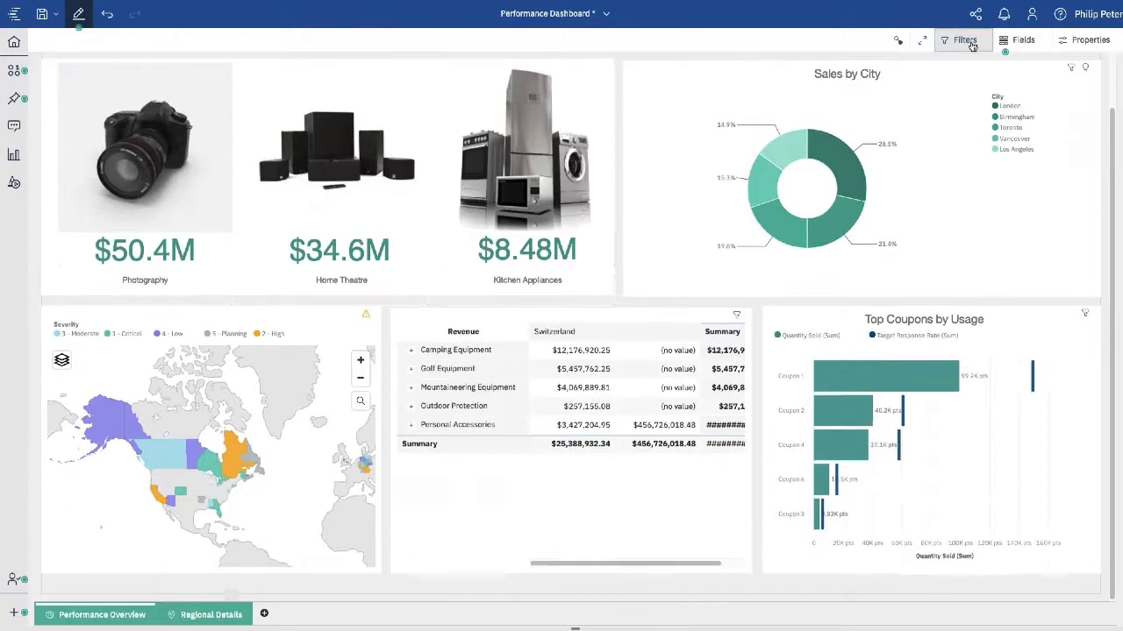
click(1078, 44)
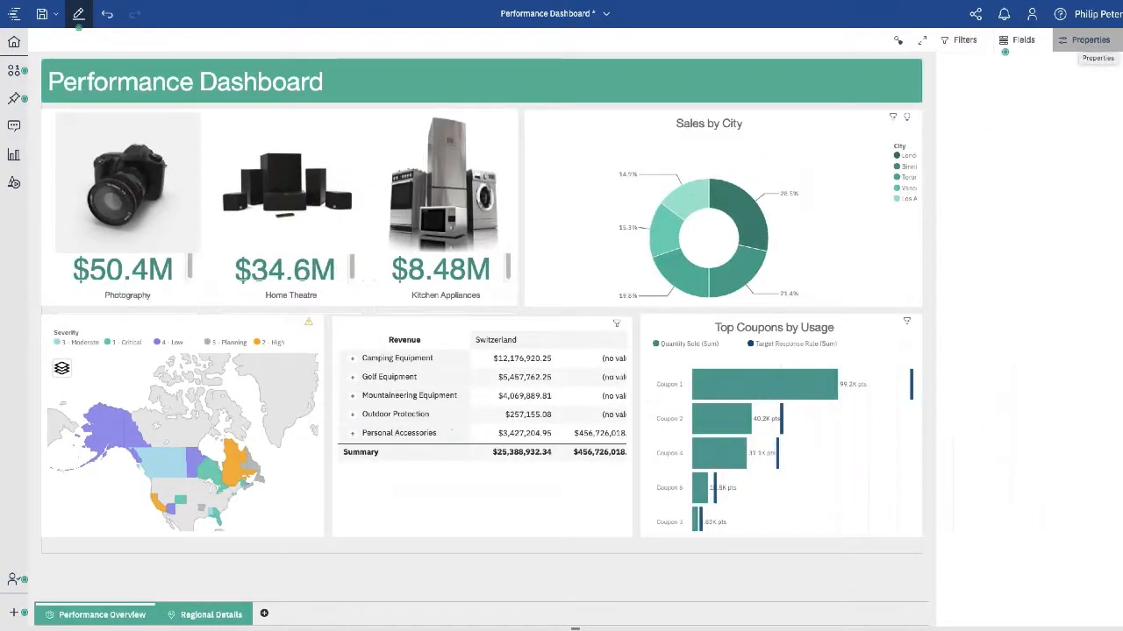
- Inspect the fields of the Top Coupons chart, Sales by City pie and revenue crosstab, then browse data sources
click(1020, 41)
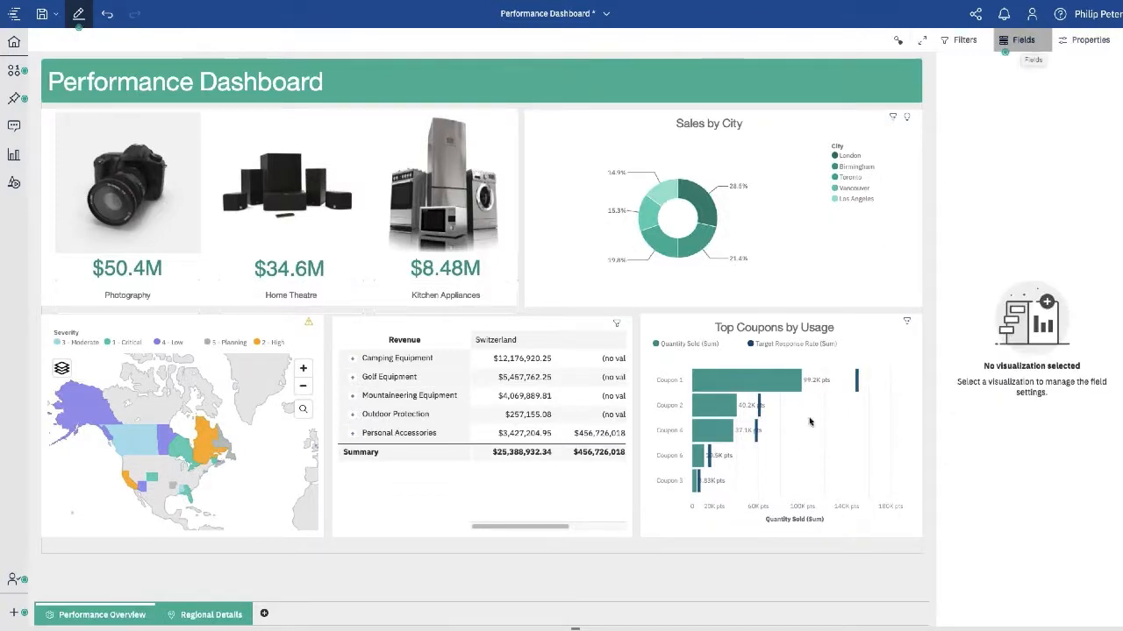
click(875, 336)
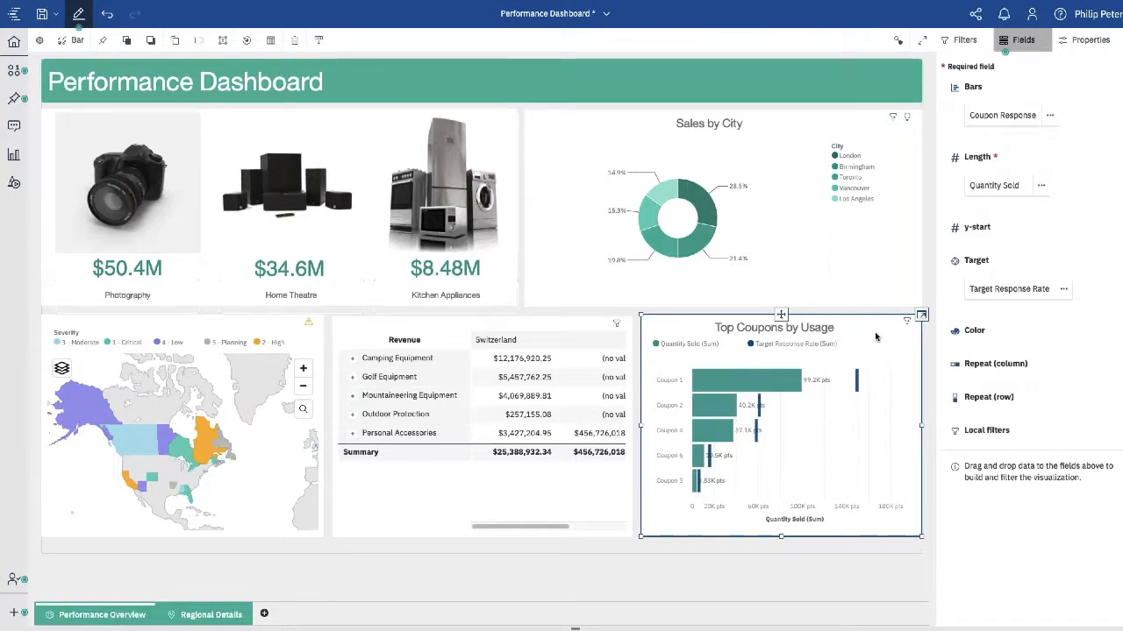
click(875, 269)
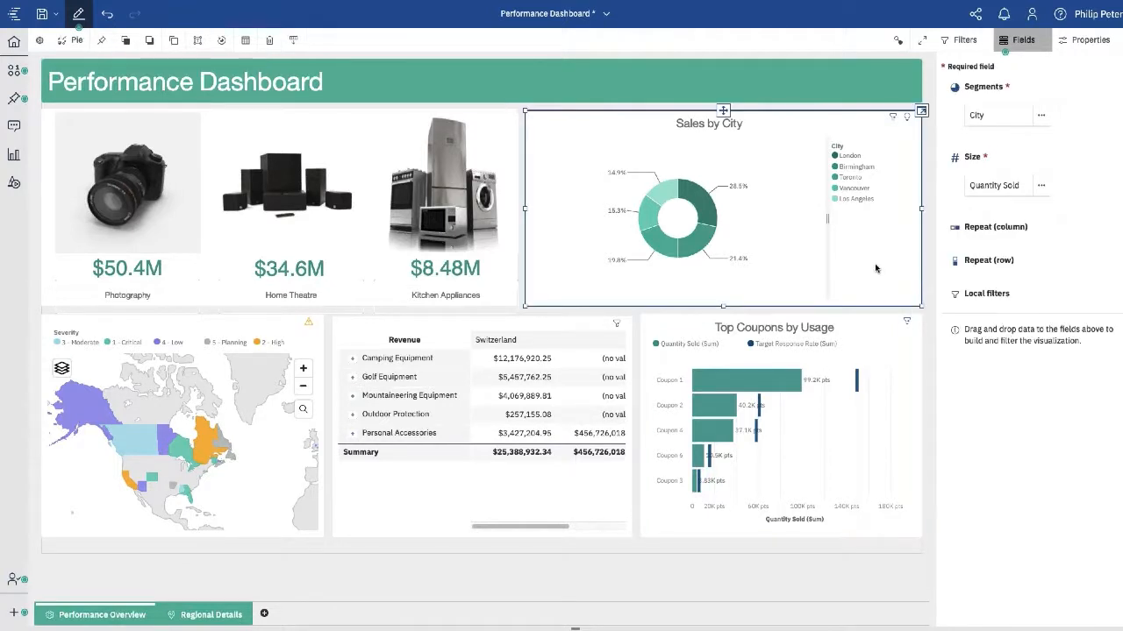
click(601, 486)
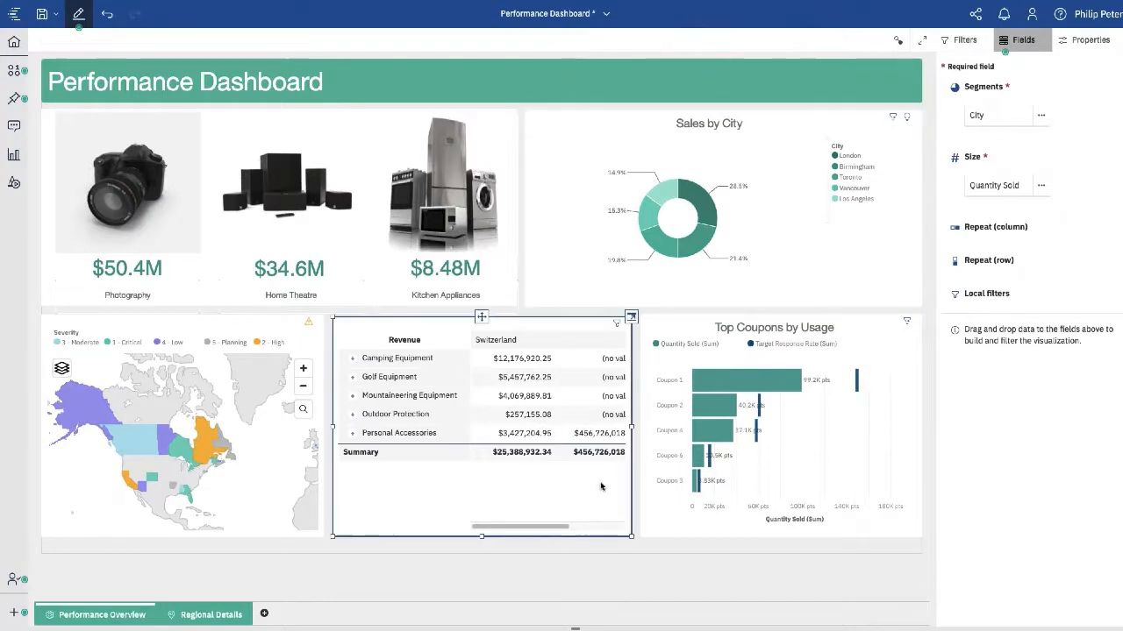
click(15, 74)
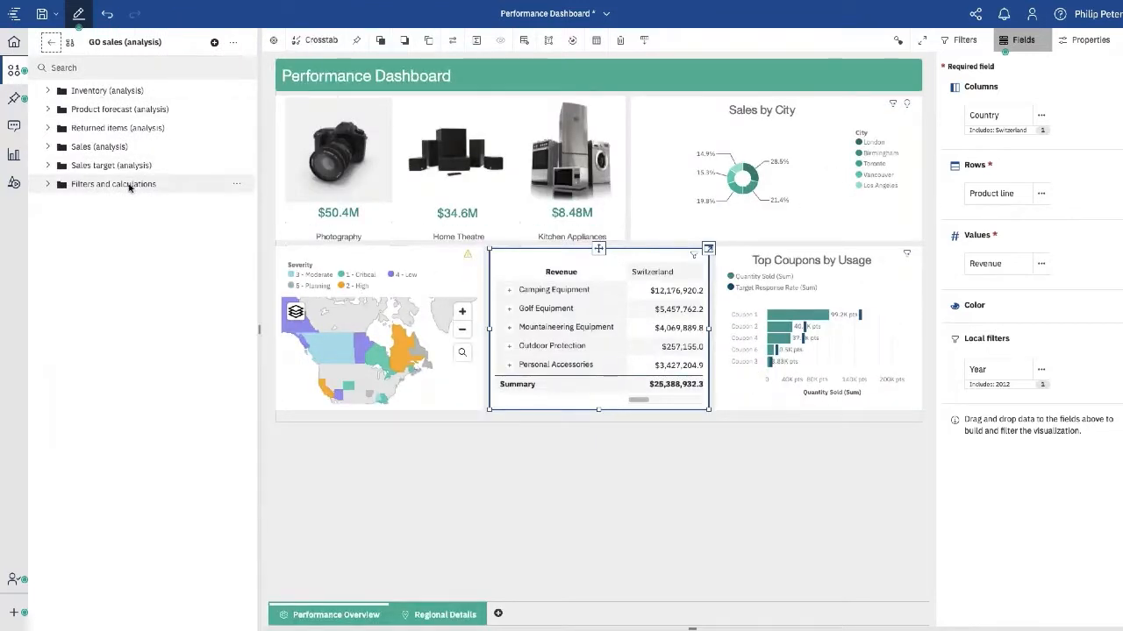
- Trace the Country field to Returned items (analysis), then close the data sources panel
click(68, 129)
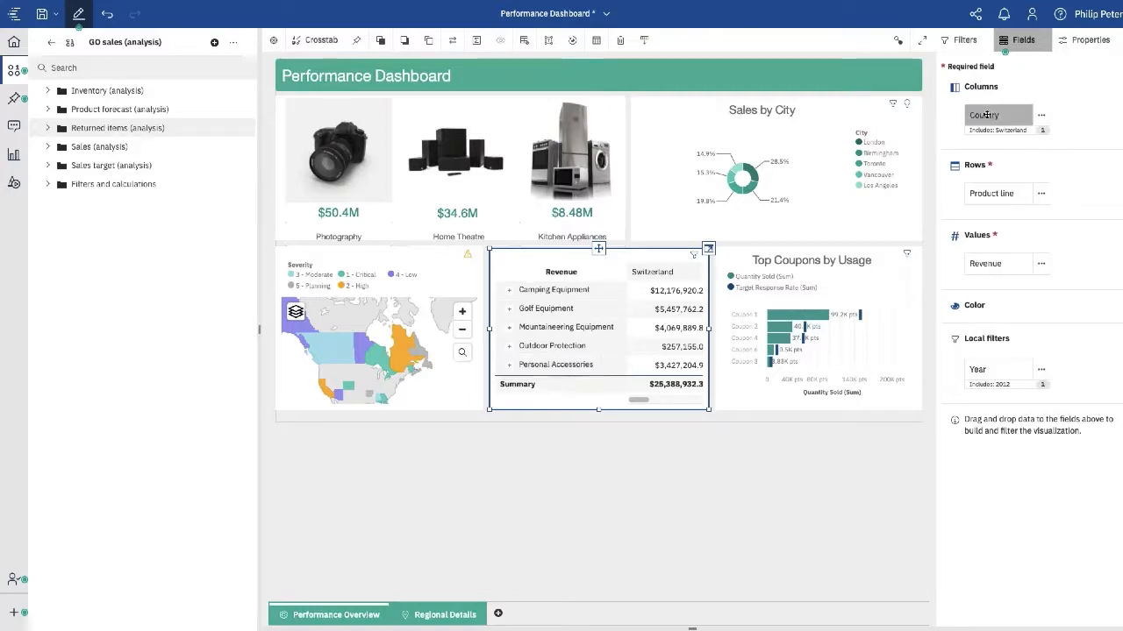
mouse_move(988, 115)
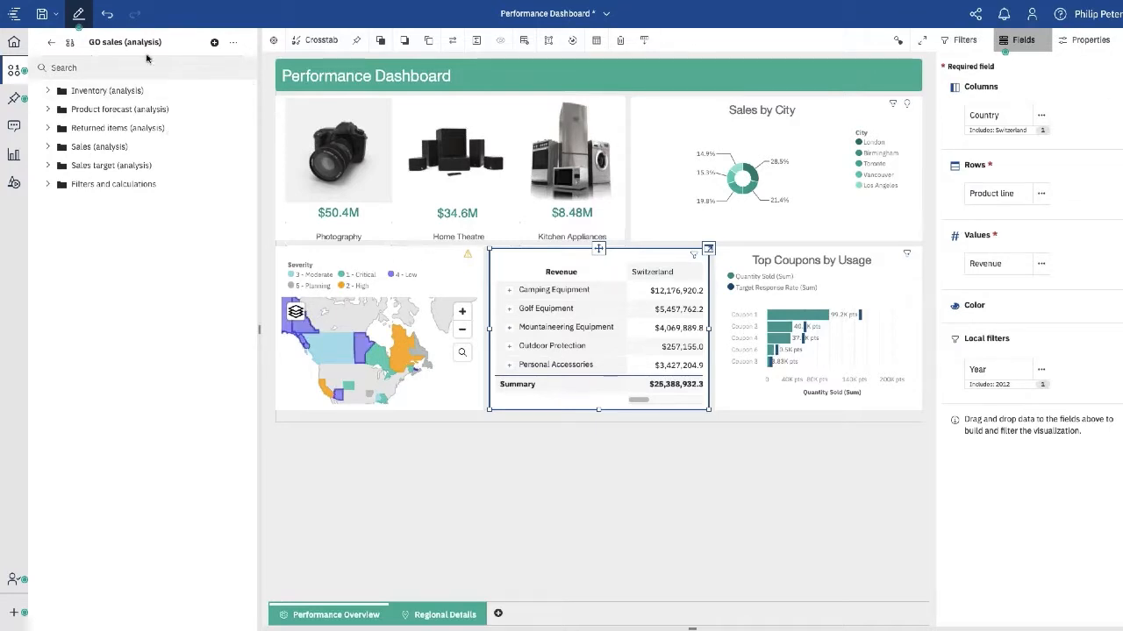
click(12, 71)
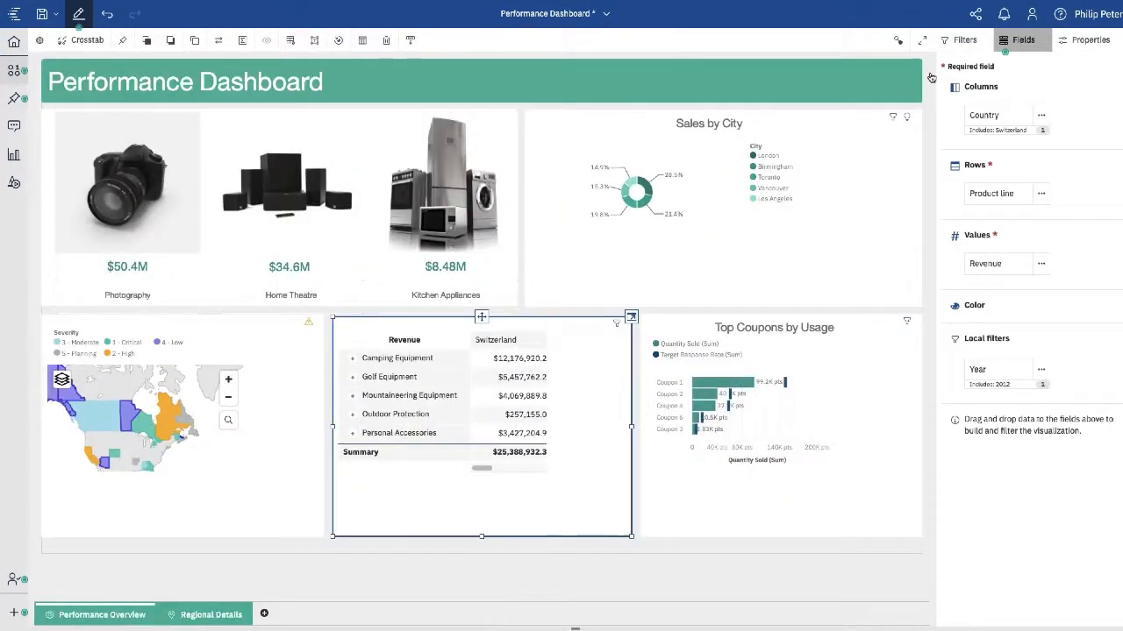
- Close the Fields panel so the dashboard widgets span the full width
click(1025, 42)
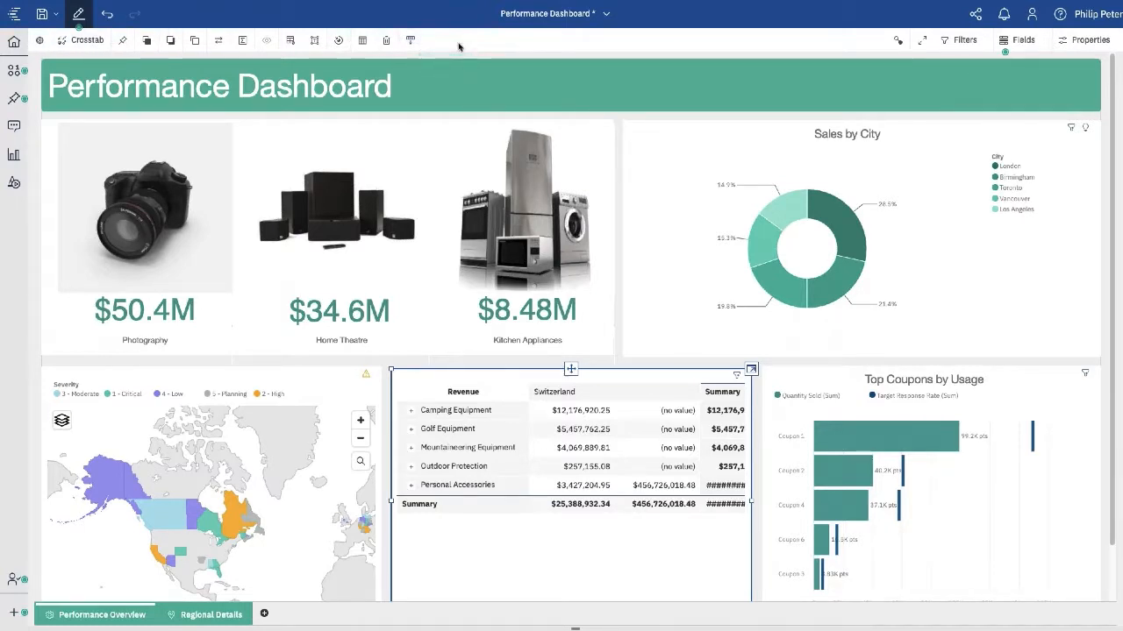
- Toggle the Sales by City toolbar placement, check the Quantity Sold legend, then return to Welcome
click(962, 313)
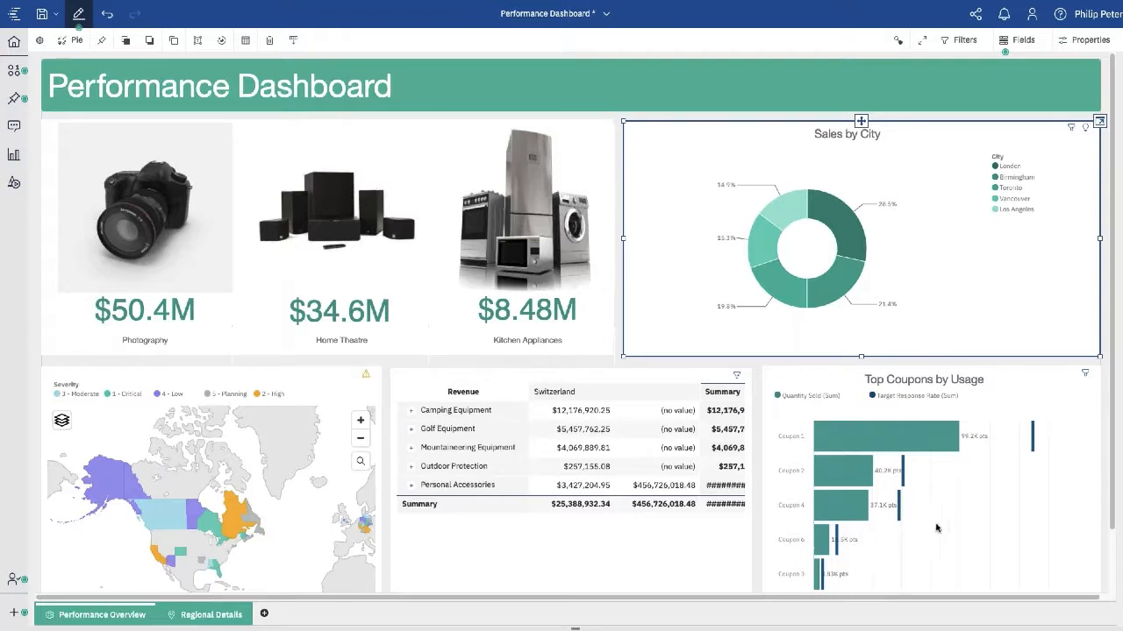
click(292, 39)
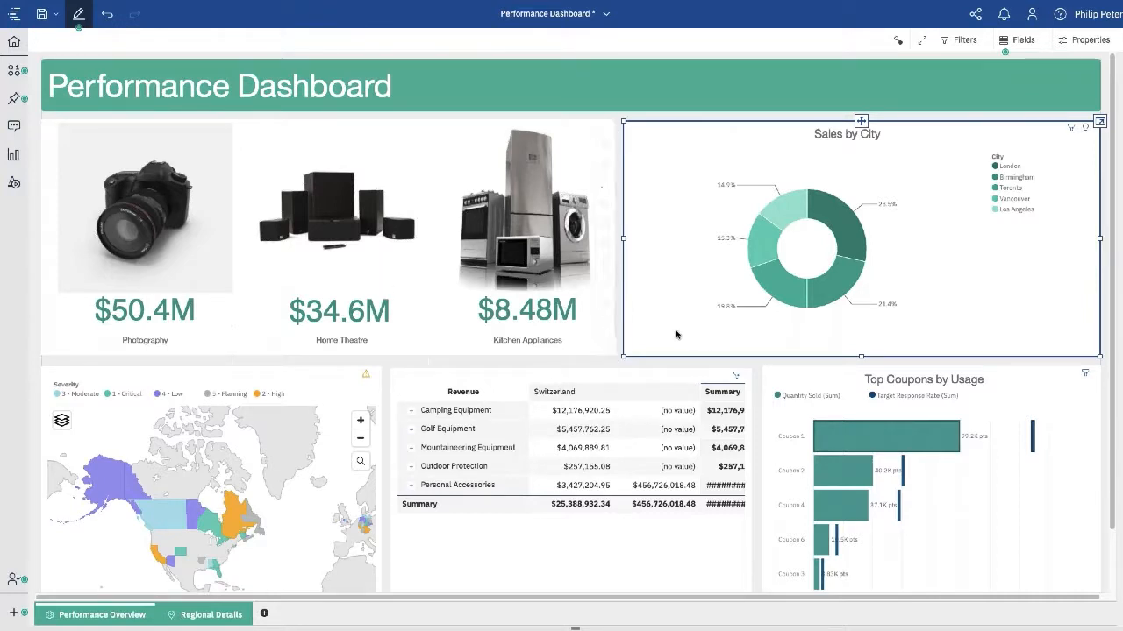
click(610, 351)
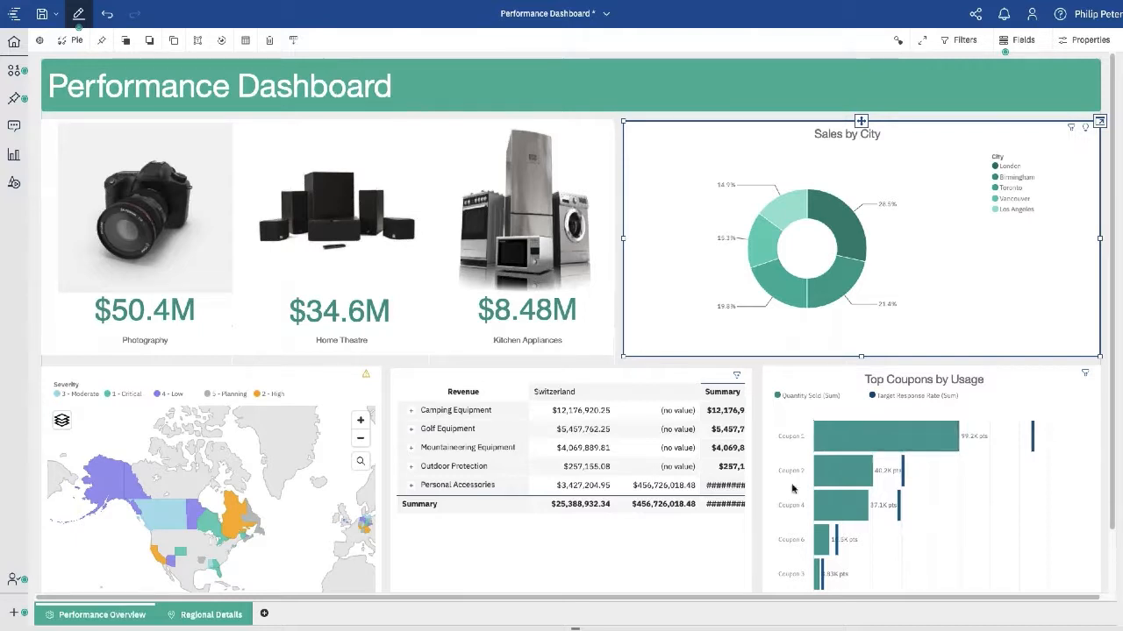
click(807, 399)
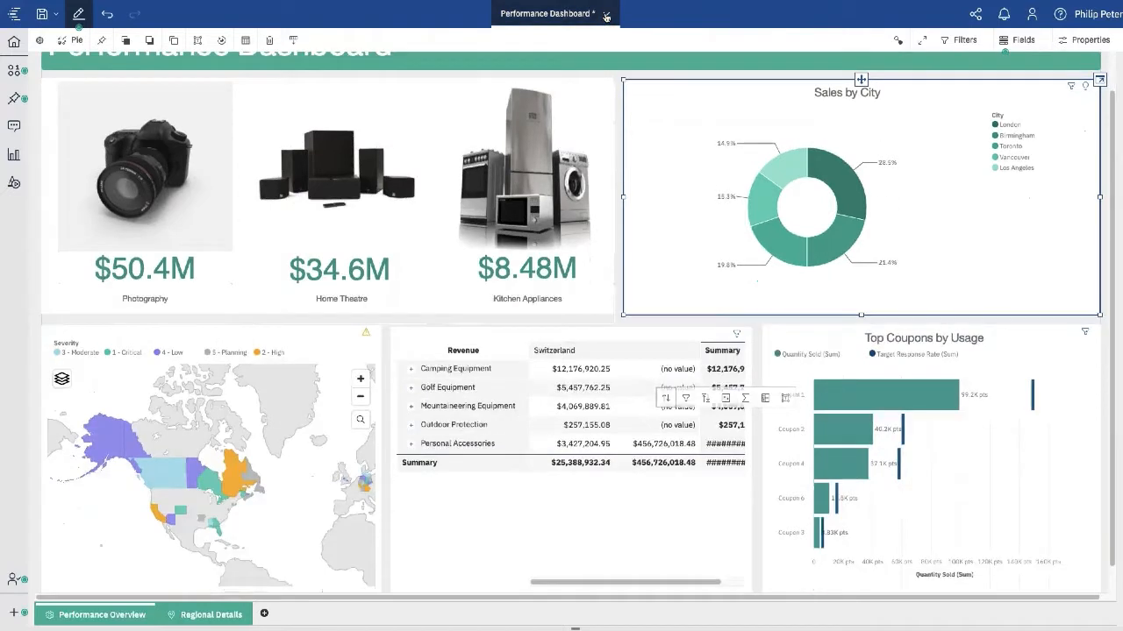
click(606, 15)
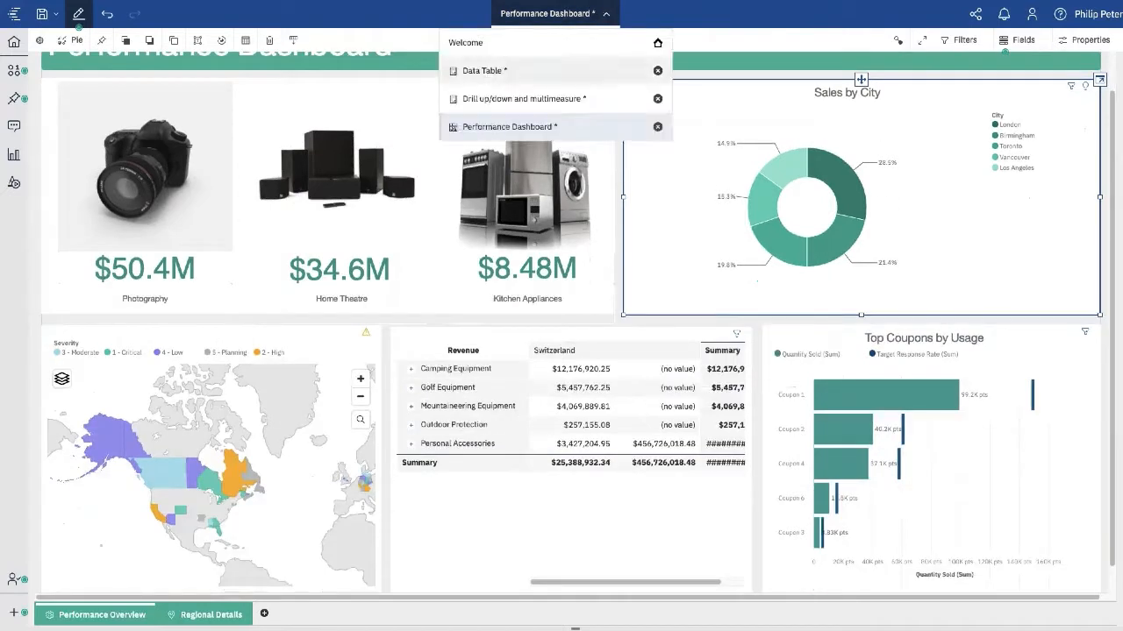
click(500, 44)
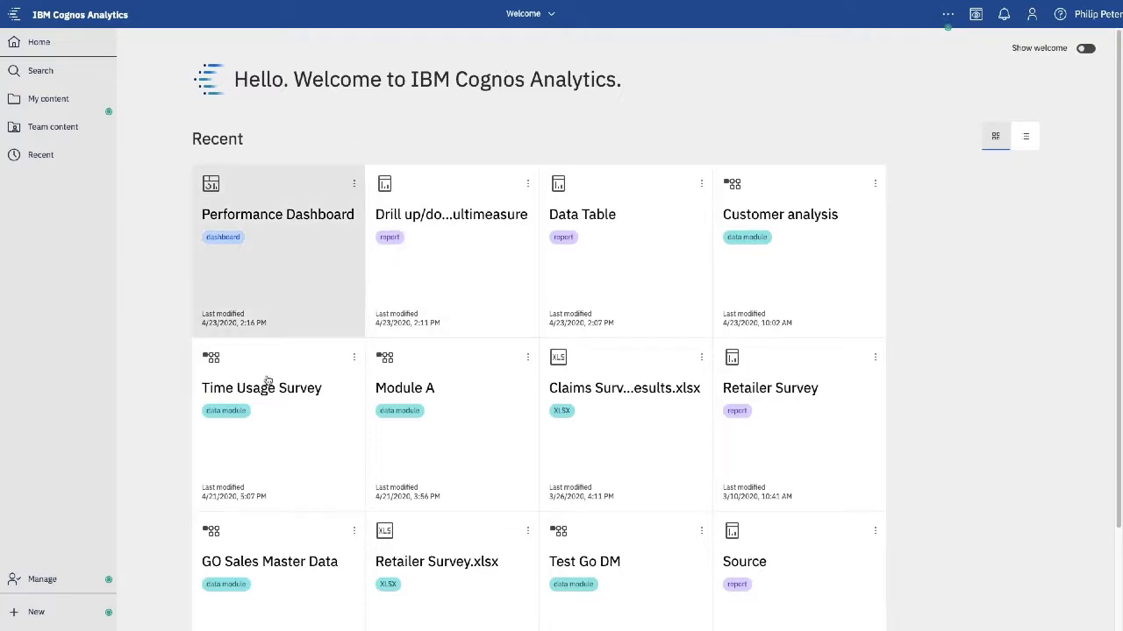
- Create a dashboard from the Time Usage Survey data module using the blank Tabbed template
click(353, 360)
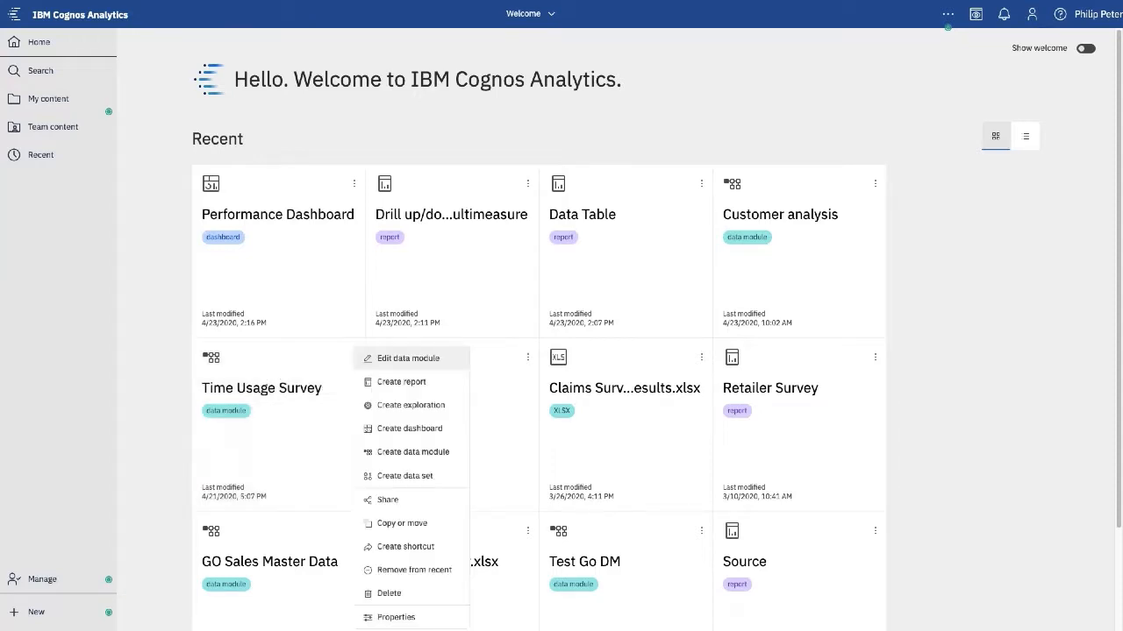
click(427, 429)
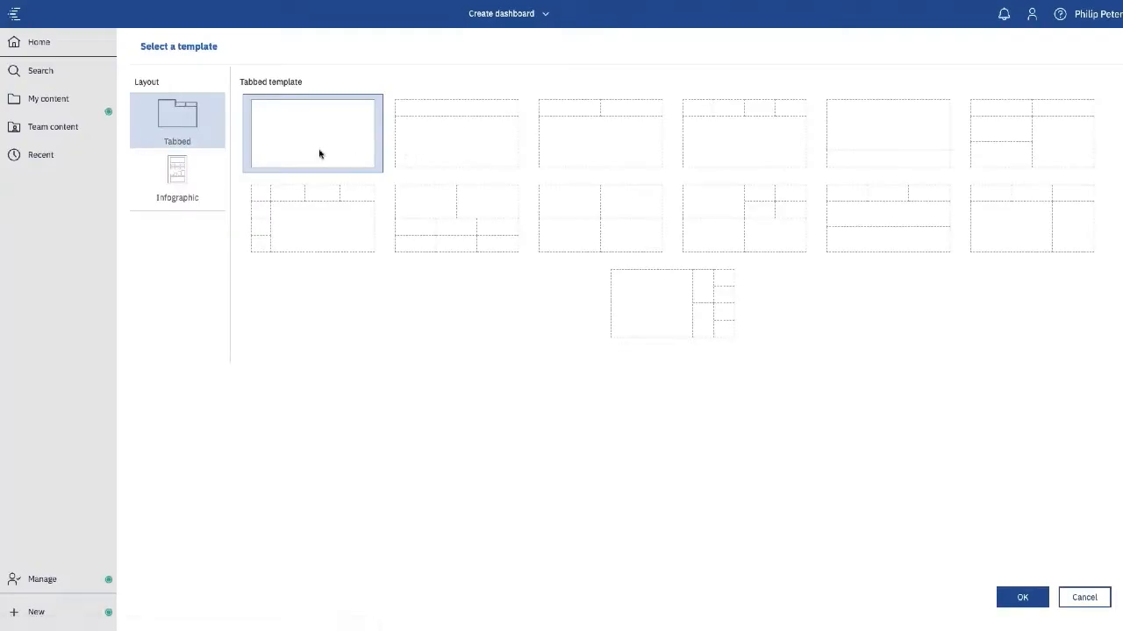
double_click(319, 154)
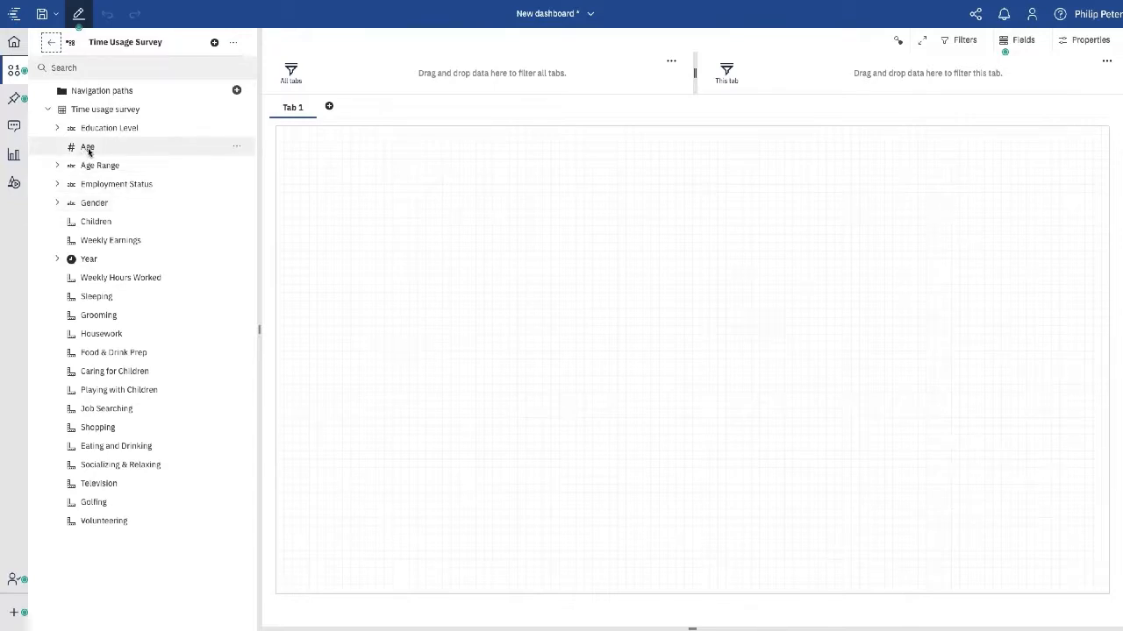
- Chart Age against Food & Drink Prep on the canvas and move the chart to the top-left
click(108, 352)
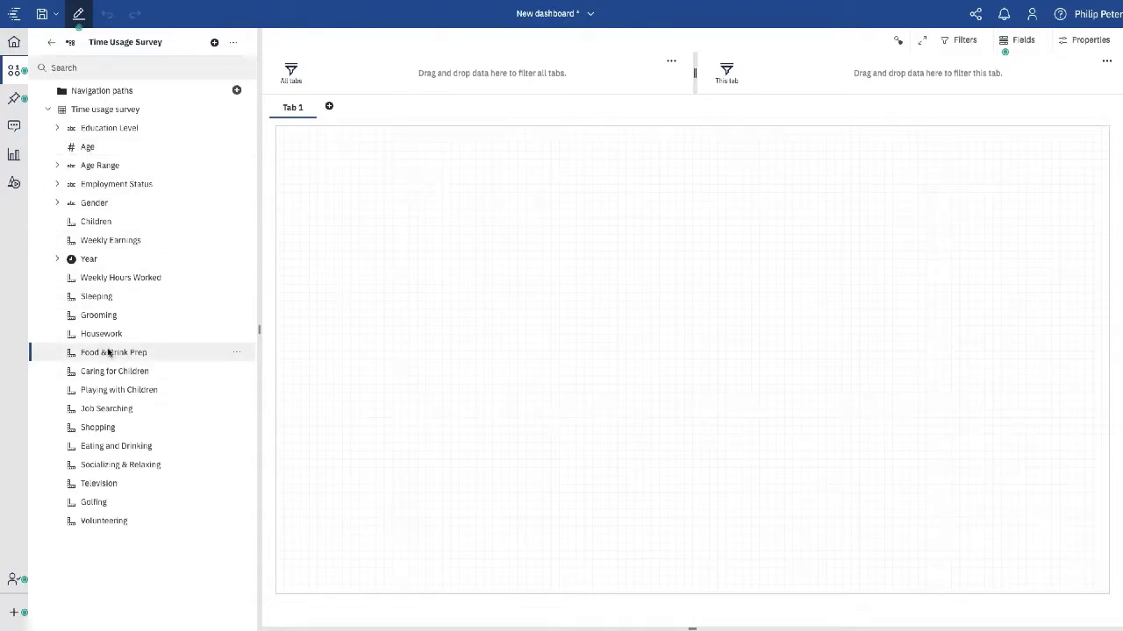
click(88, 146)
ctrl+click(119, 353)
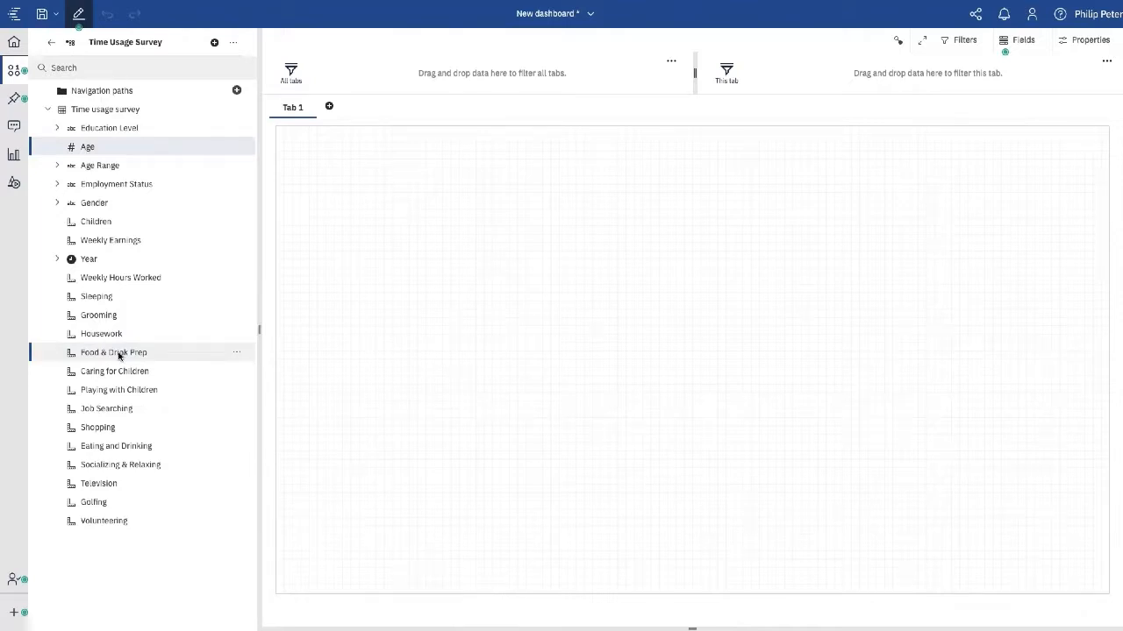
drag(118, 355, 417, 226)
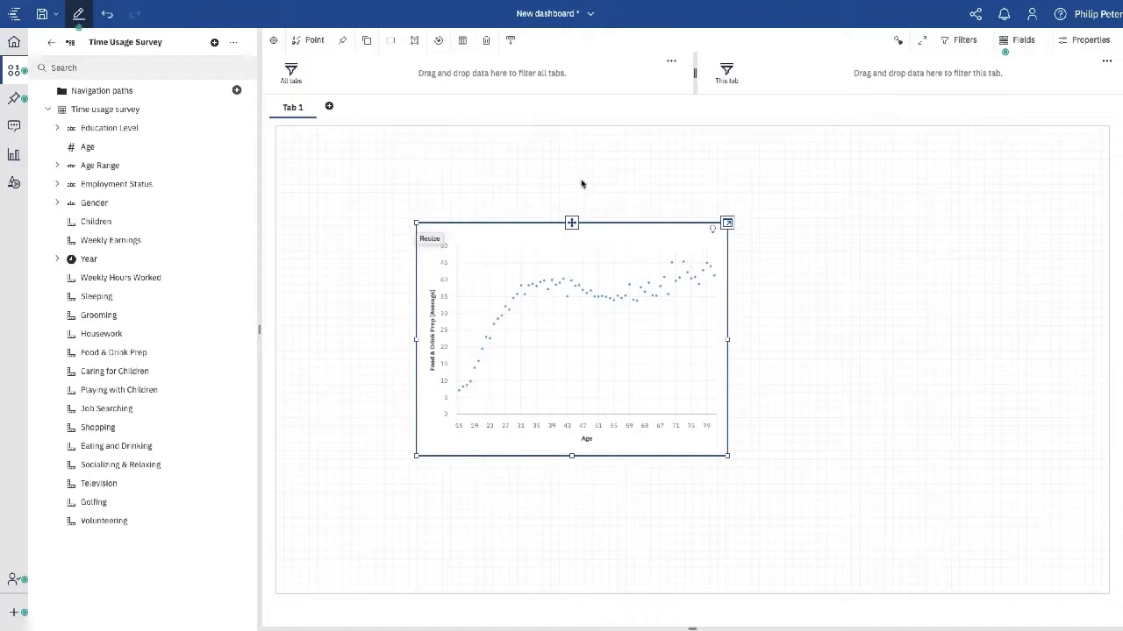
drag(572, 223, 448, 135)
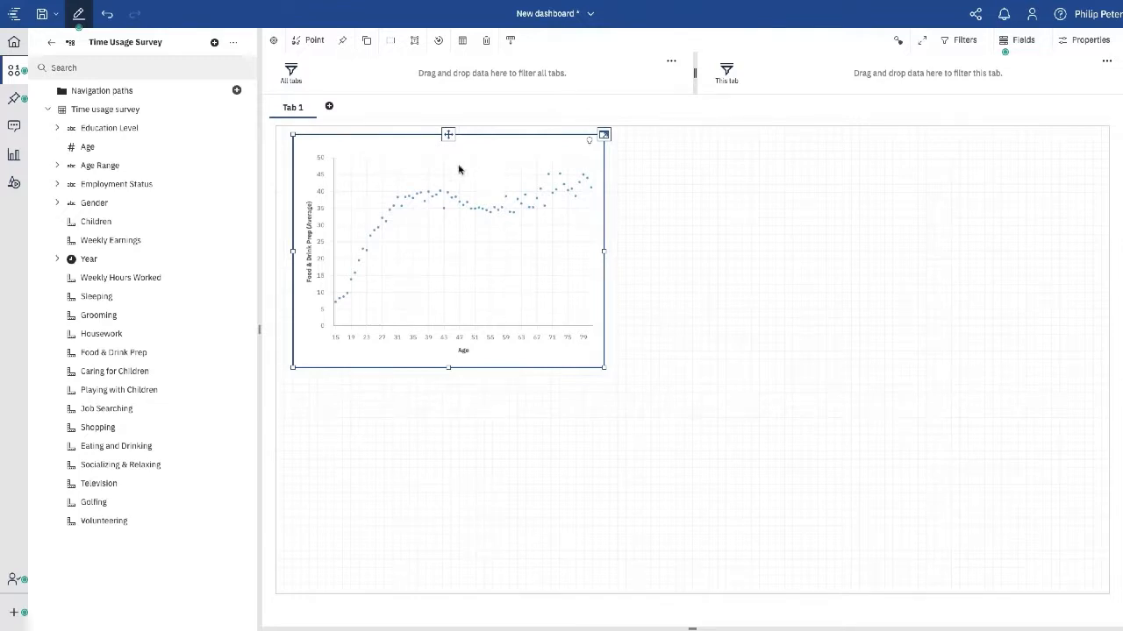
- Convert the Food & Drink Prep by Age chart into a crosstab
click(315, 41)
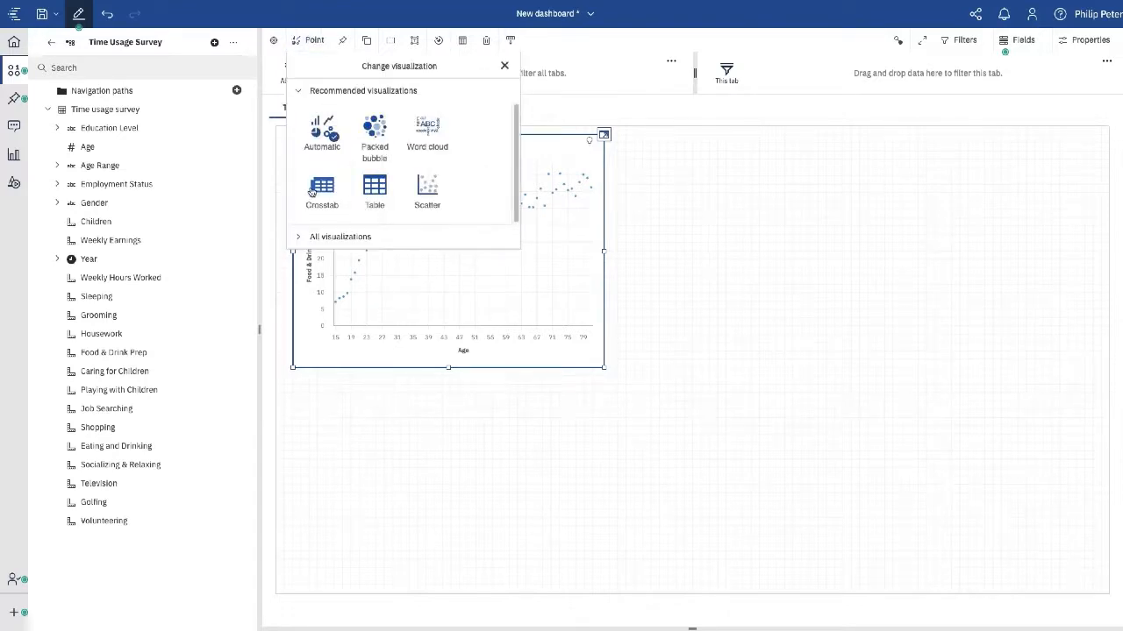
click(323, 191)
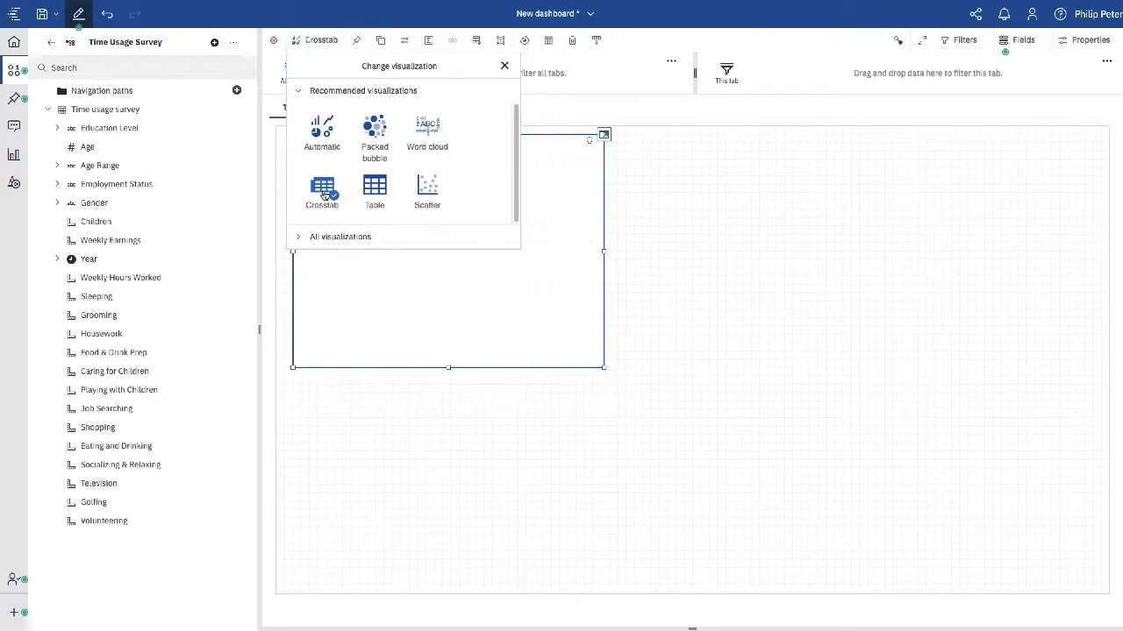
click(608, 424)
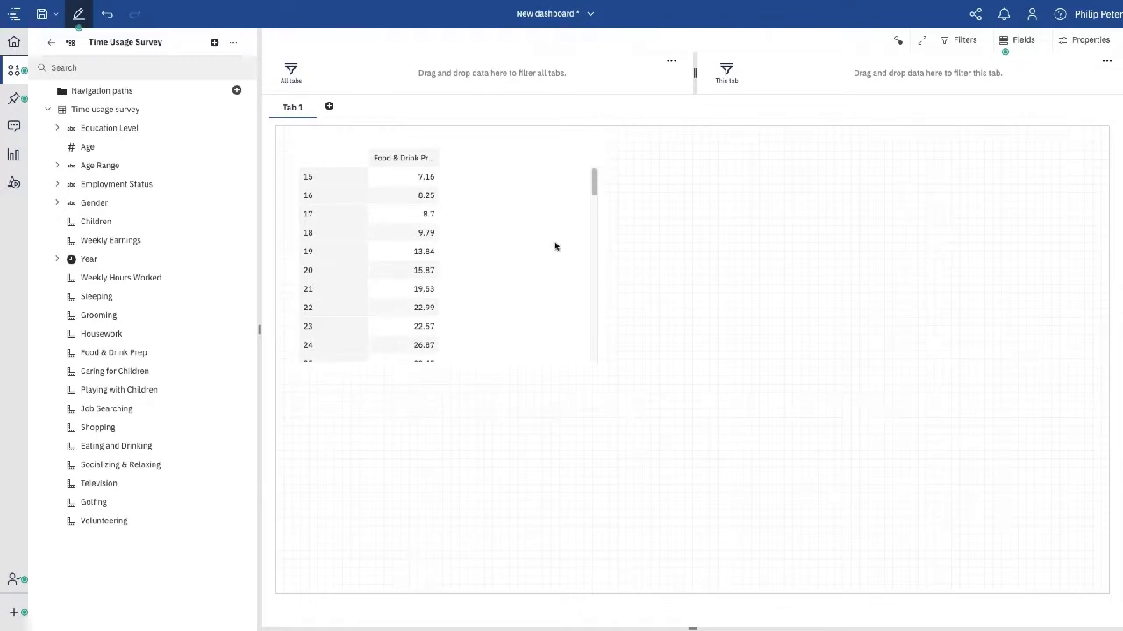
- Add a second Age and Food & Drink Prep visualization on the empty right side of the canvas
mouse_move(412, 233)
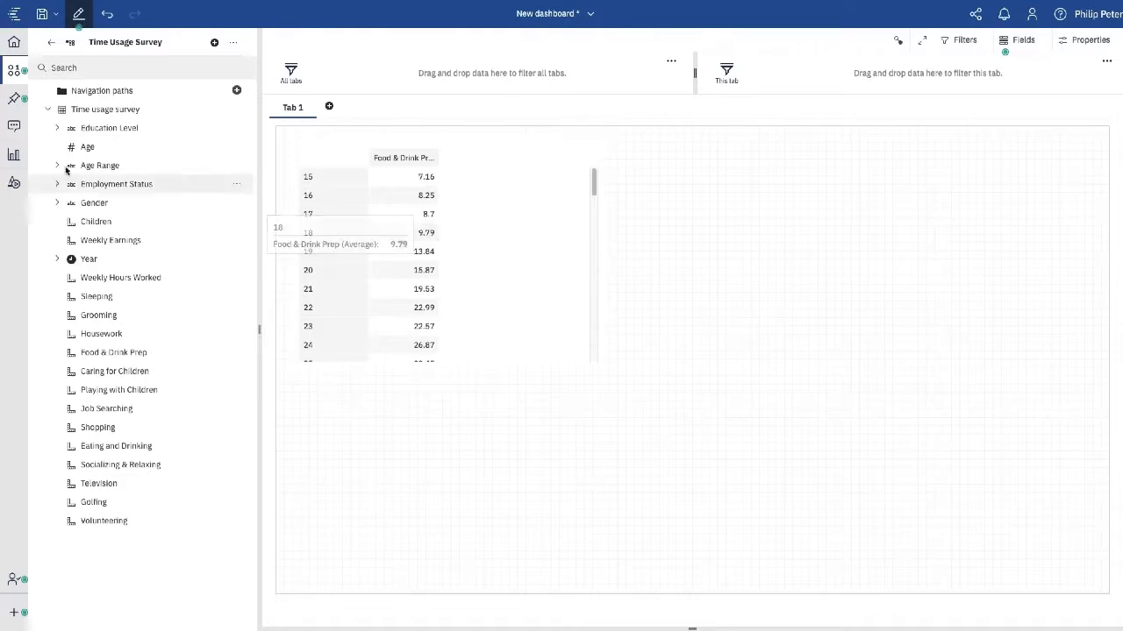
click(88, 150)
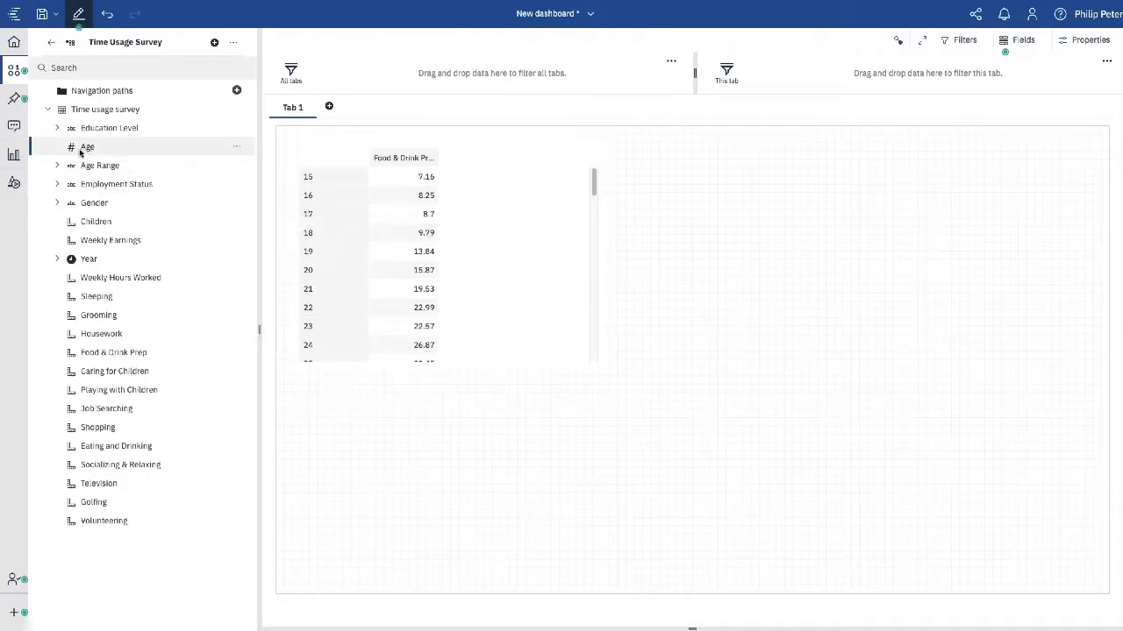
ctrl+click(120, 356)
drag(120, 354, 811, 172)
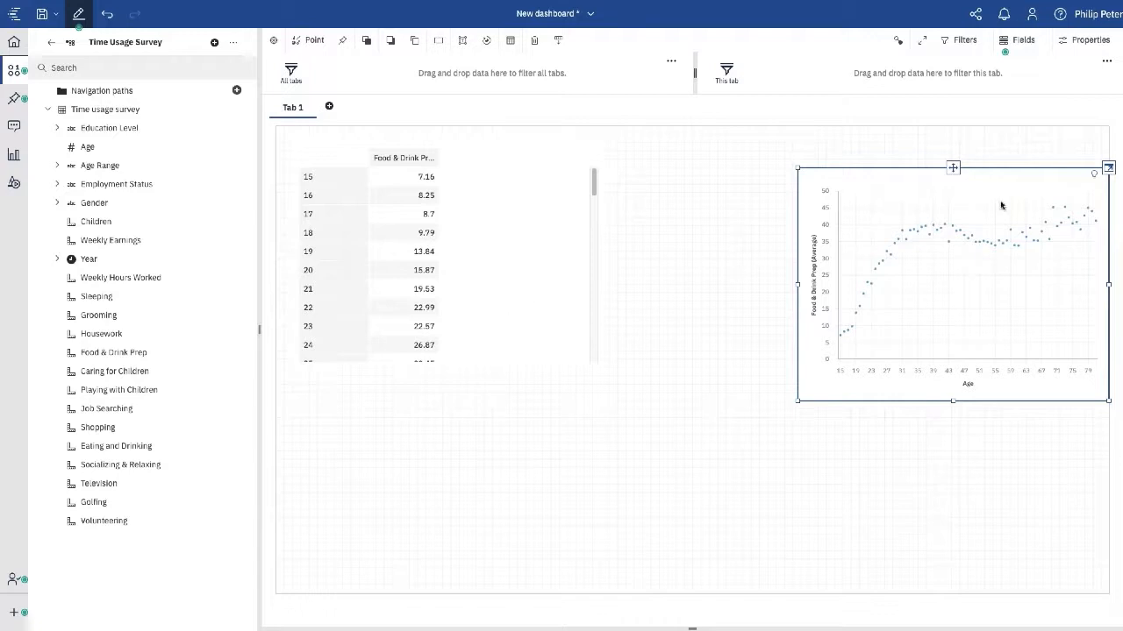
- Undo the extra scatter chart, save as New dashboard in My content, then select Age and Food & Drink Prep
click(106, 15)
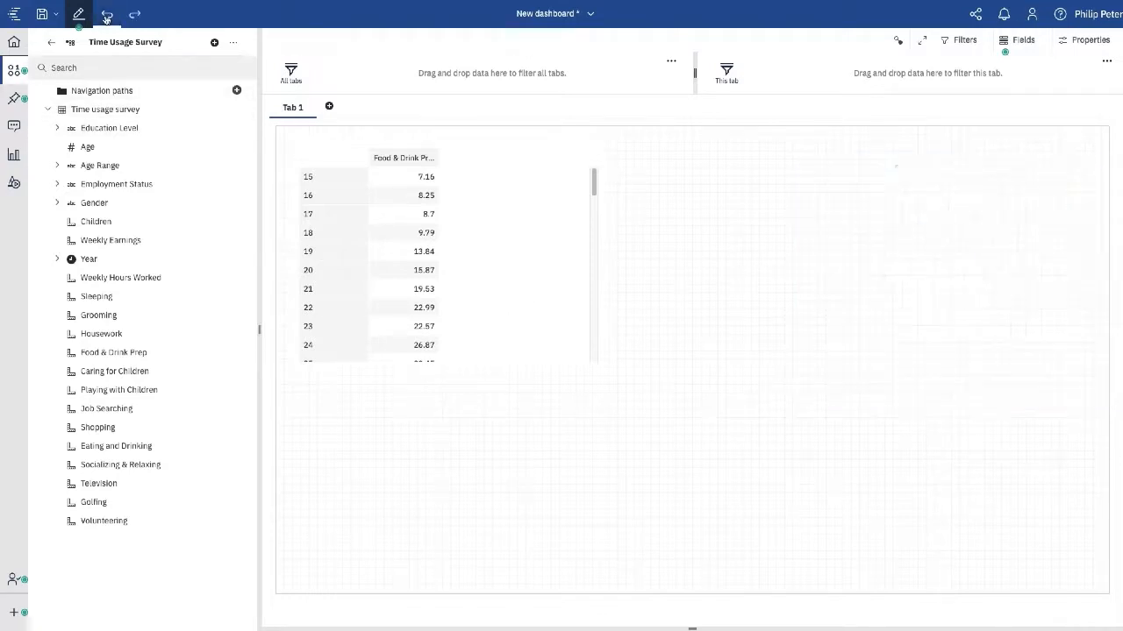
click(39, 14)
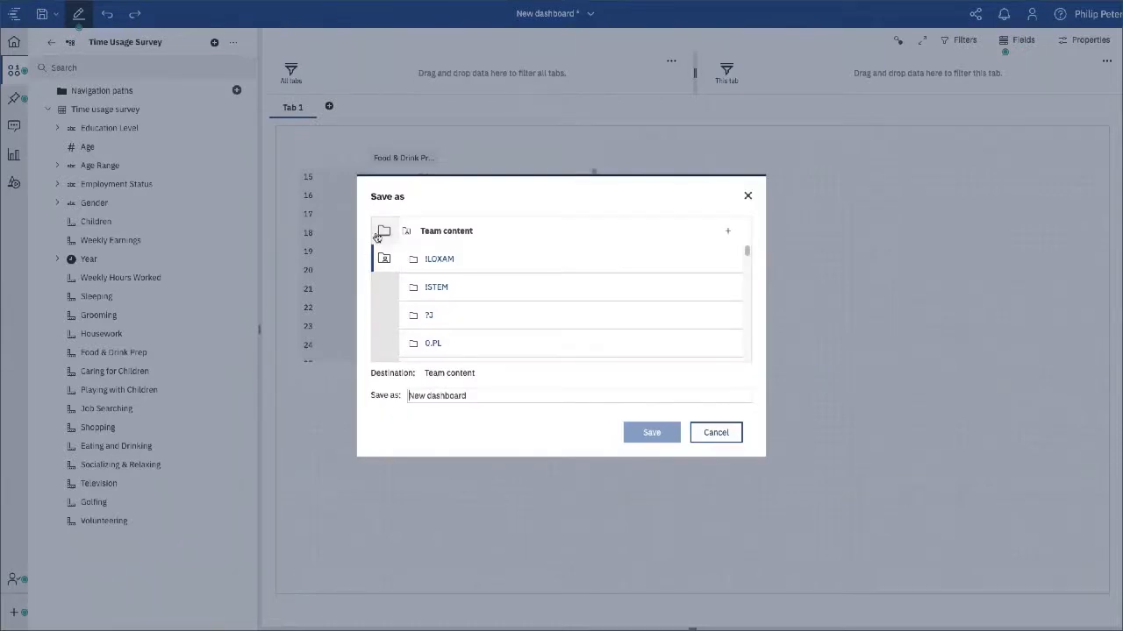
click(380, 233)
click(651, 434)
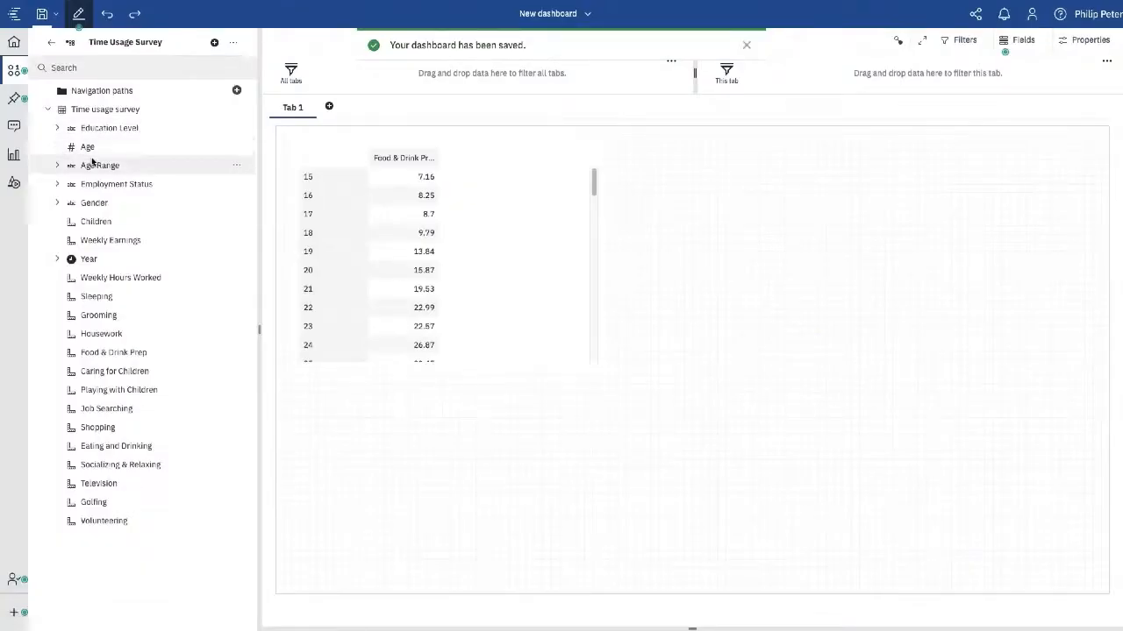
click(88, 146)
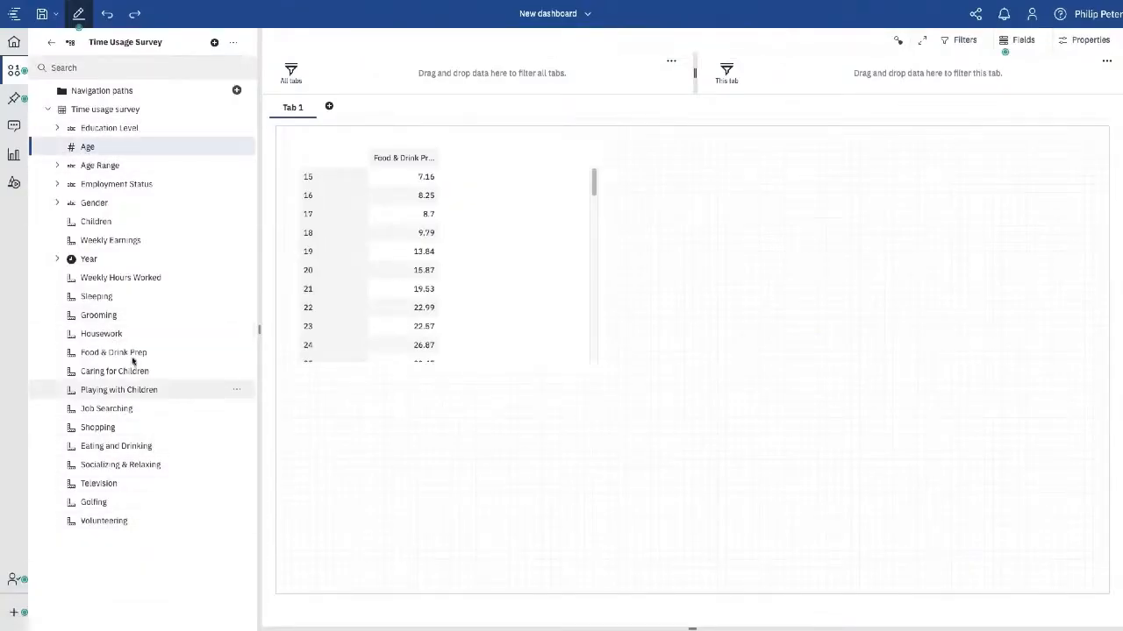
ctrl+click(102, 357)
- Drop Age with Food & Drink Prep onto the canvas, then add an Eating and Drinking by Age crosstab
drag(102, 357, 742, 238)
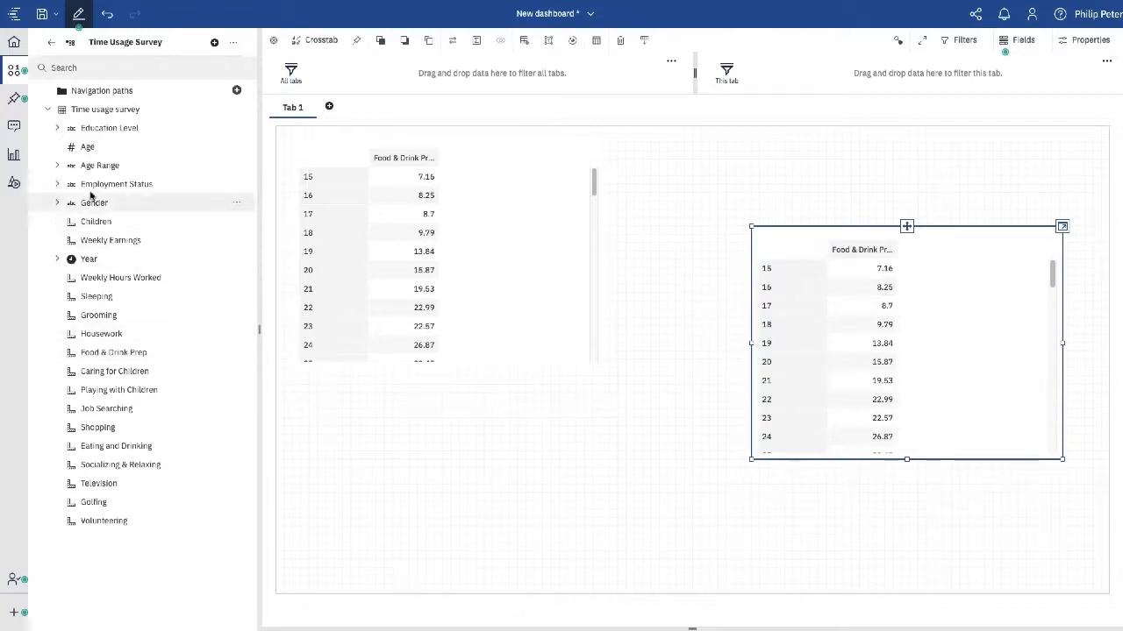
click(90, 151)
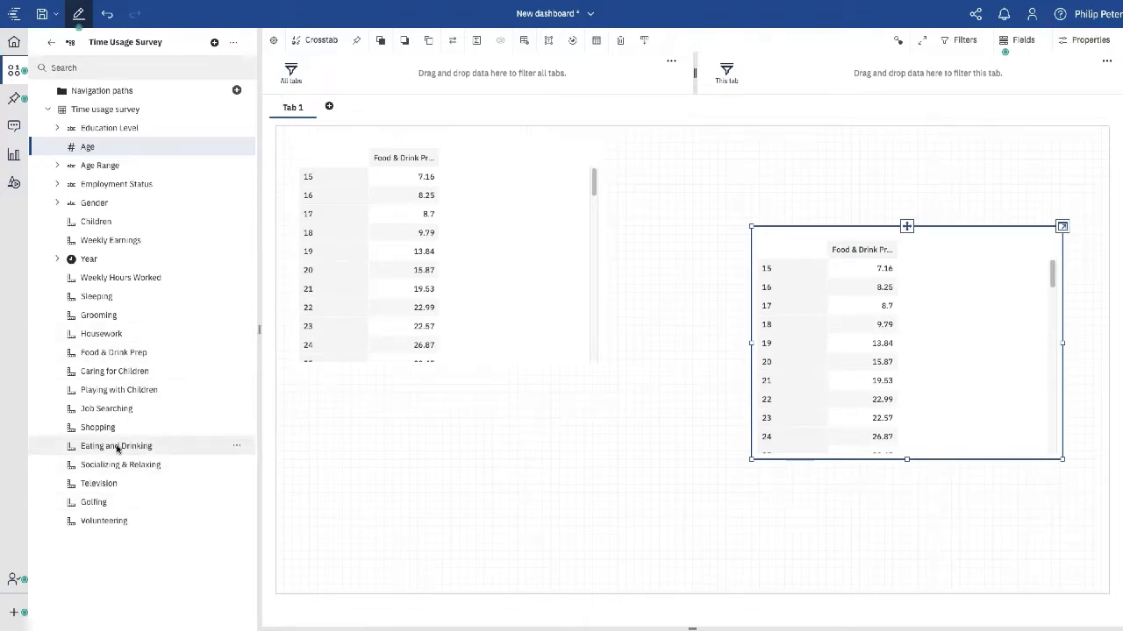
drag(116, 448, 436, 436)
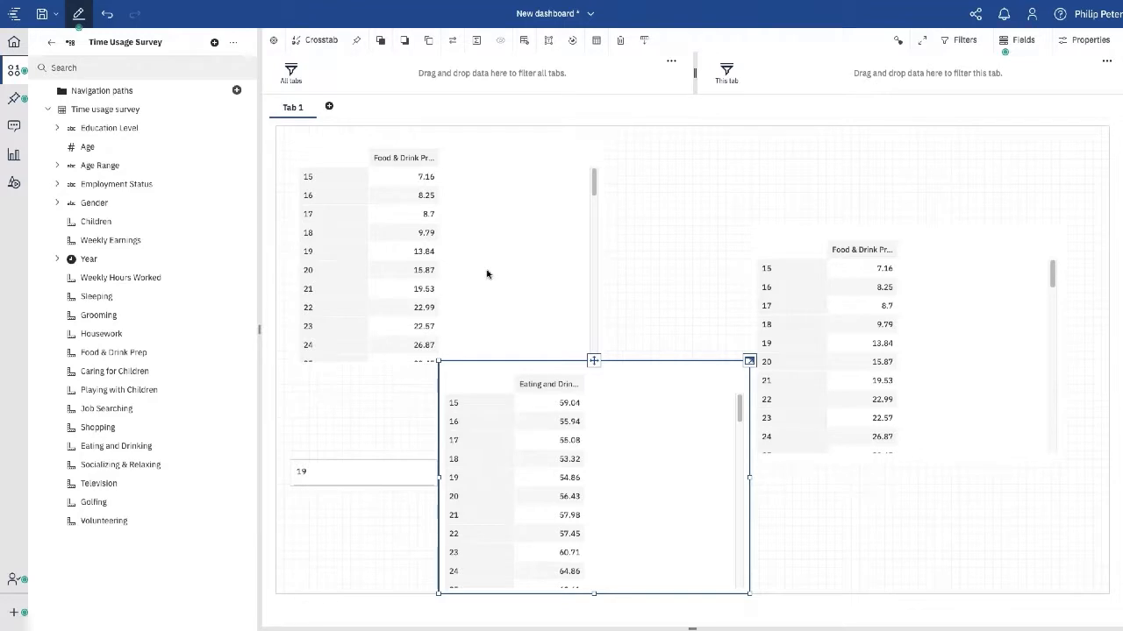
- Delete the stored usage data under My preferences > Personal > Advanced > AI learning, and confirm
click(1034, 16)
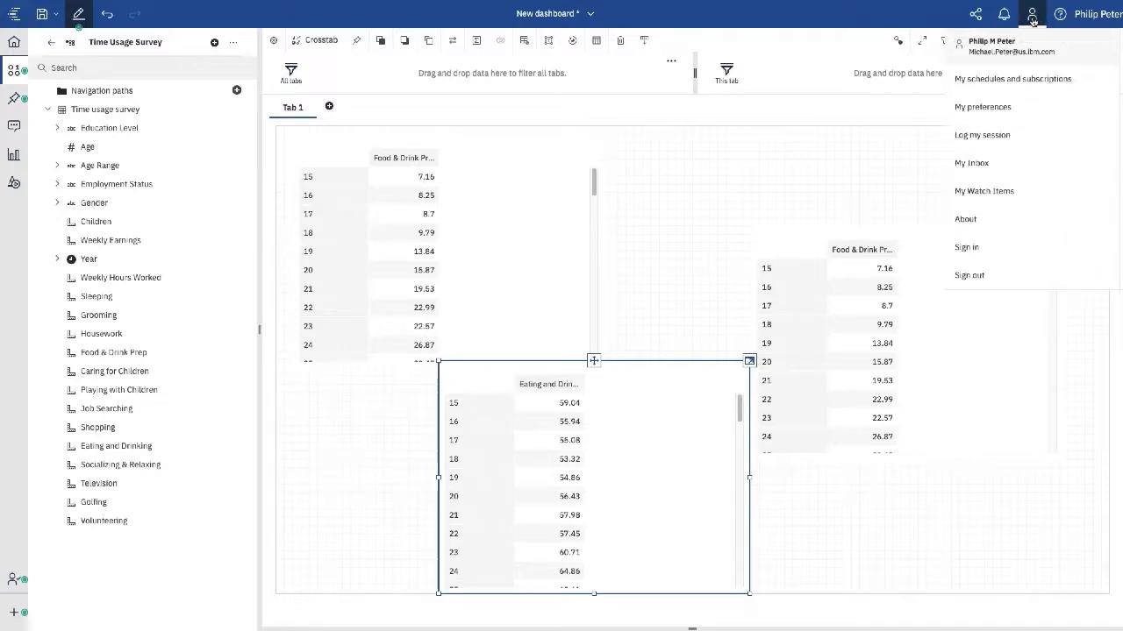
click(978, 108)
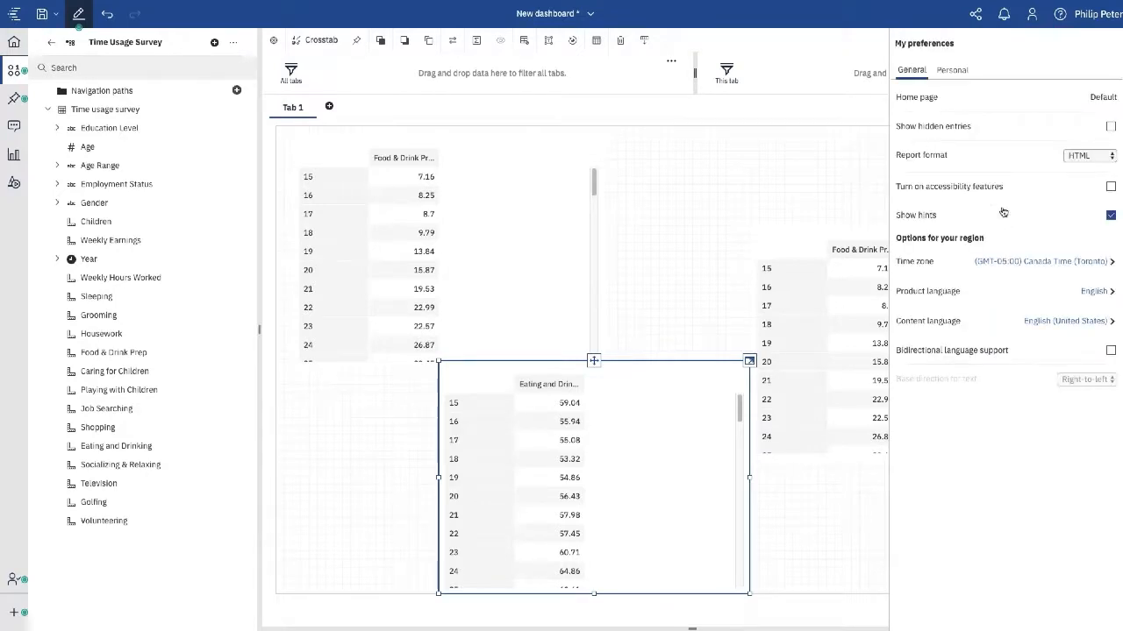
click(954, 71)
click(935, 155)
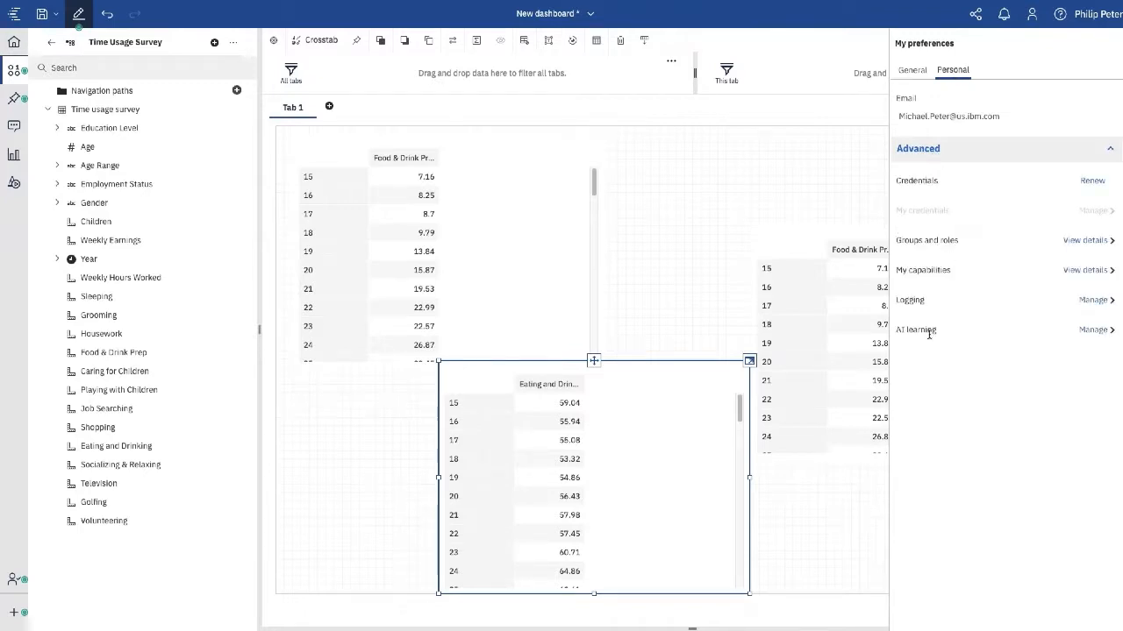
click(1096, 331)
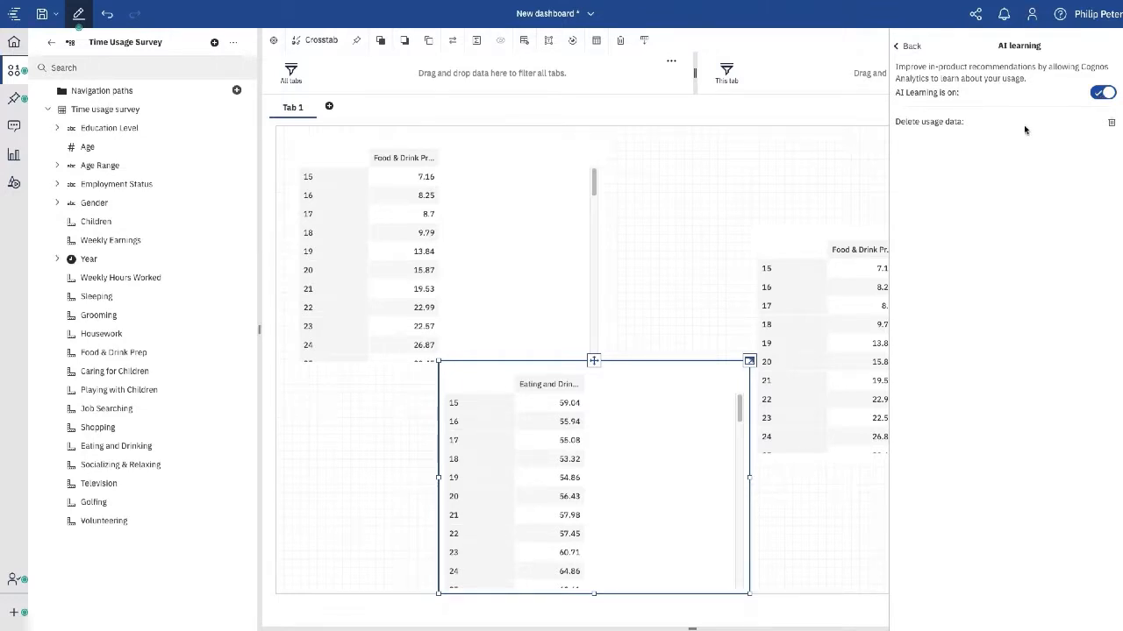
click(1112, 124)
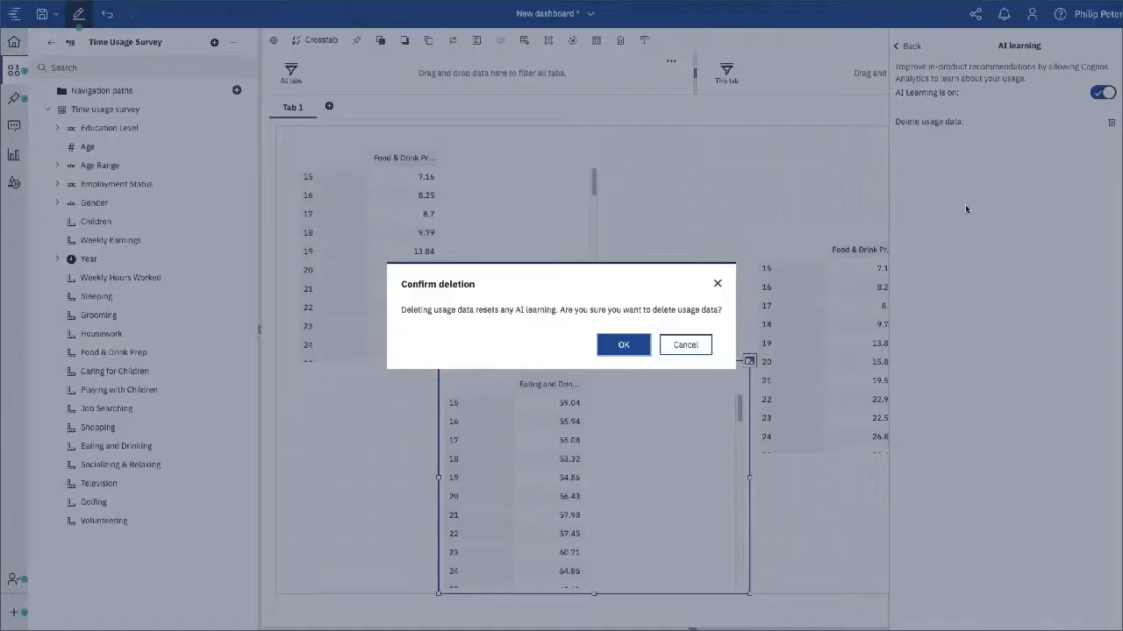
click(612, 346)
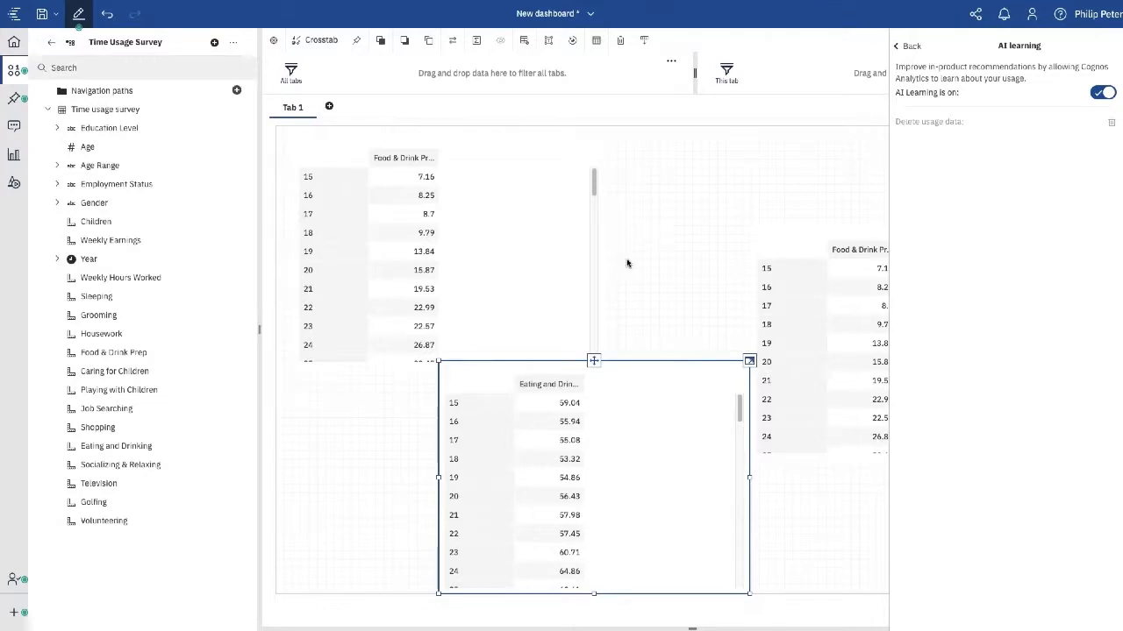
click(1031, 19)
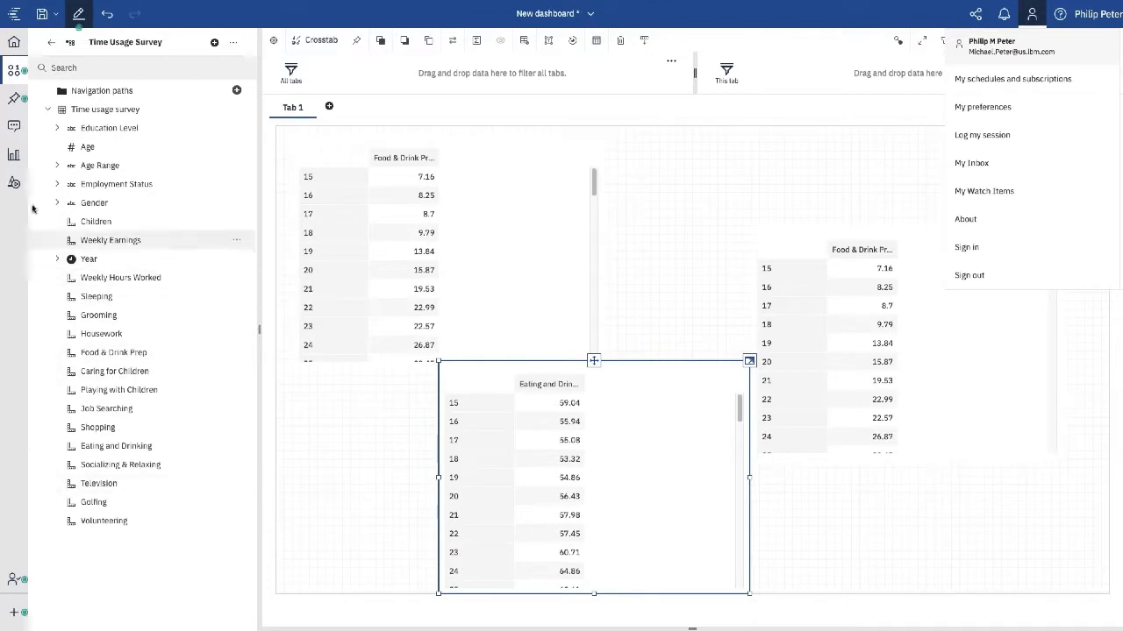
- Ask the Assistant 'create dashboard for average earnings for age > 30 and female'
click(12, 125)
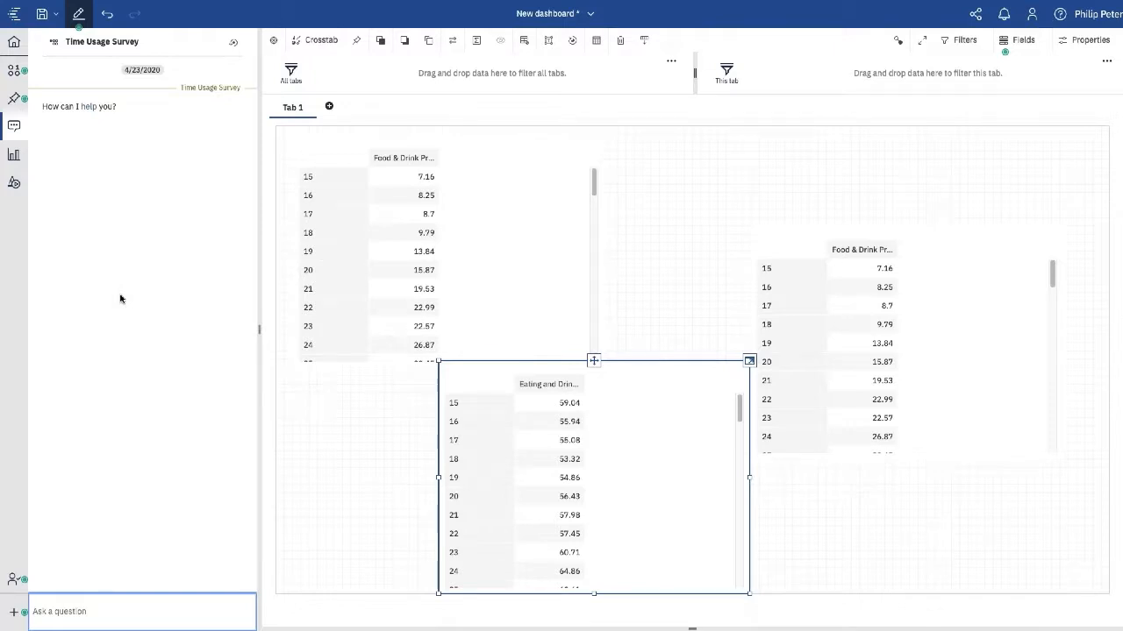
text(crewate)
key(BackSpace)
key(BackSpace)
key(BackSpace)
key(BackSpace)
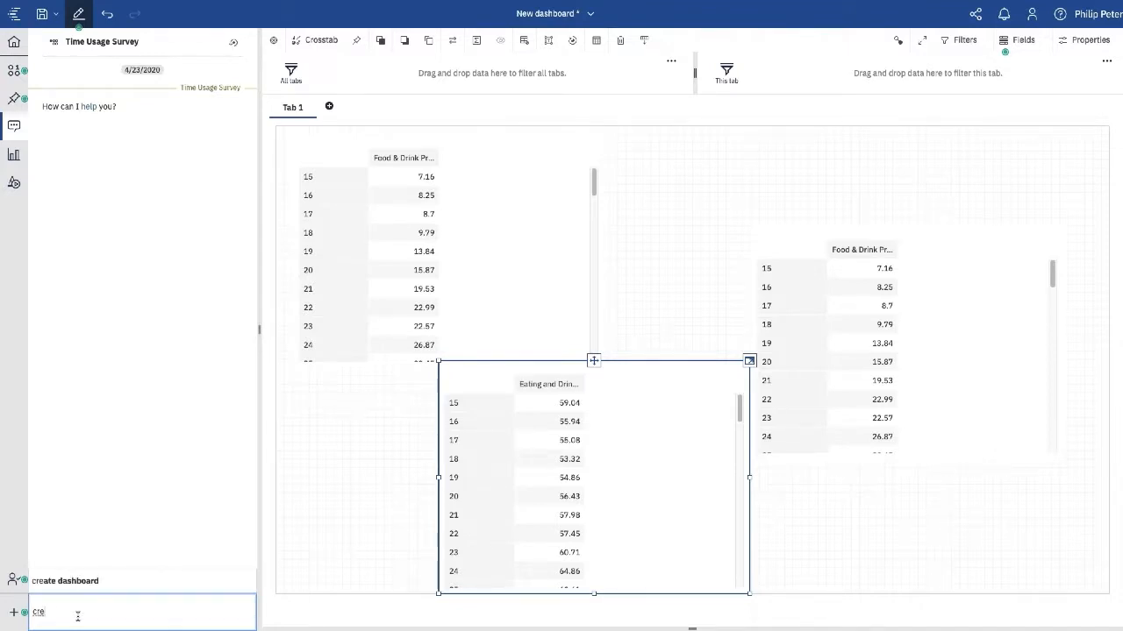
text(ate da)
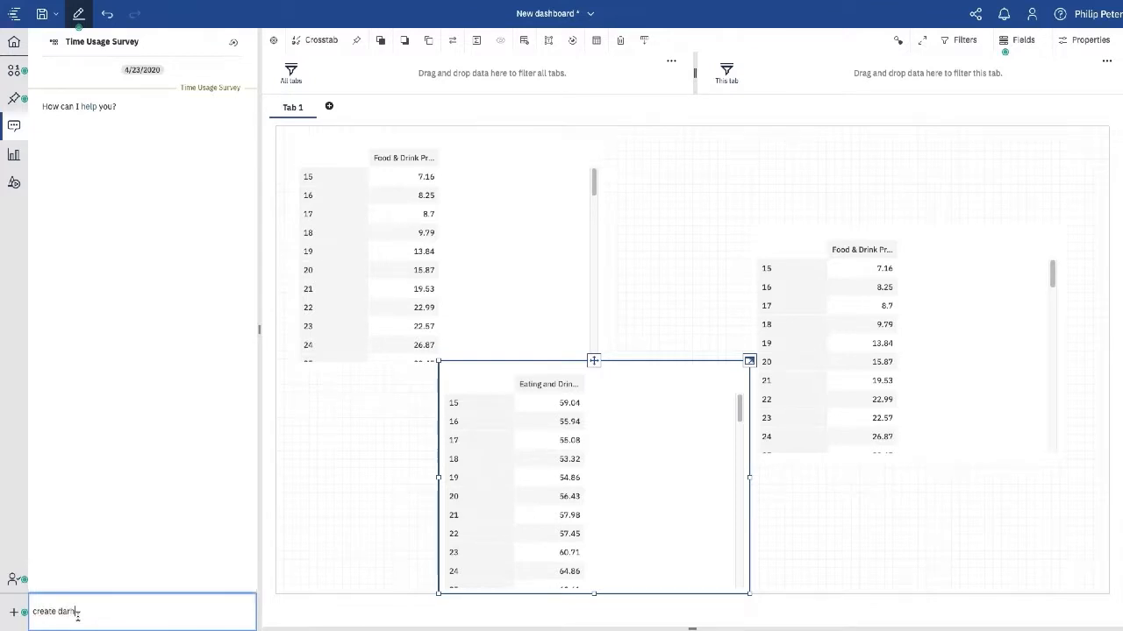
text(shabo)
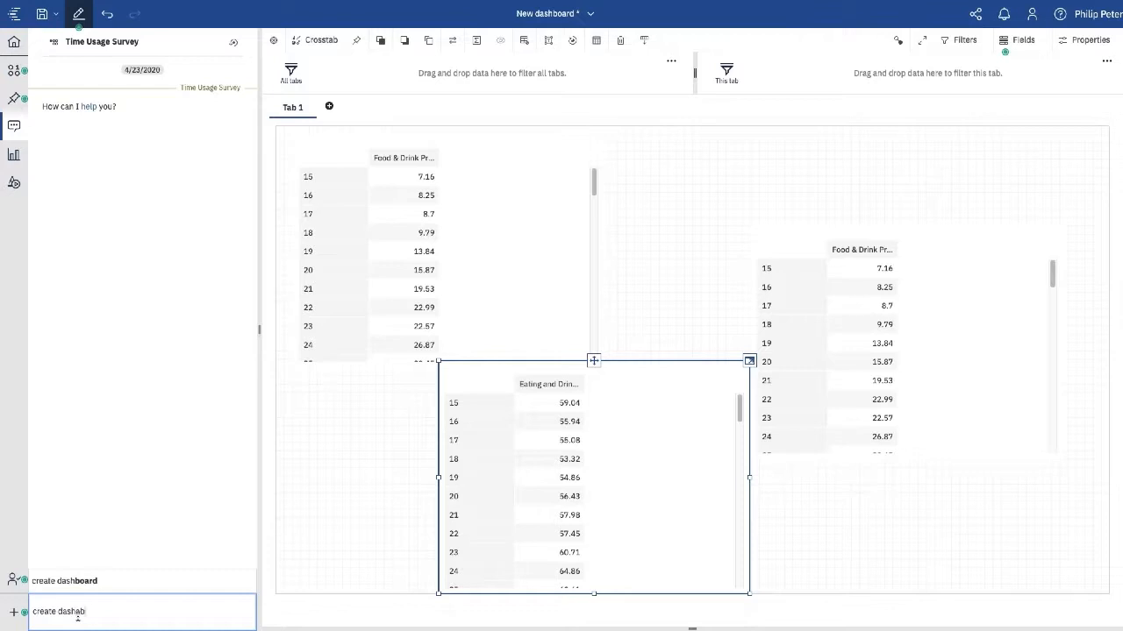
key(BackSpace)
key(BackSpace)
key(BackSpace)
key(BackSpace)
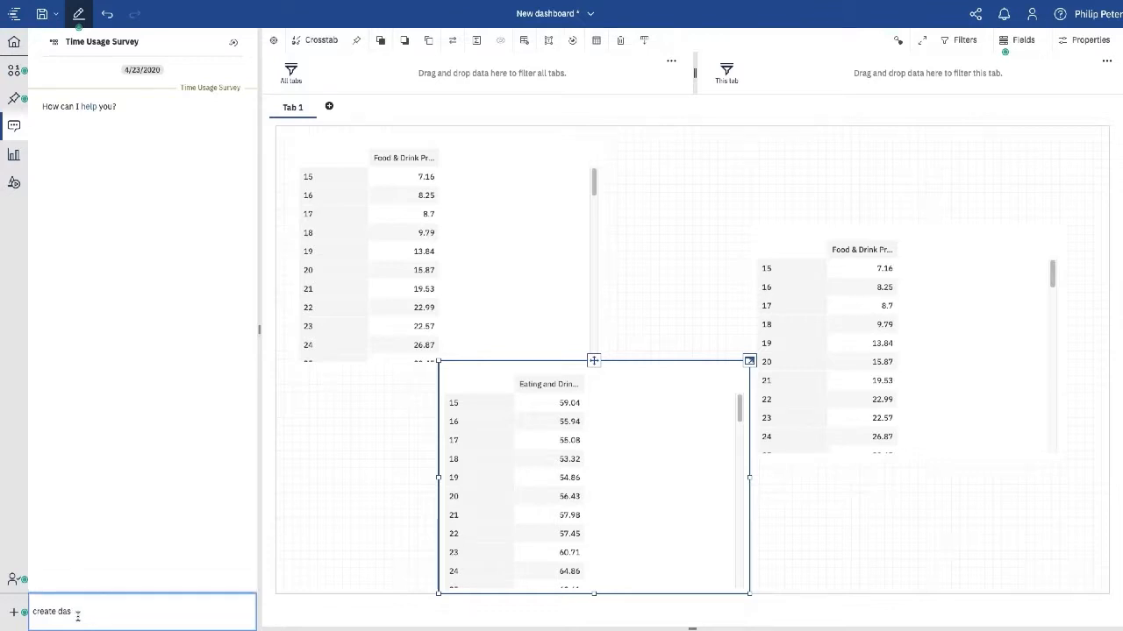
text(hboard)
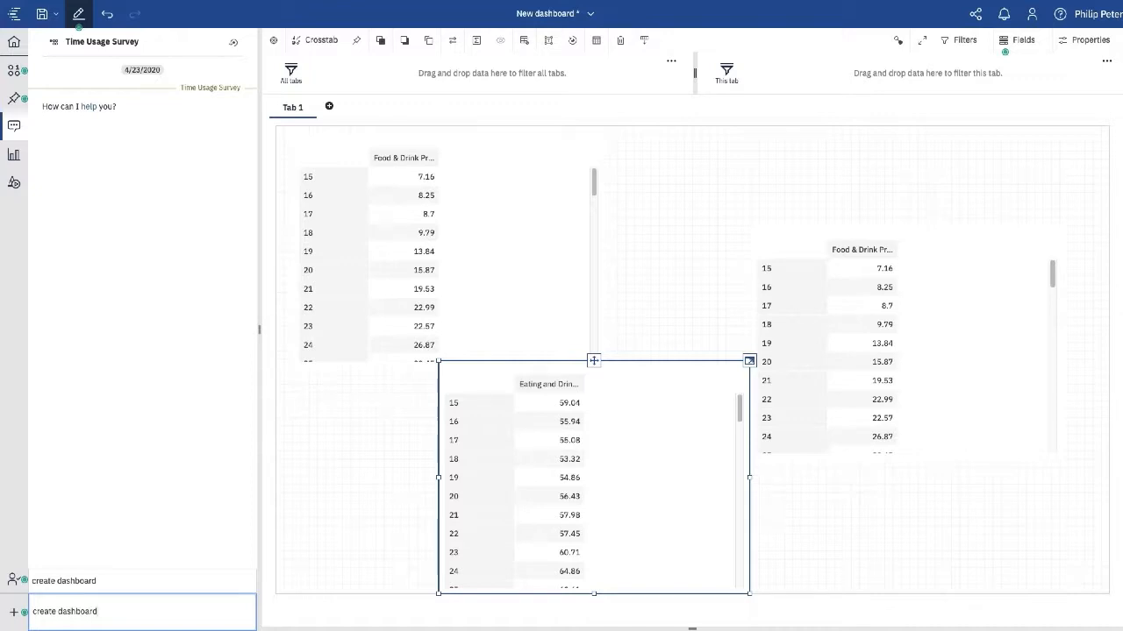
text(for)
text(ava)
text(rage)
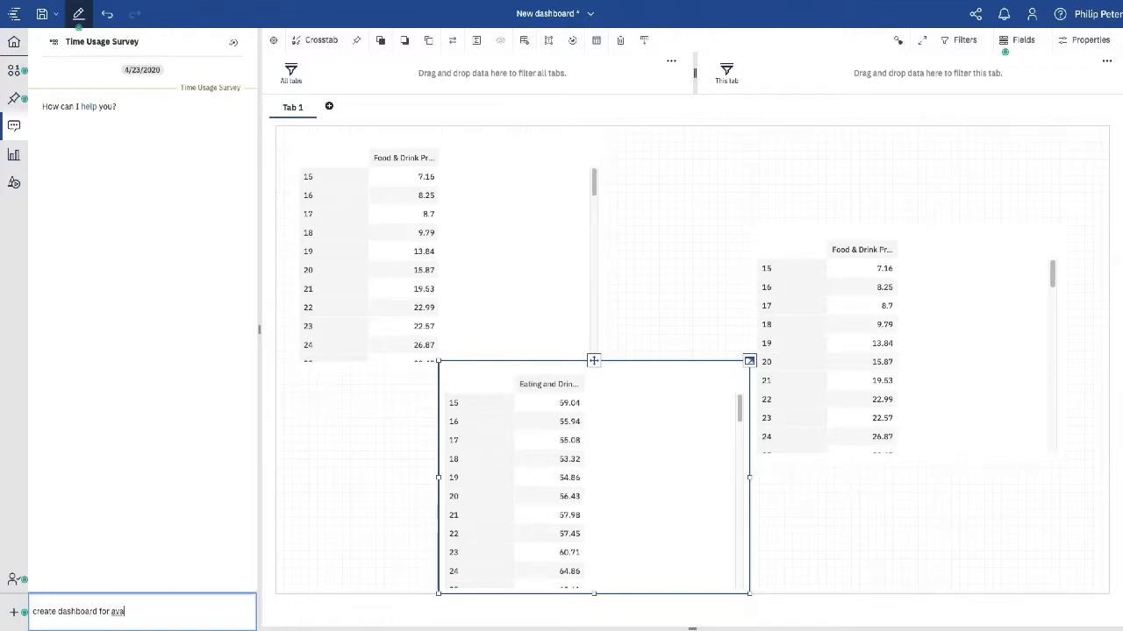
text( earnings for age)
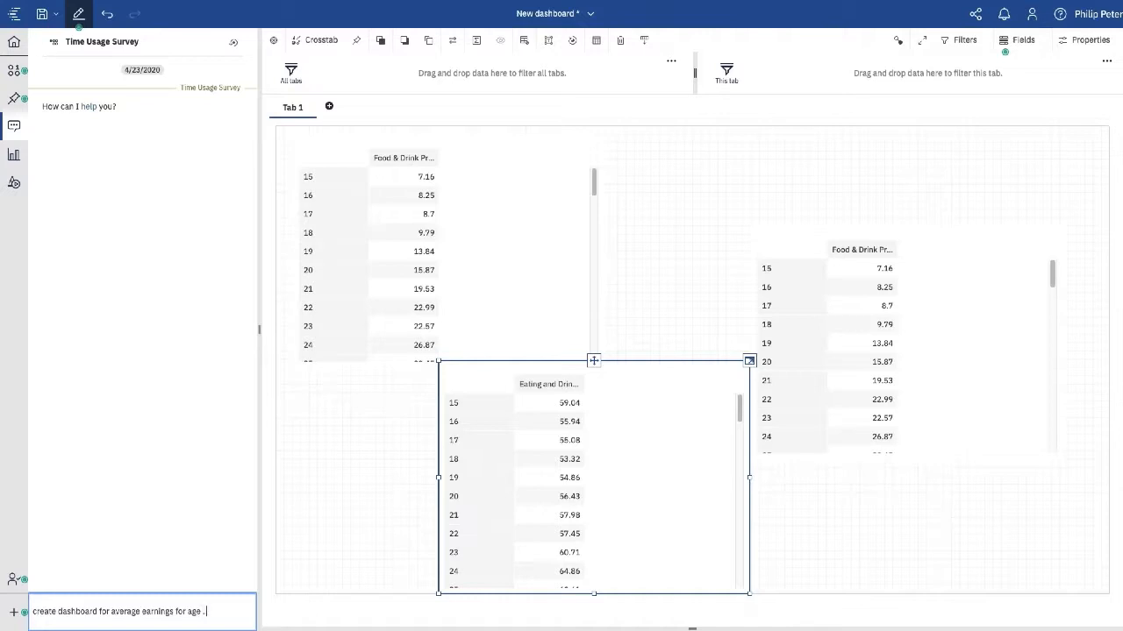
text( . 30)
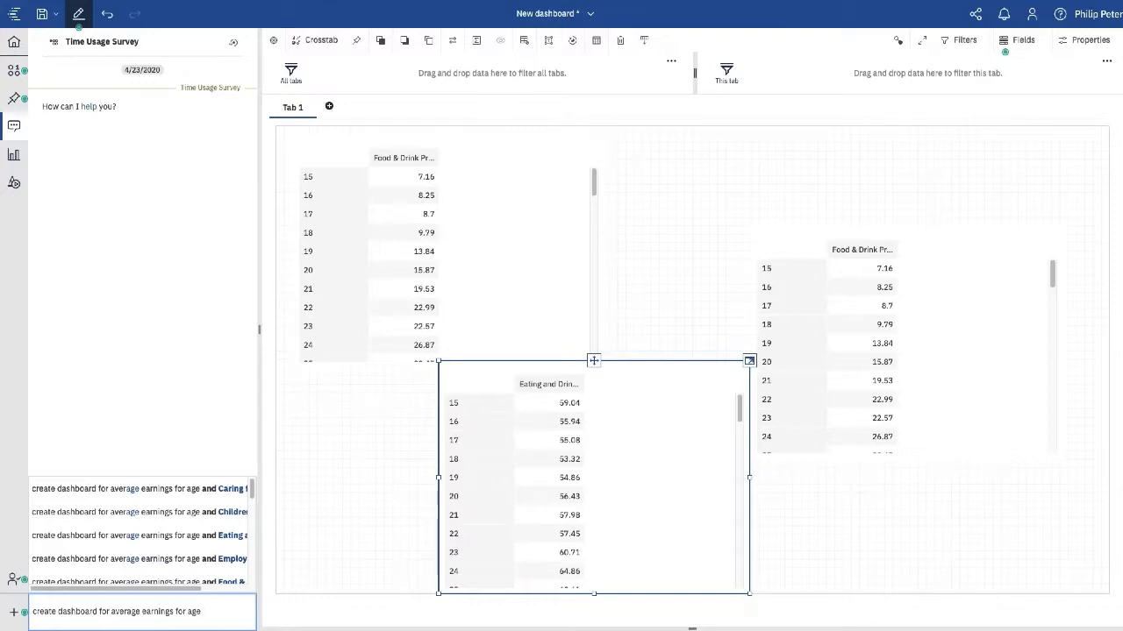
text( > 30)
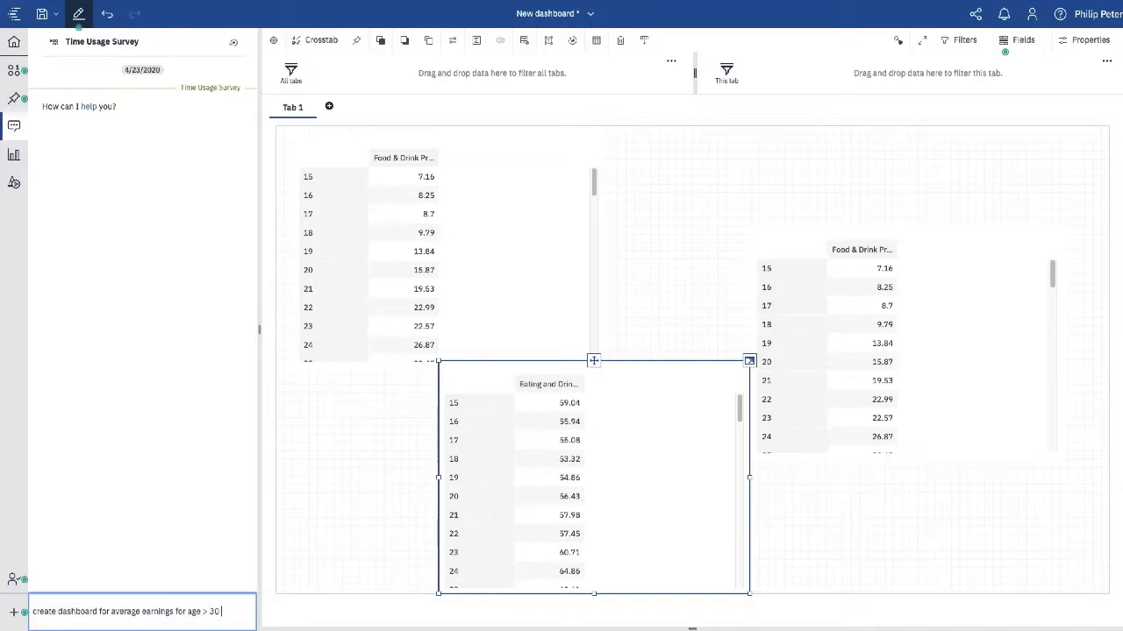
text( and female)
key(Return)
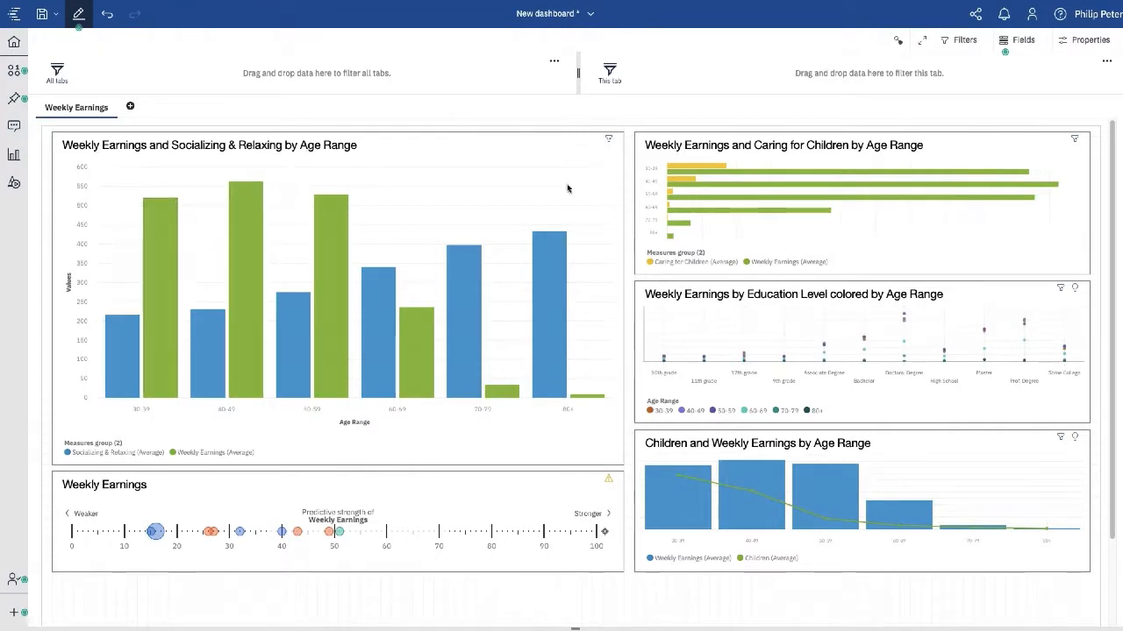
- Review the first chart's Age and Gender filters, then select its blue 80+ bar
click(610, 141)
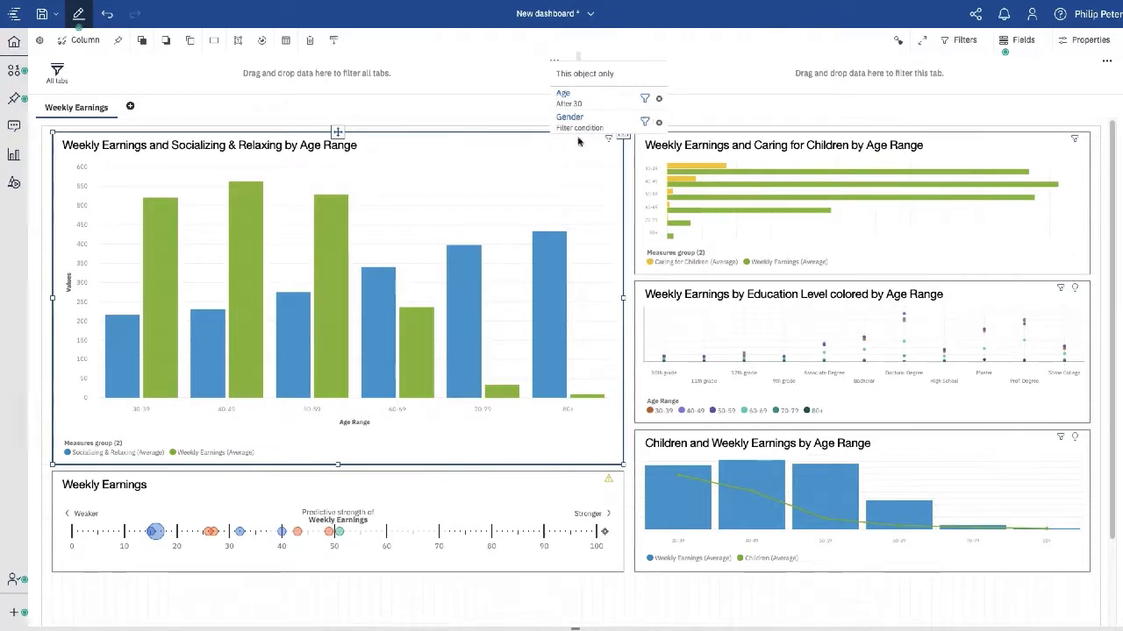
click(600, 232)
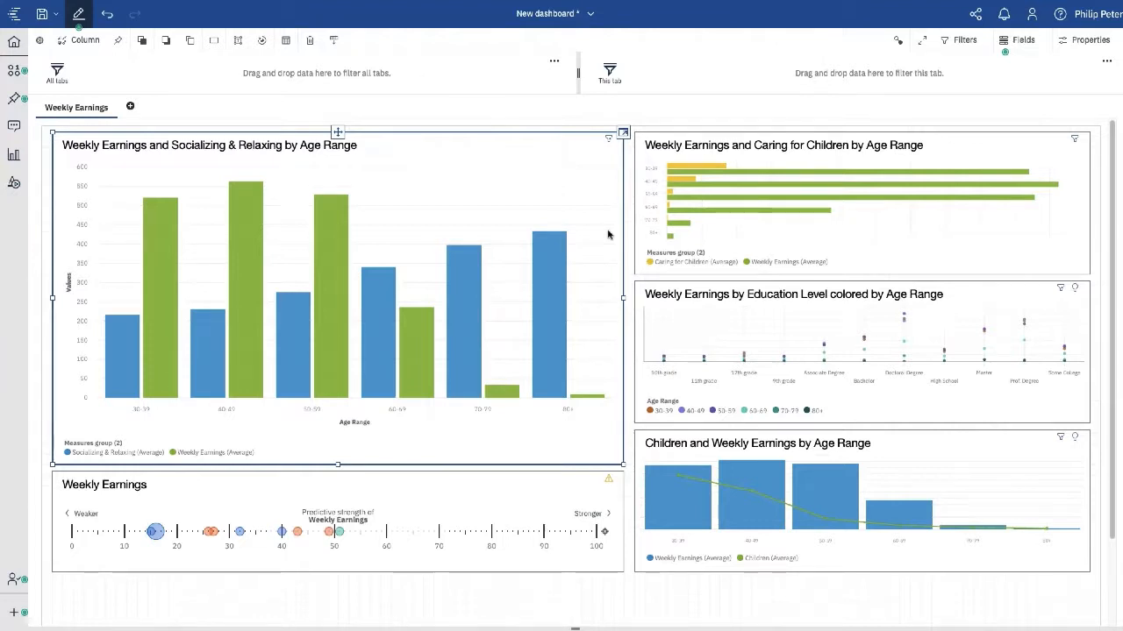
click(559, 278)
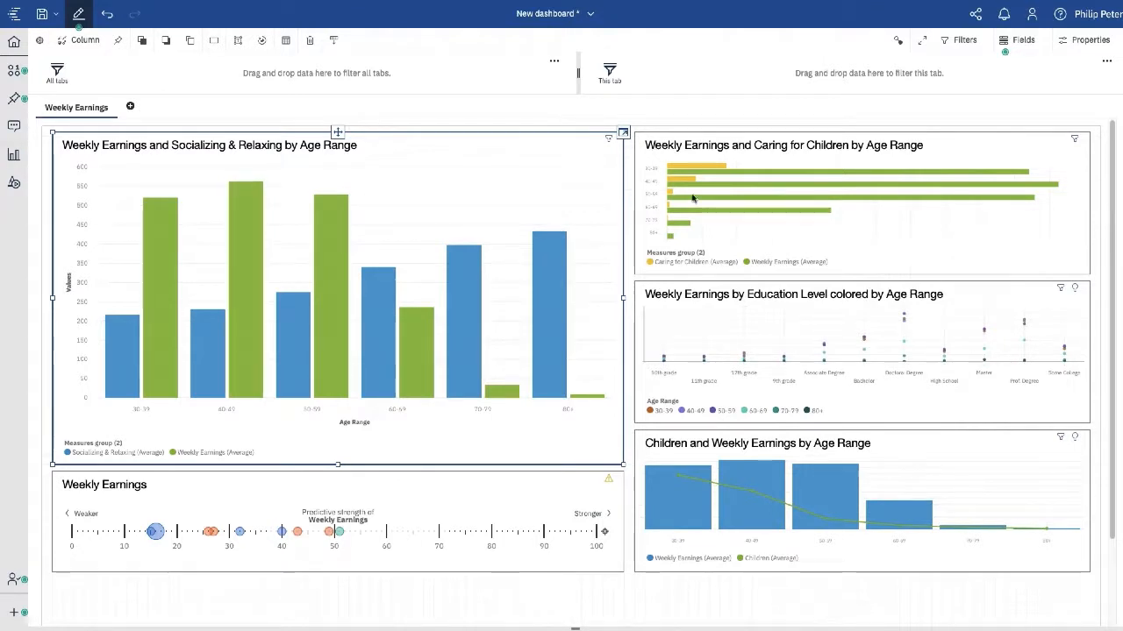
- From the Welcome page, create an exploration from Customer analysis with one empty Single card
click(554, 13)
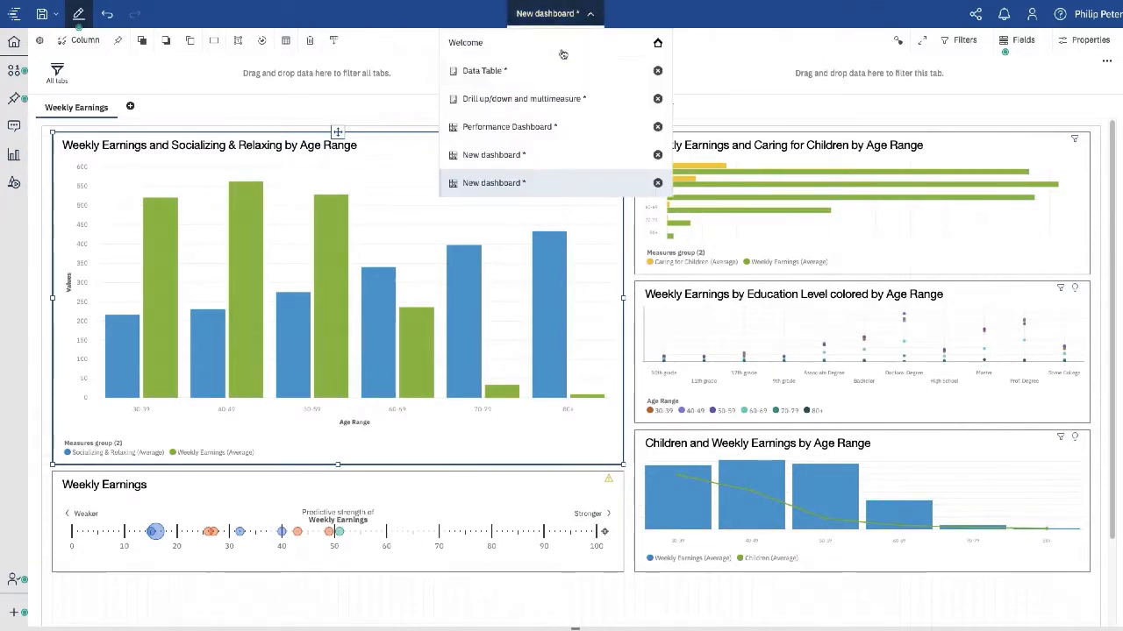
click(491, 46)
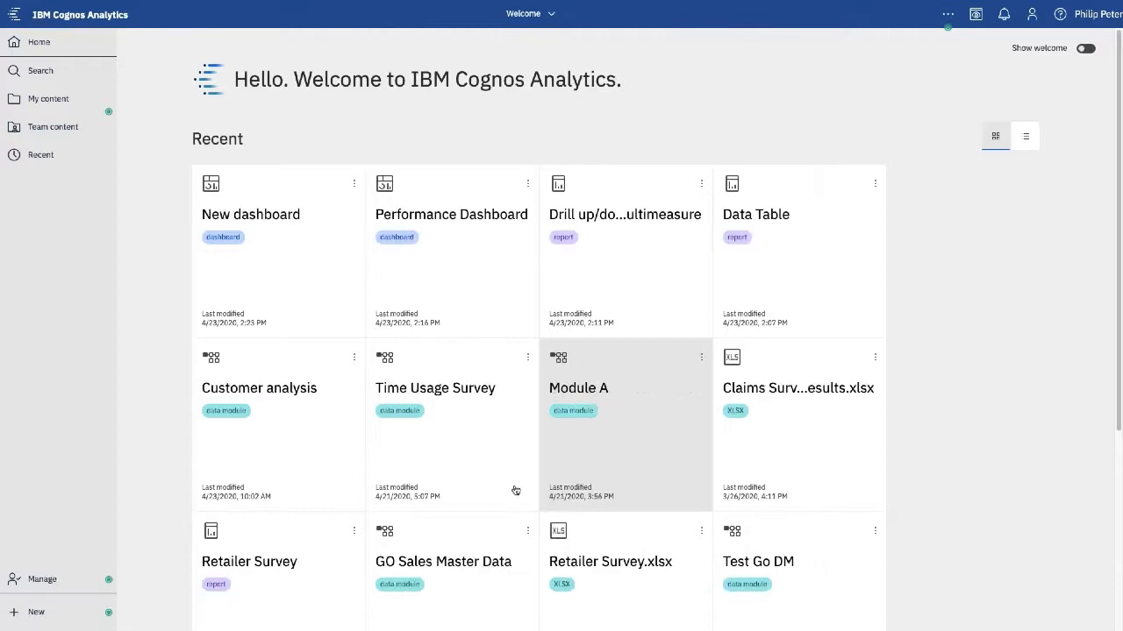
click(354, 358)
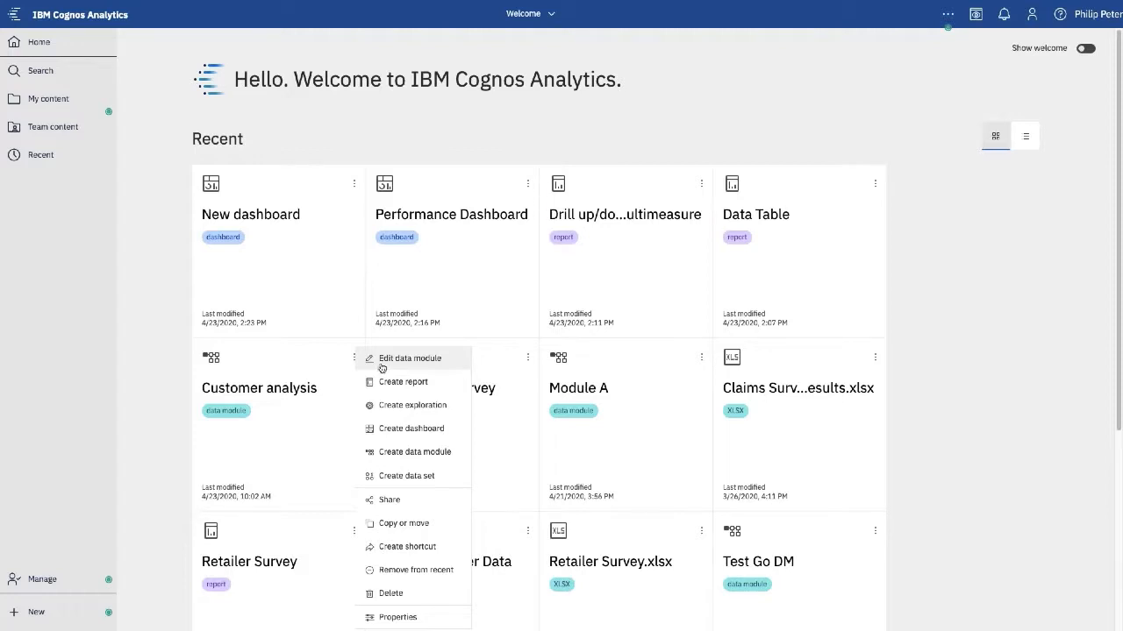
click(408, 405)
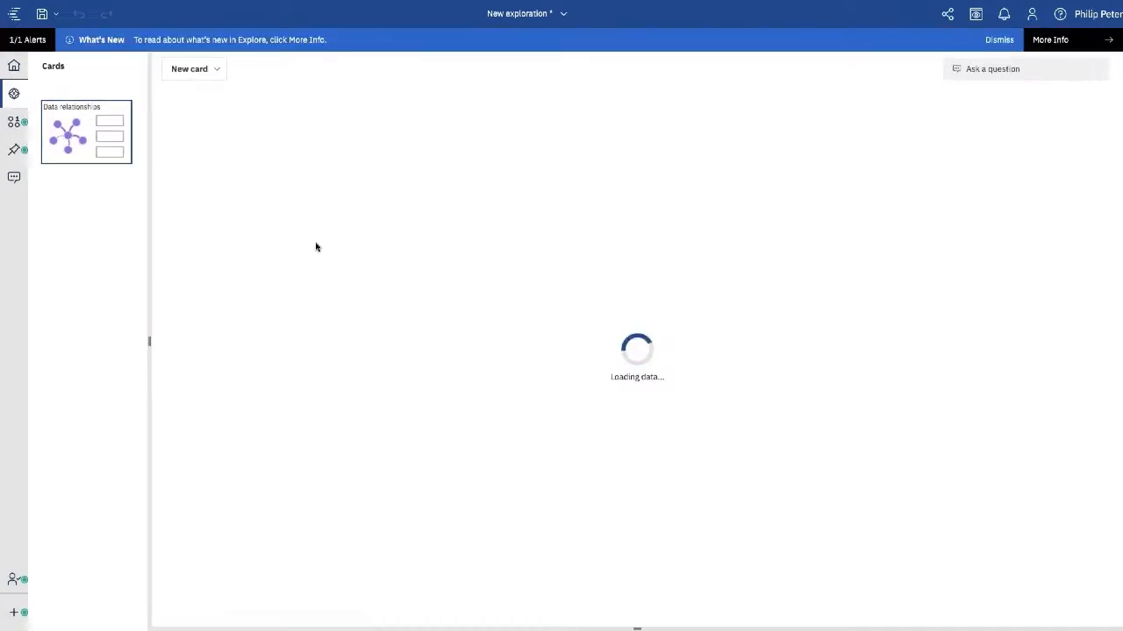
click(190, 74)
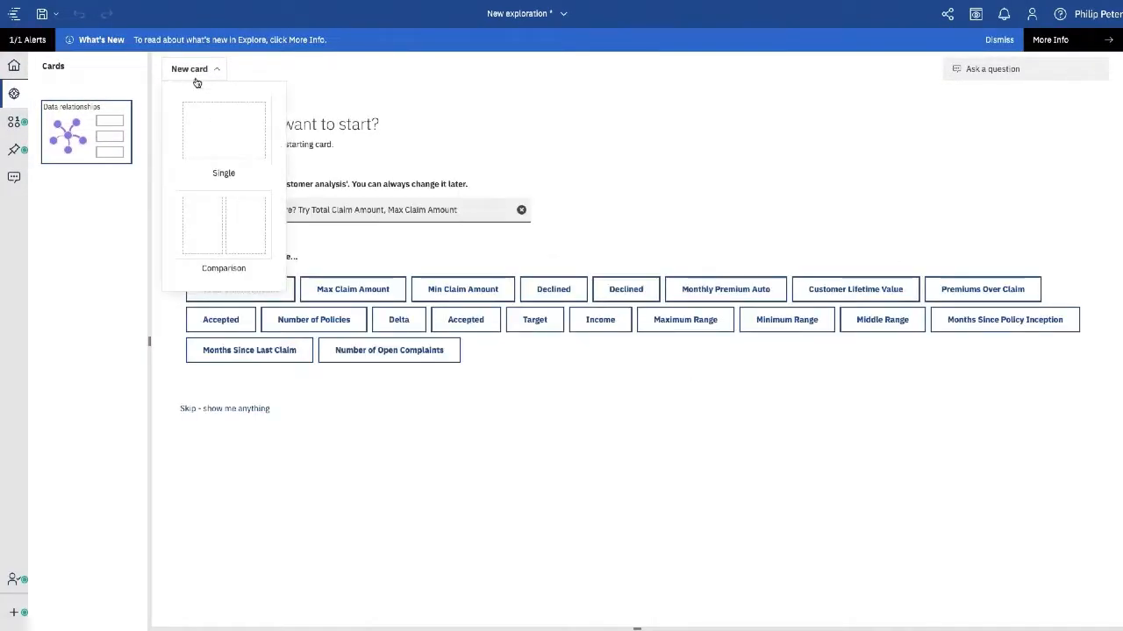
click(223, 131)
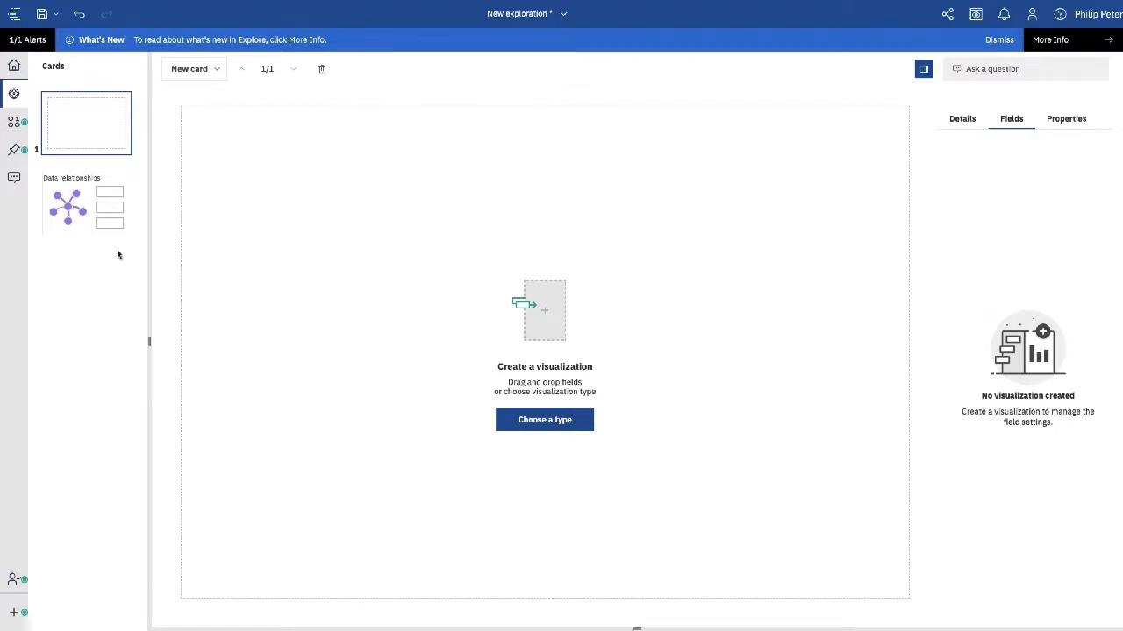
- Drag Customer Lifetime Value and Expiry Date from Customer Analysis onto the card as a line chart
click(14, 124)
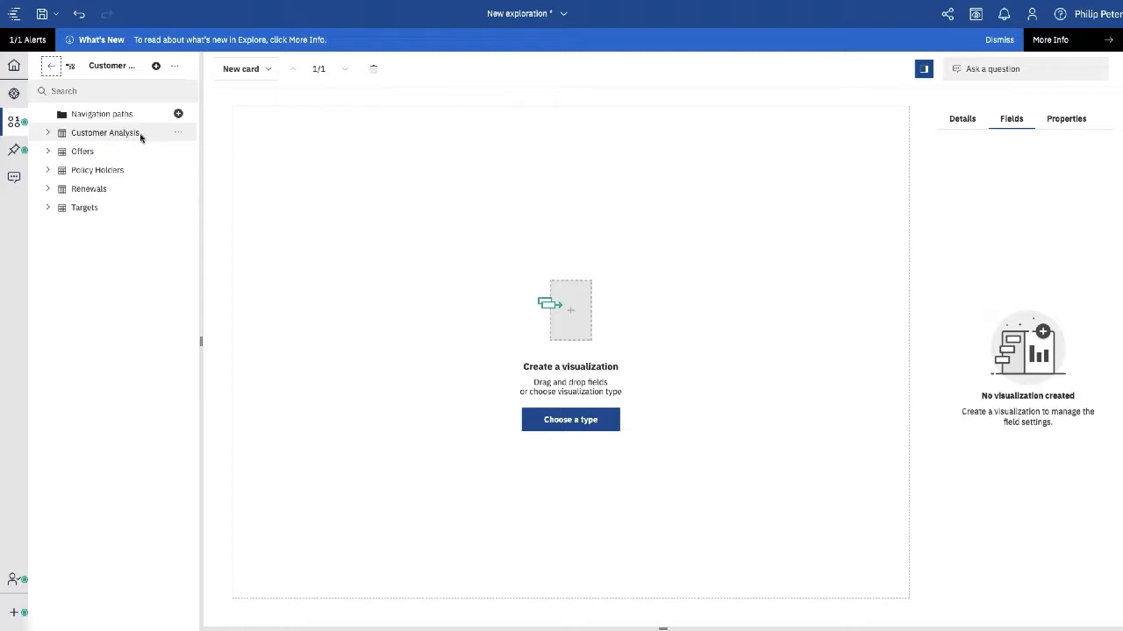
click(48, 133)
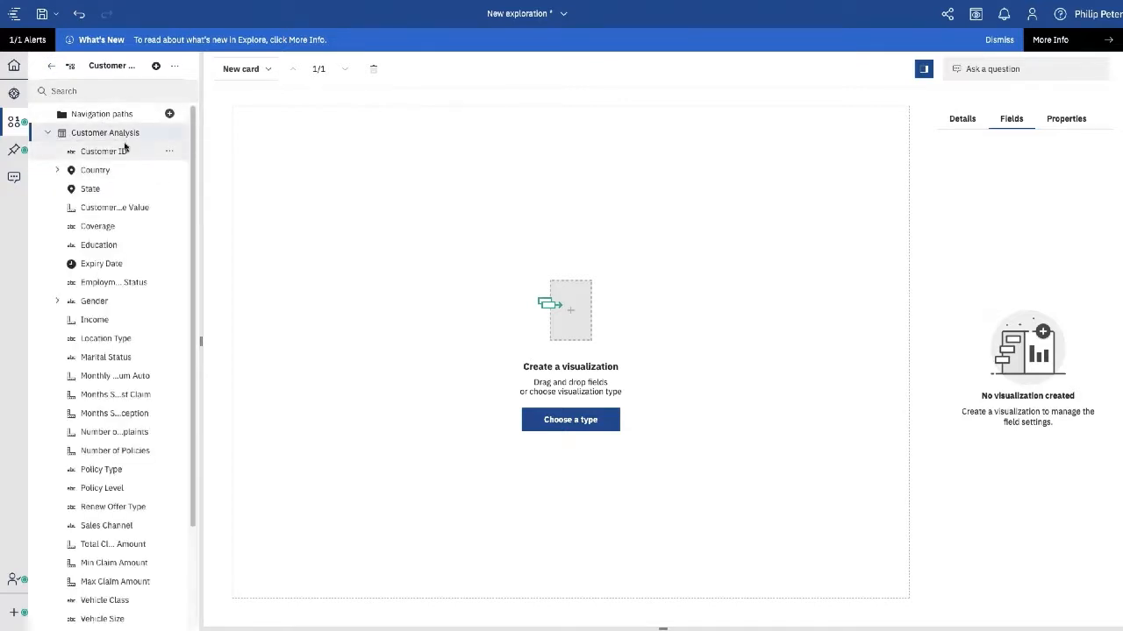
click(105, 208)
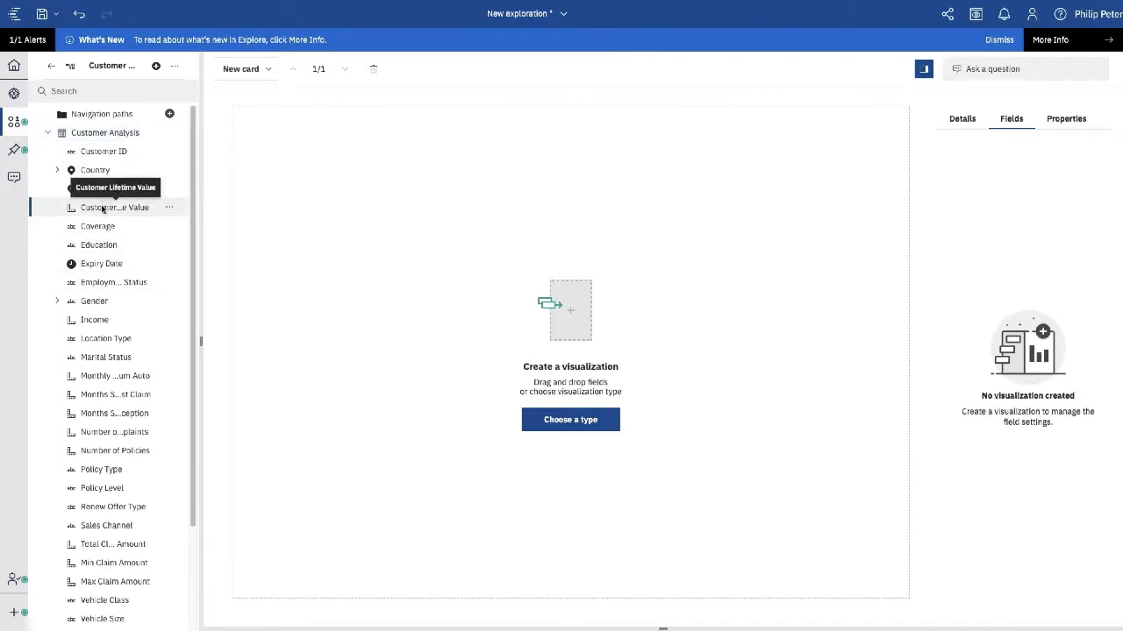
ctrl+click(104, 267)
drag(105, 266, 538, 300)
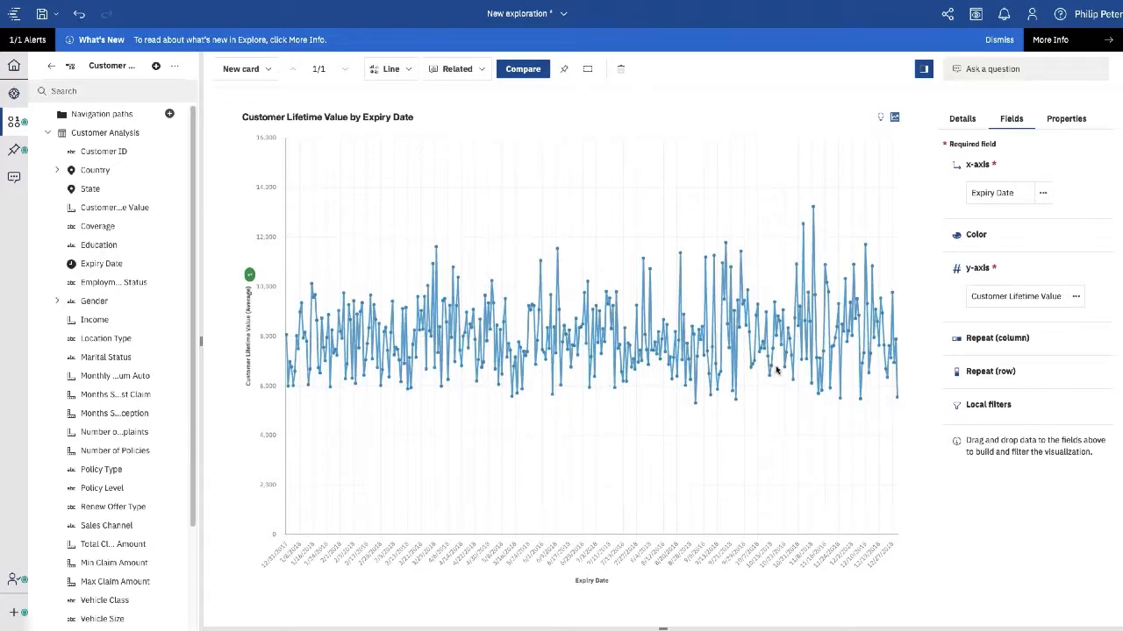
- Show the chart's Details insights and highlight the strong upward trend insight
click(968, 130)
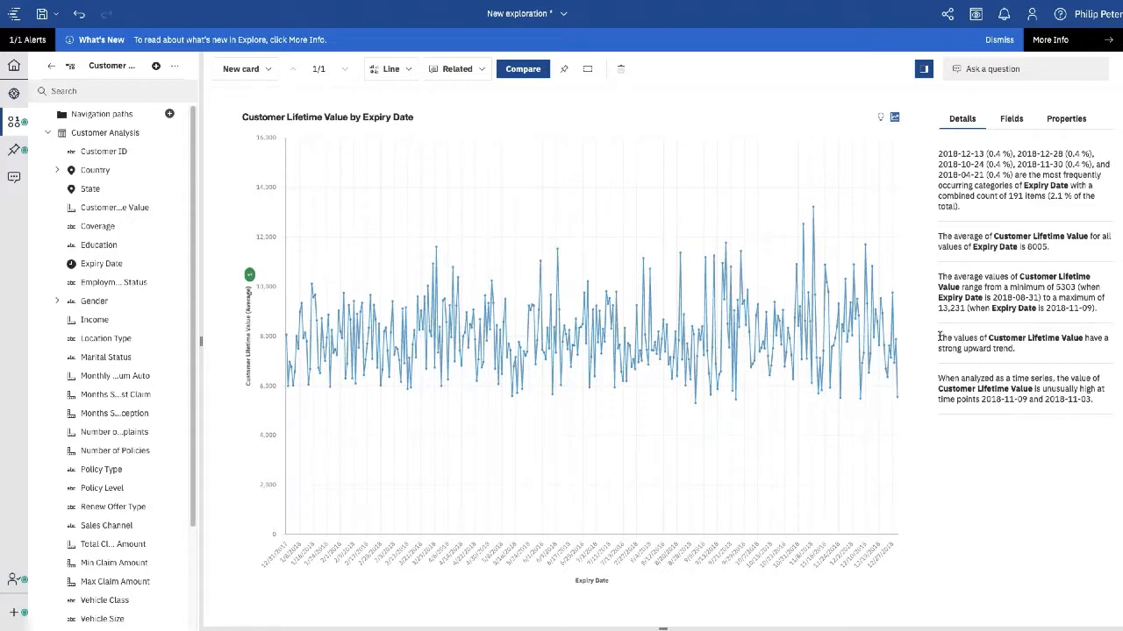
drag(939, 338, 1113, 355)
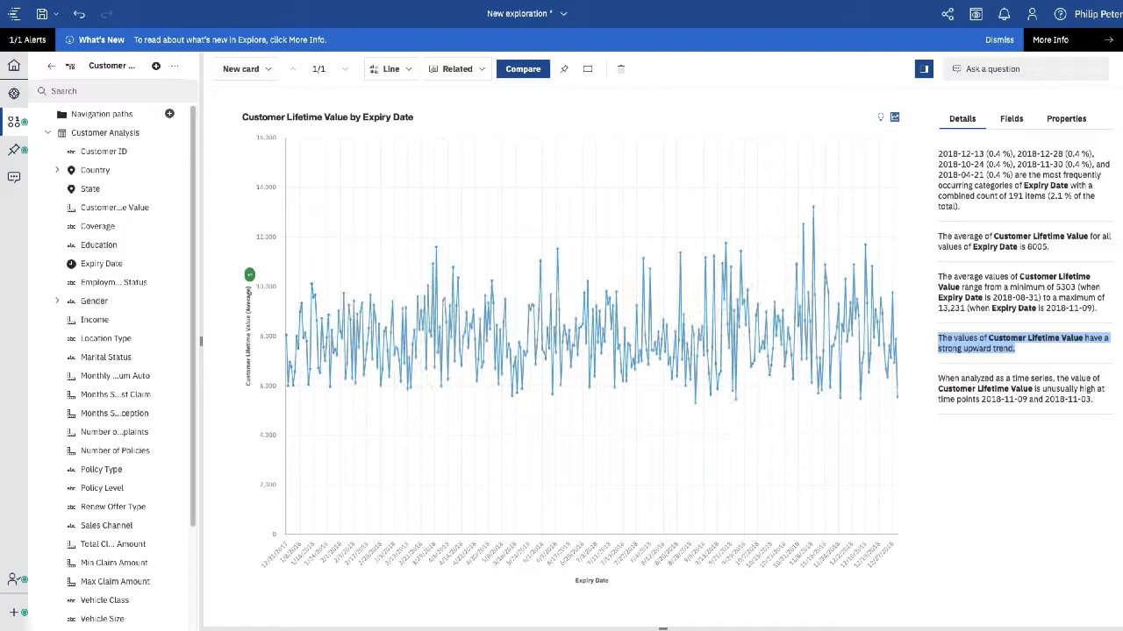
mouse_move(878, 321)
- Return to the Welcome home page from the open-items list
click(564, 15)
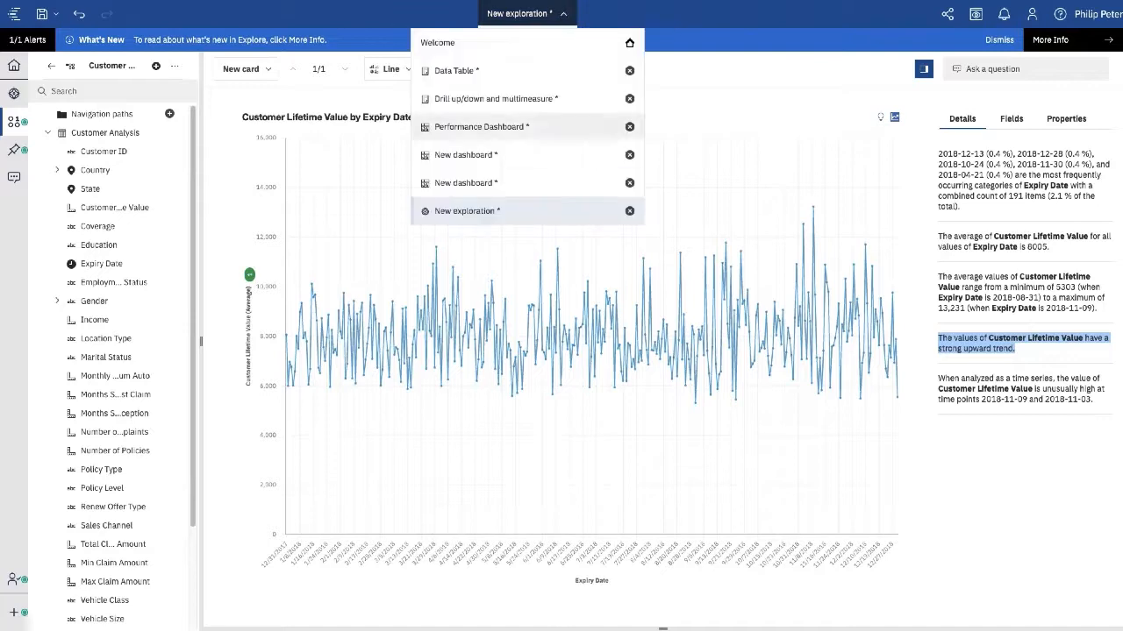
click(449, 44)
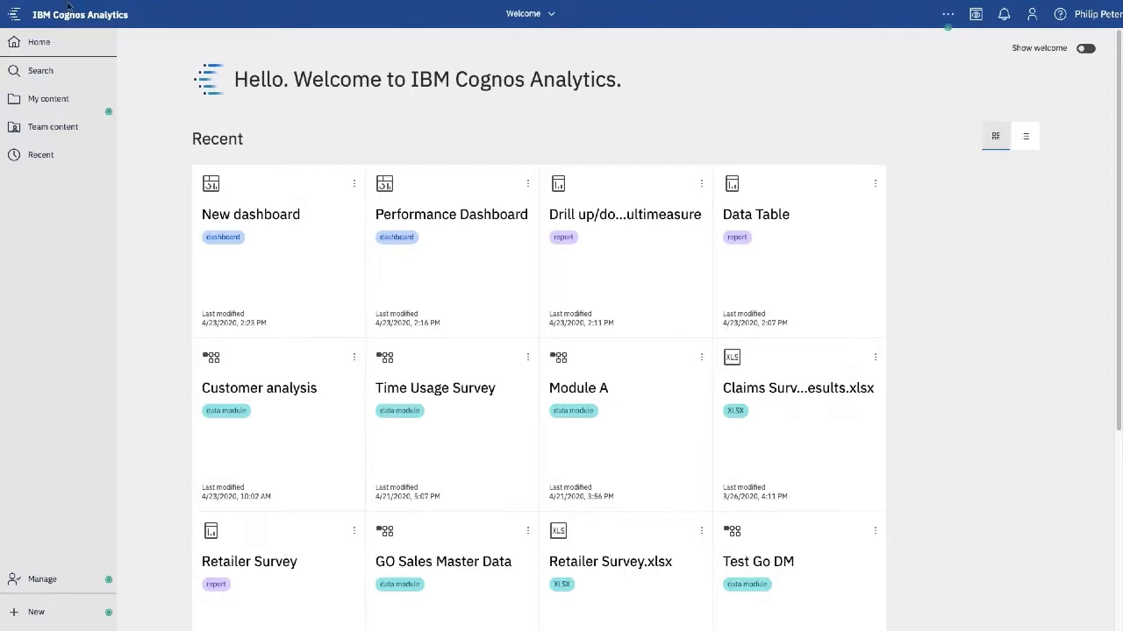
mouse_move(68, 3)
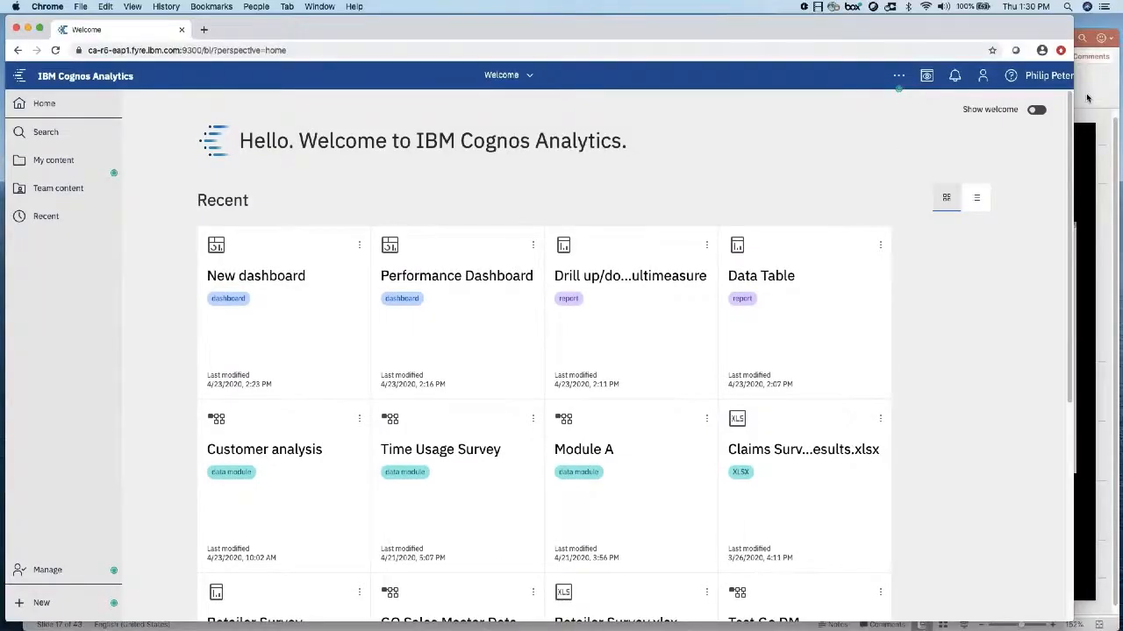
- Switch to PowerPoint and present slide 17, Crosstab: Expand/Collapse Members (OLAP only), full screen
key(super+Tab)
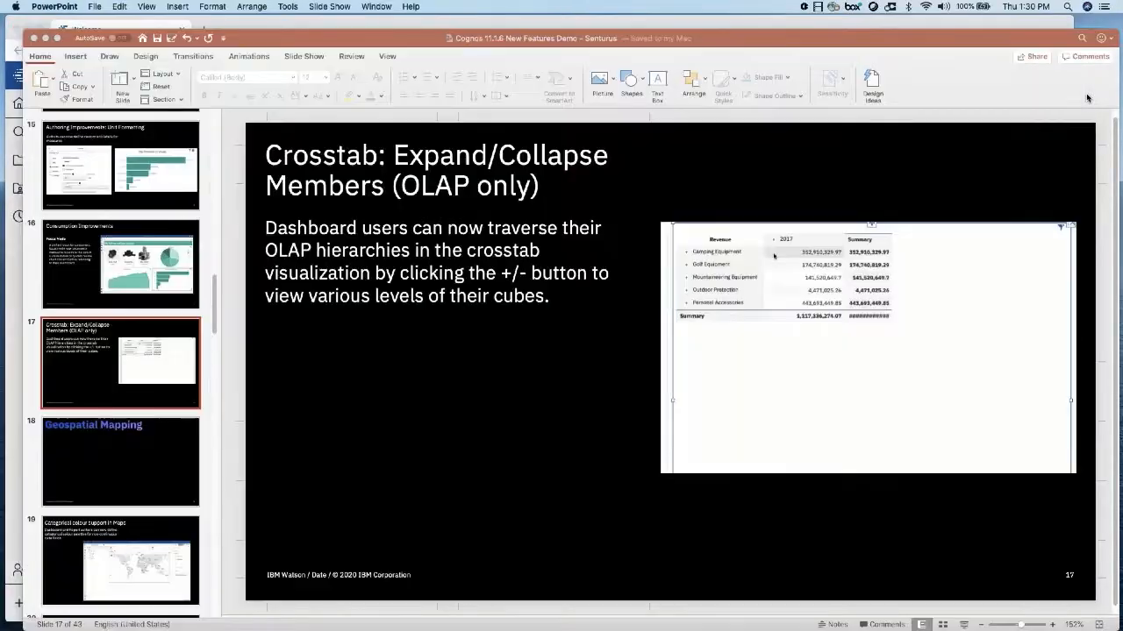
click(158, 325)
drag(280, 36, 261, 11)
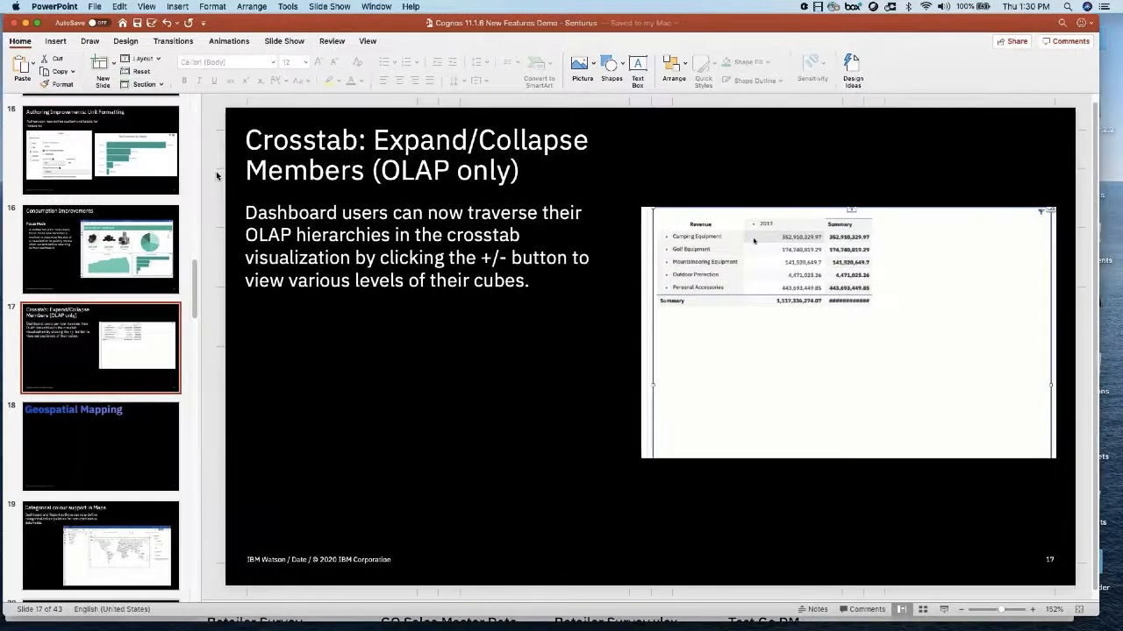
click(945, 617)
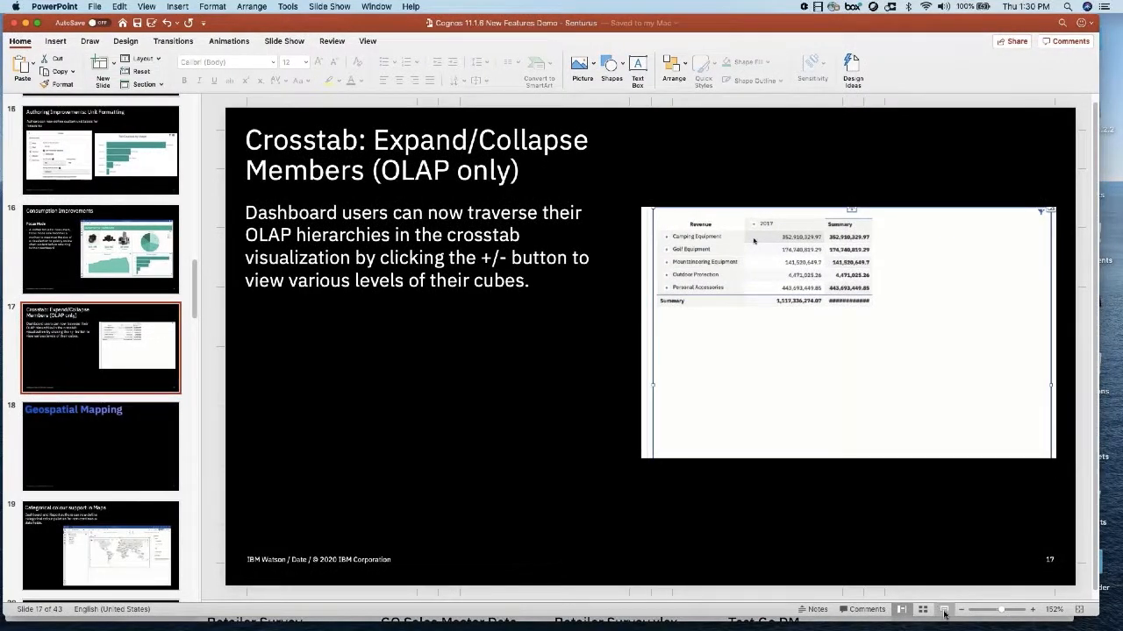
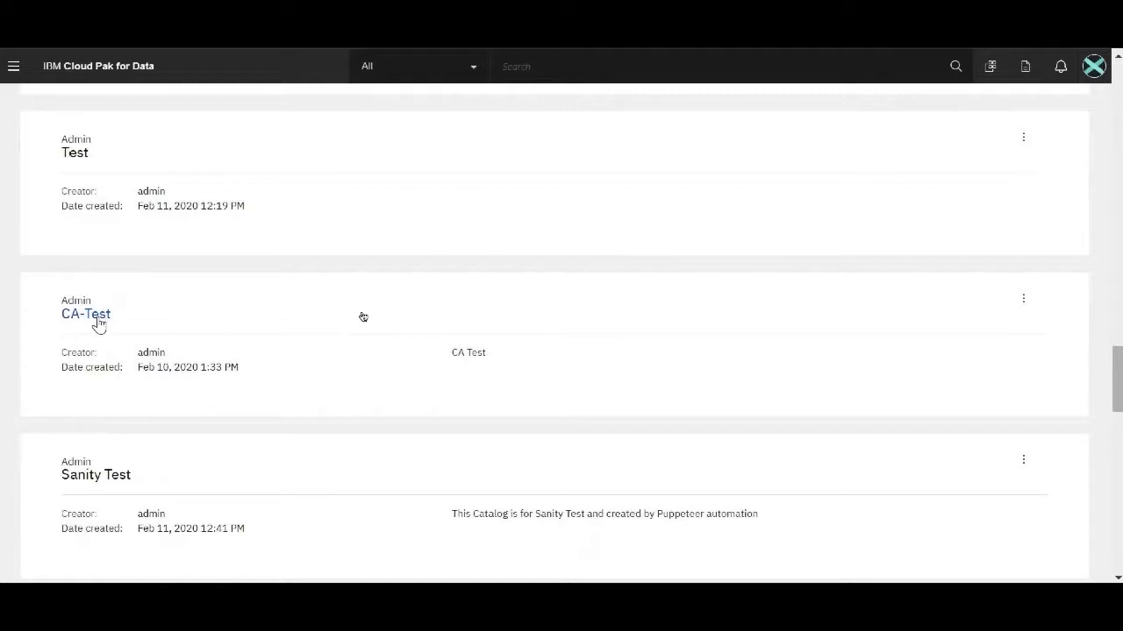
- Review the CA-Test catalog's teradataDB connection to GOSALES, then cancel without changes
click(100, 322)
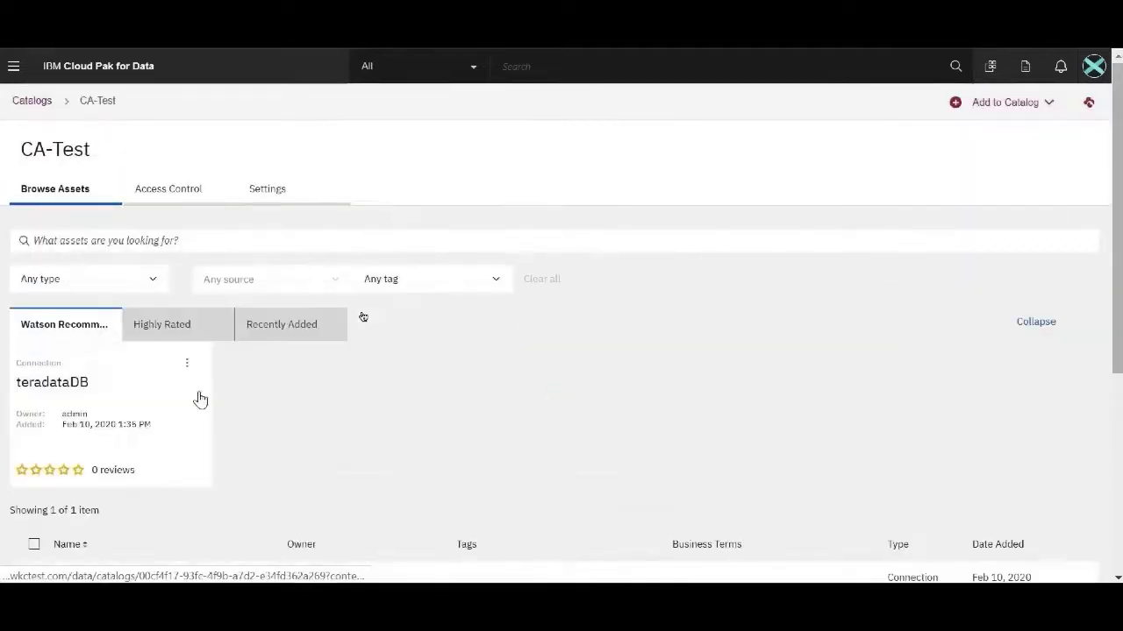
scroll(363, 316, down, 3)
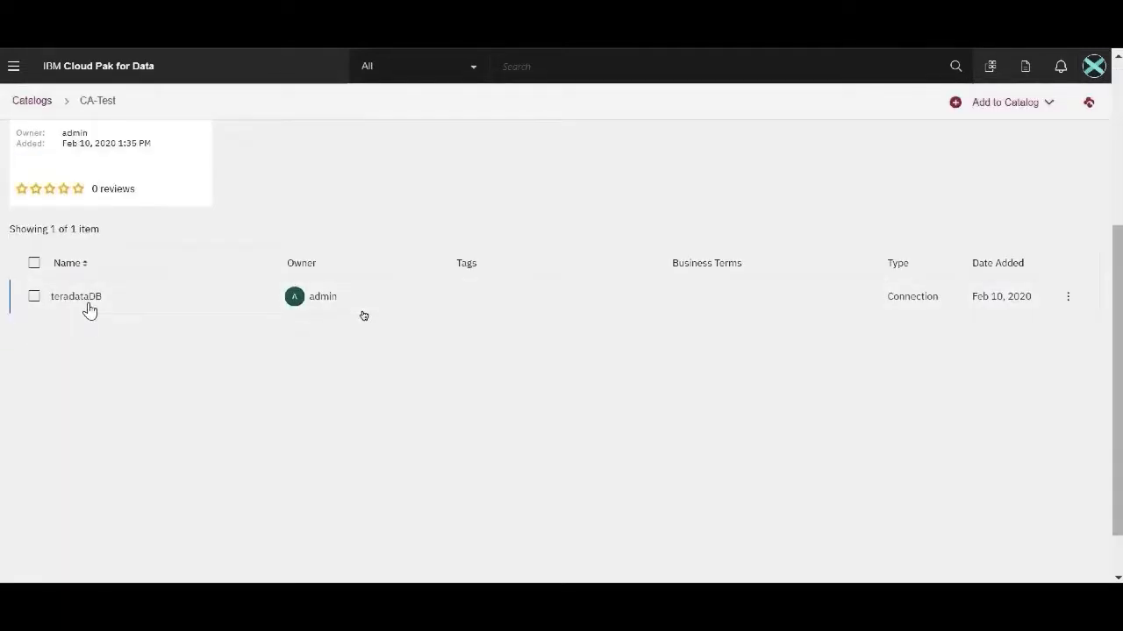
click(87, 304)
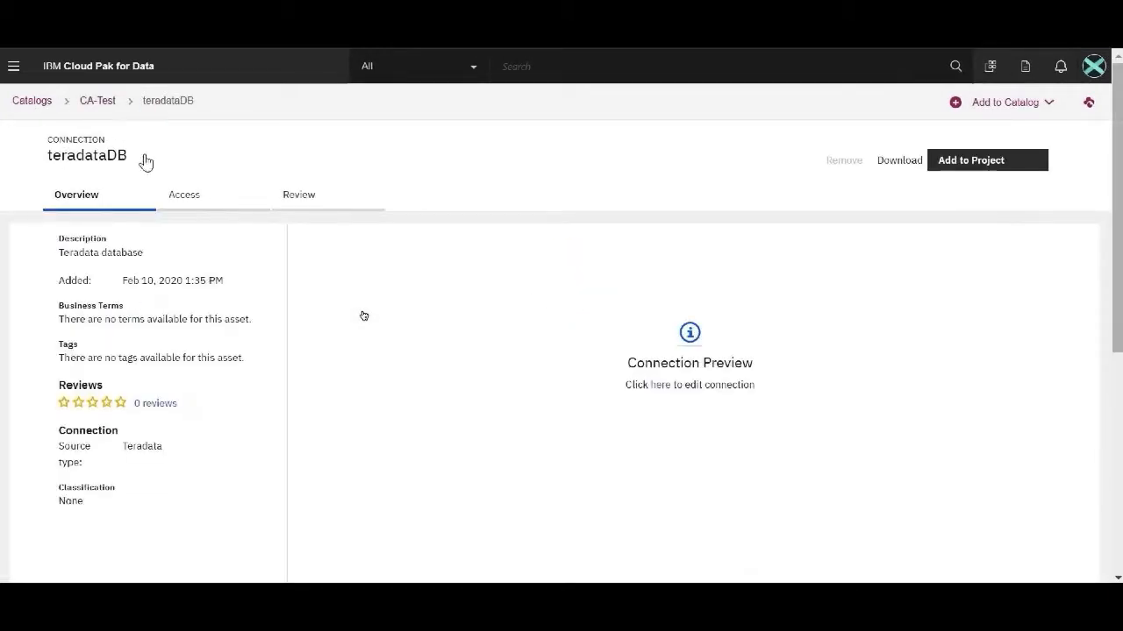
click(656, 388)
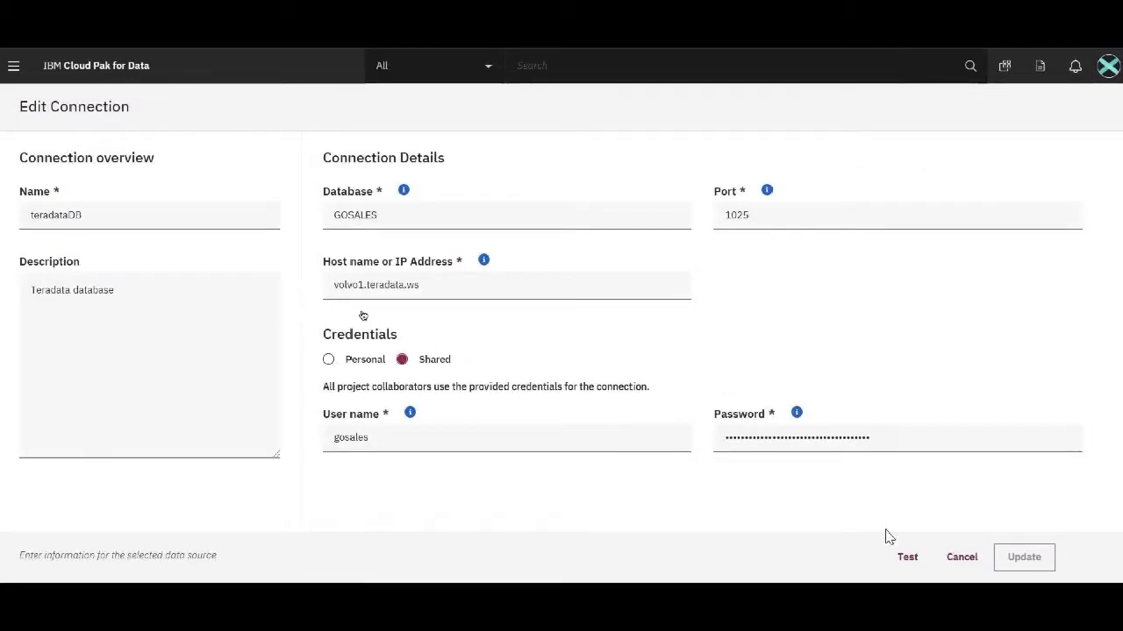
click(960, 561)
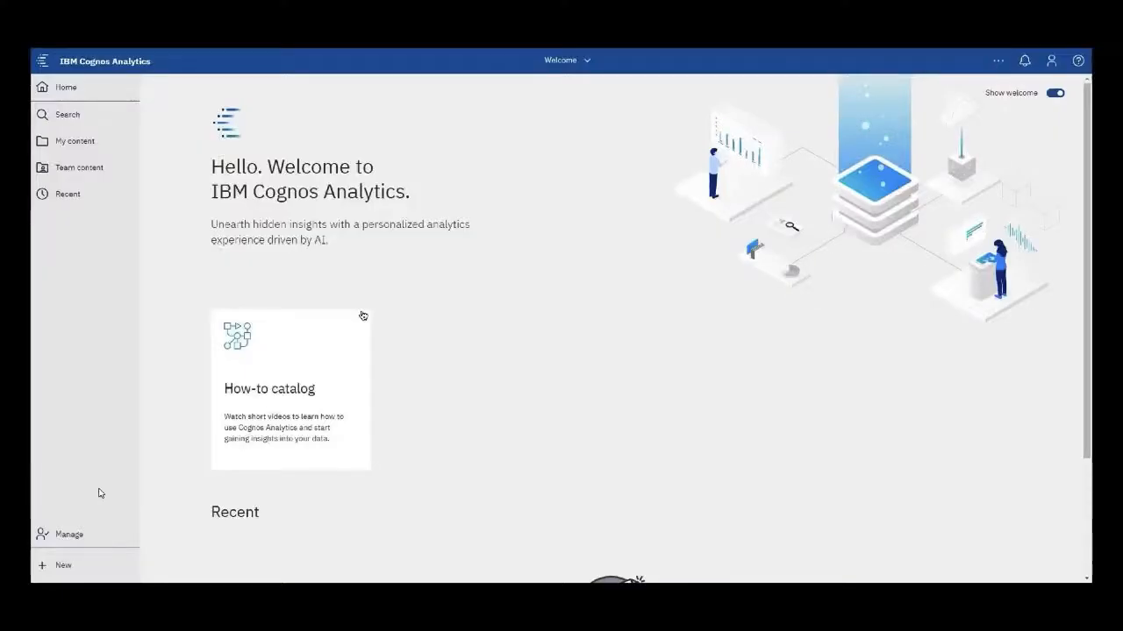
- Add an External Catalog data server connection with the pasted server URL, named 'WKC Catalogs'
click(97, 534)
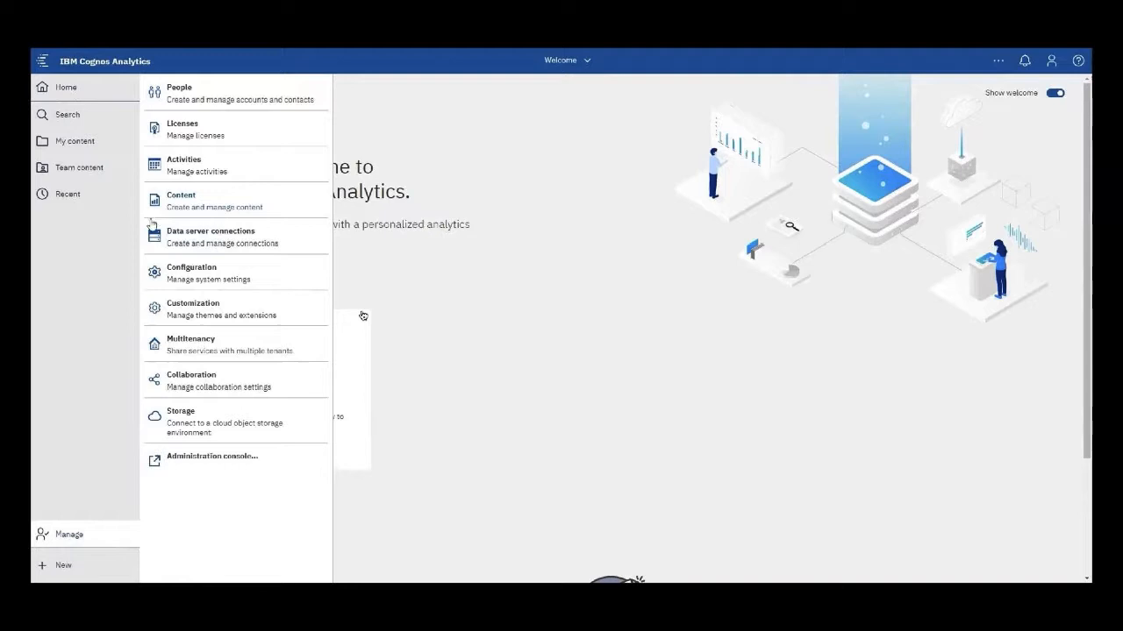
click(196, 250)
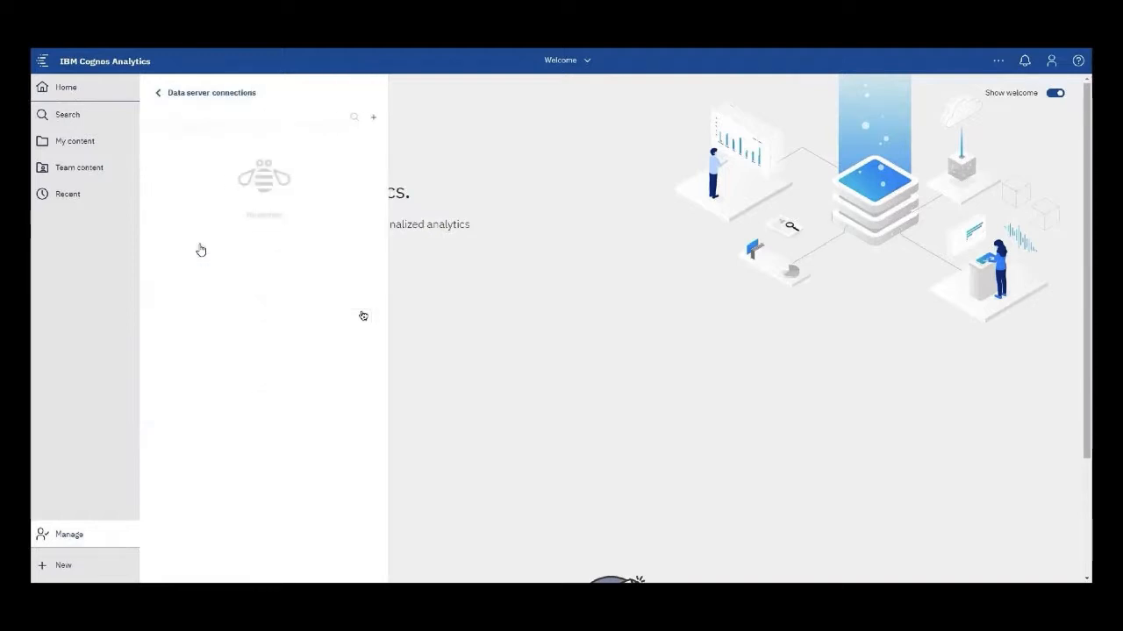
click(372, 118)
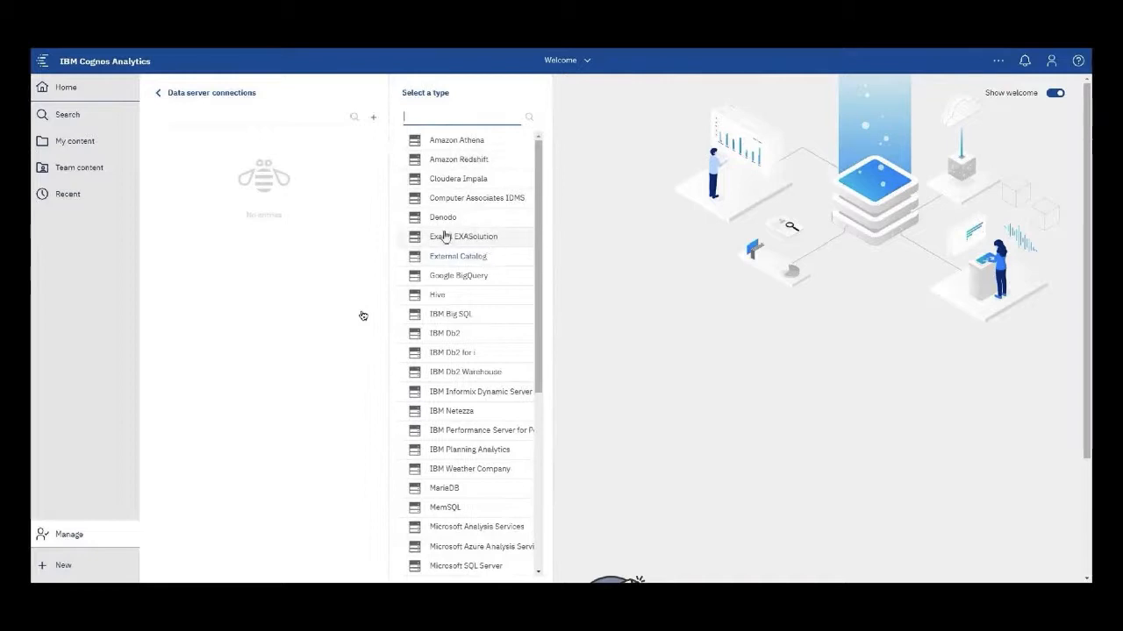
click(492, 263)
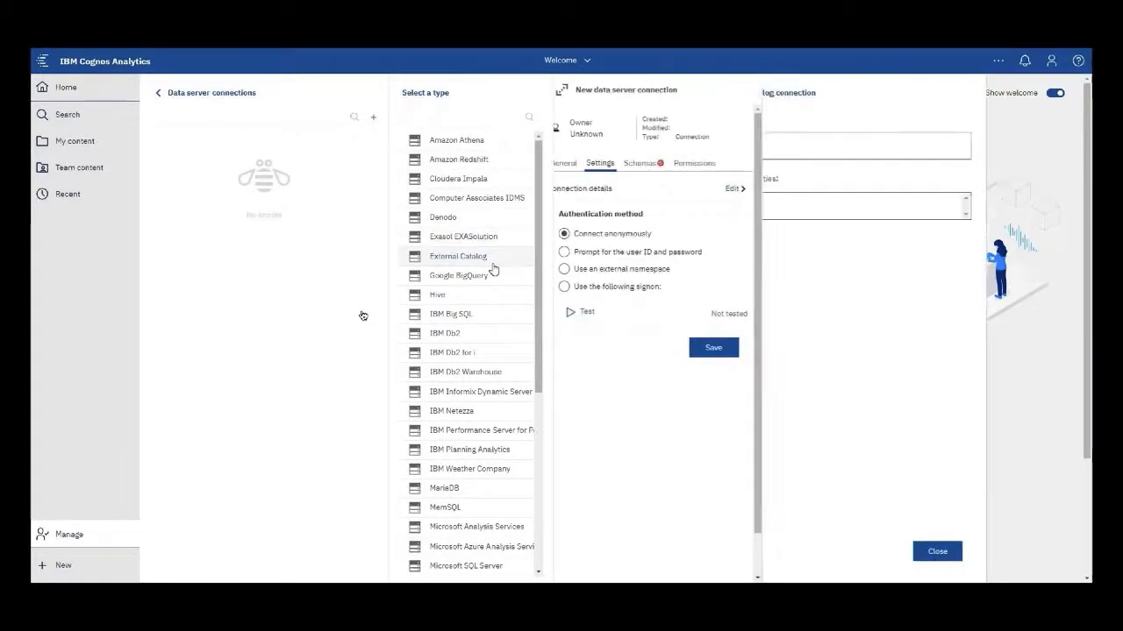
click(602, 153)
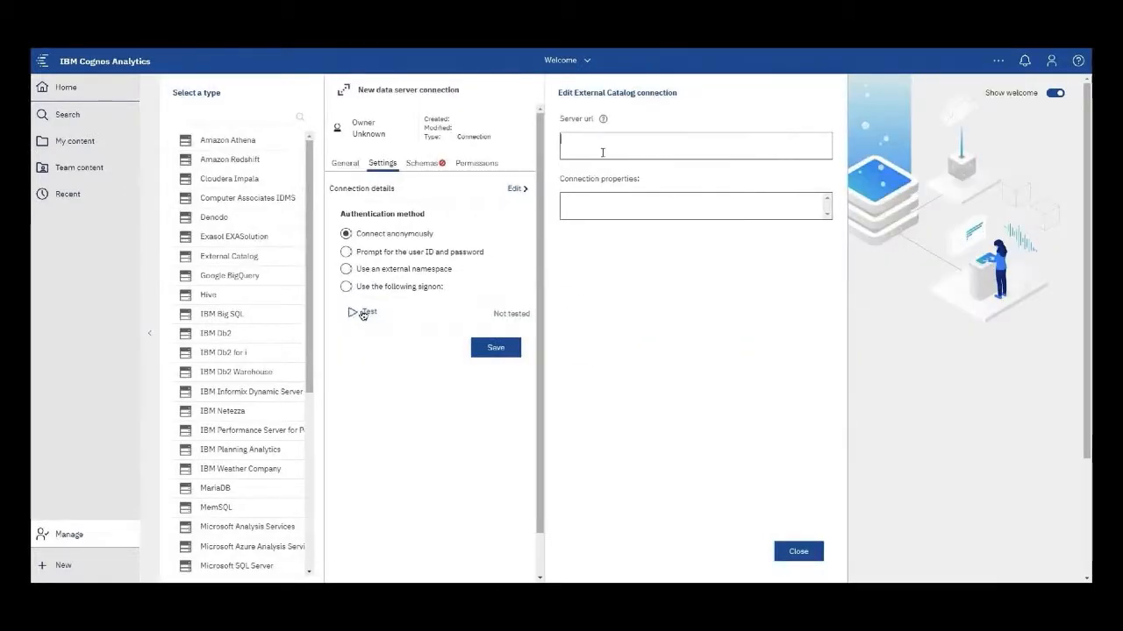
text(jdbc:wkc:https://zen-cpd-zen.apps.wkc-ocp42-stage1.demo.ibmcloud.com)
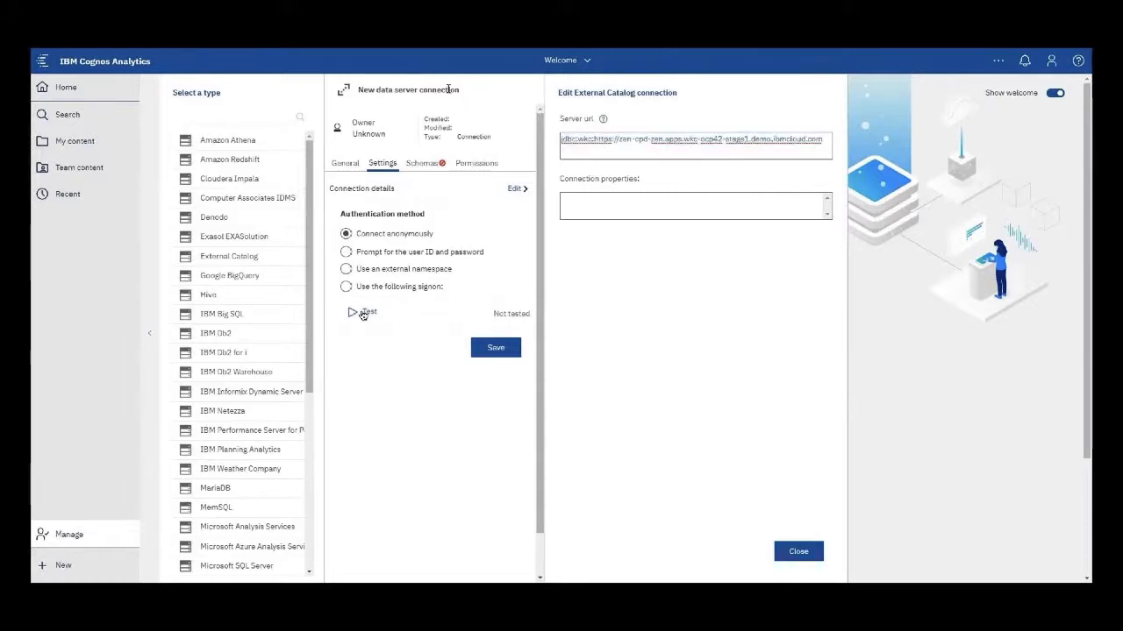
click(449, 89)
text(WKC C)
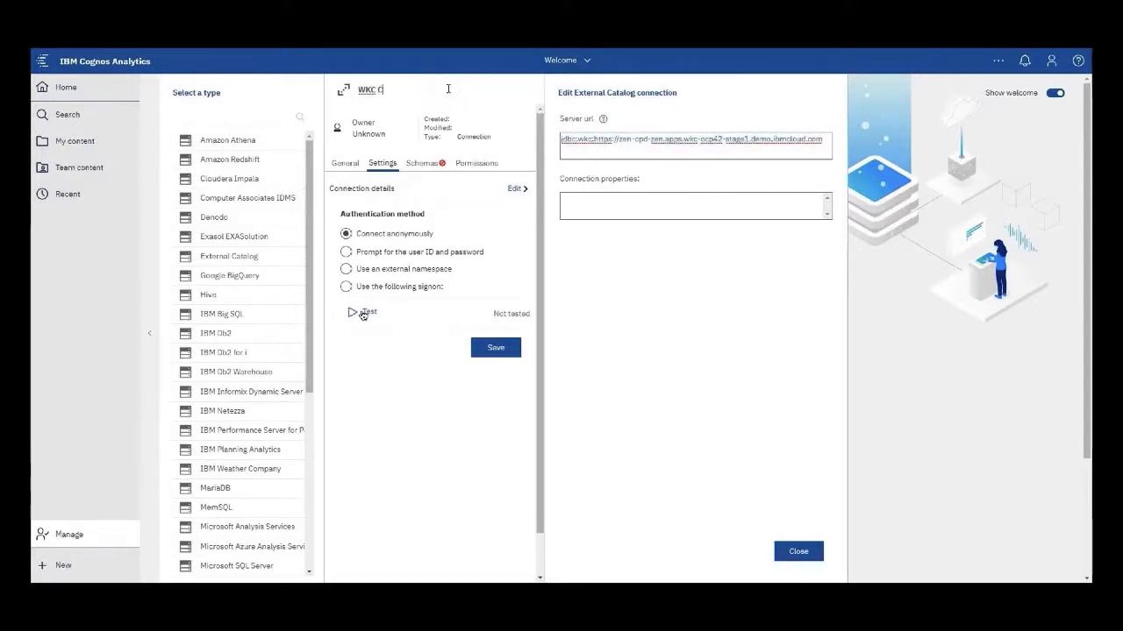
text(atalogs)
- Give the connection a new sign-on with user ID admin and its password, and save
click(357, 288)
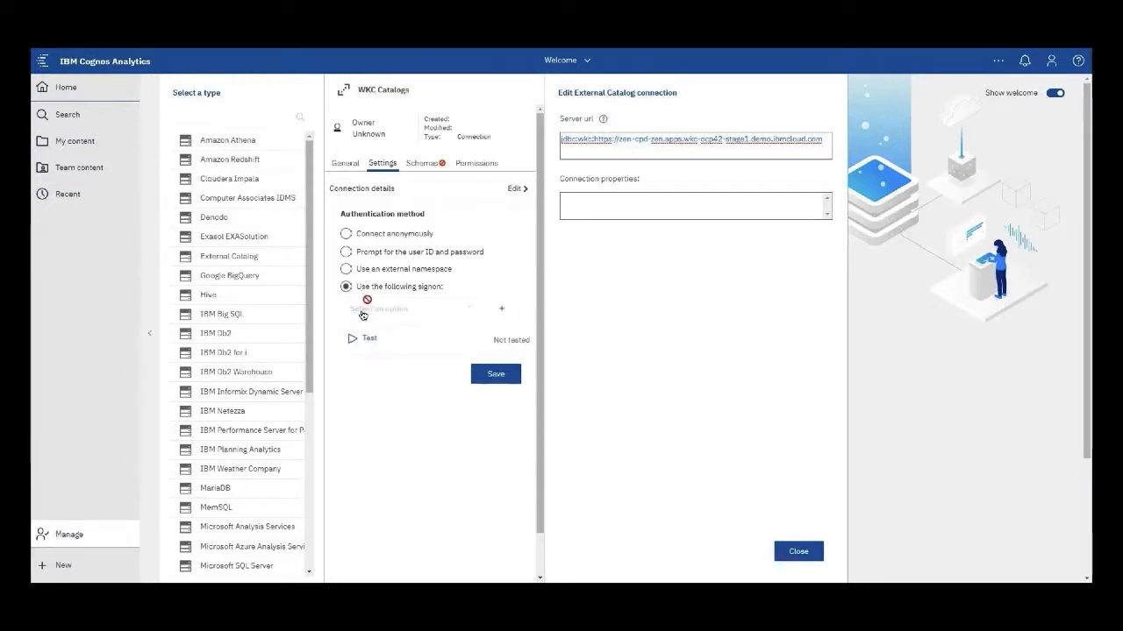
click(501, 308)
triple_click(747, 190)
text(admin)
key(Tab)
text(********)
key(Tab)
text(********)
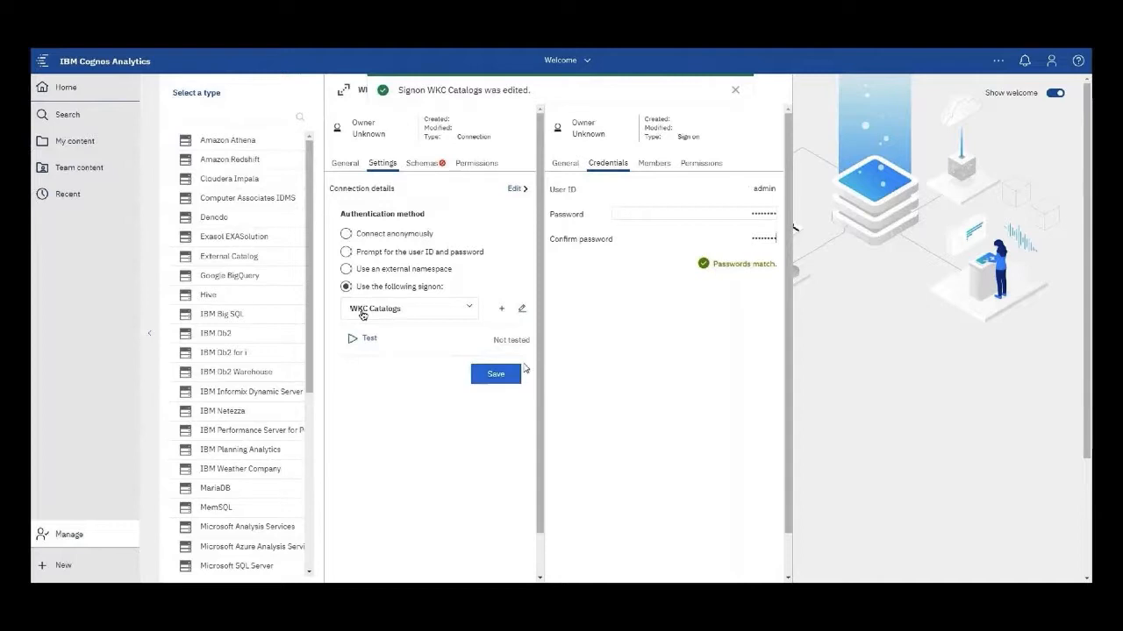
click(506, 373)
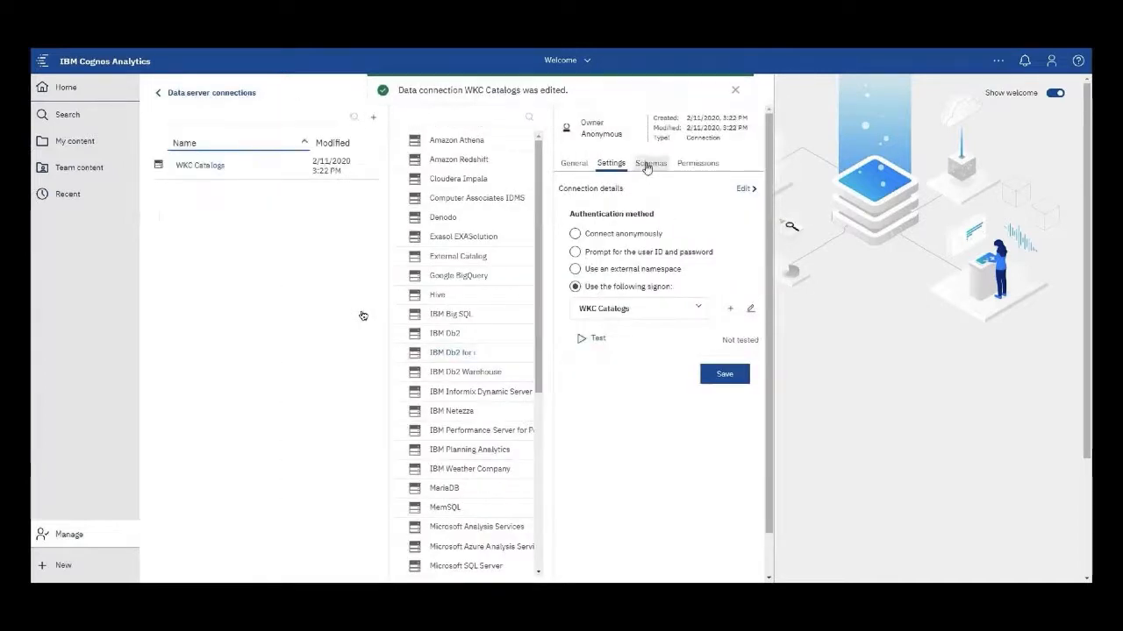
- Filter the connection's schema list for 'gosales', then clear the filter to list all schemas
click(645, 168)
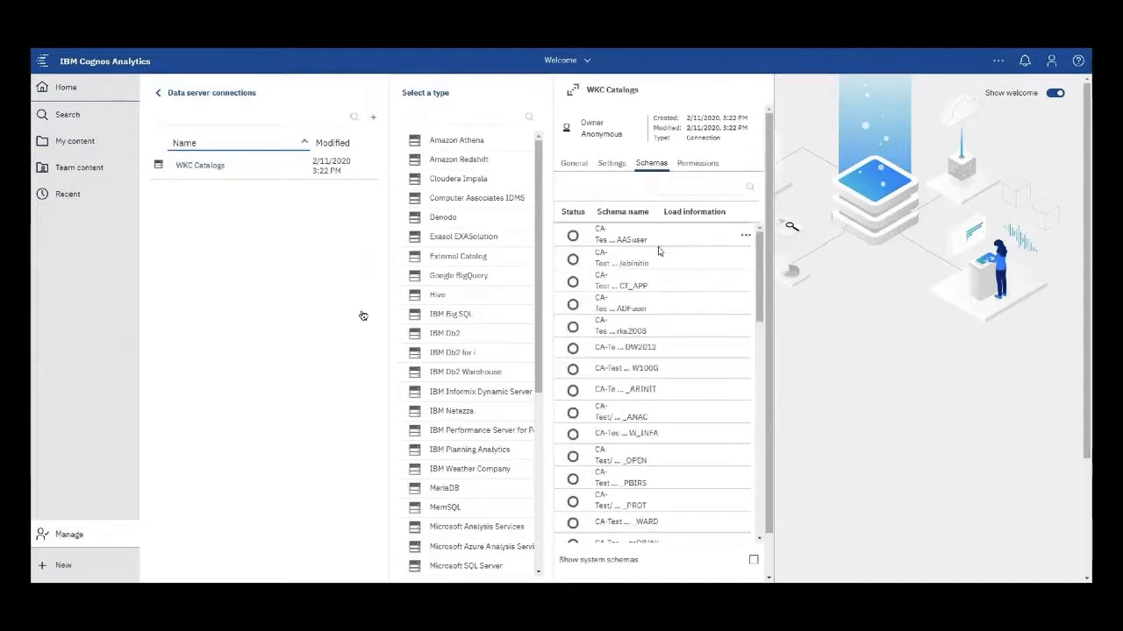
scroll(660, 257, down, 3)
scroll(658, 273, up, 3)
click(656, 188)
text(go)
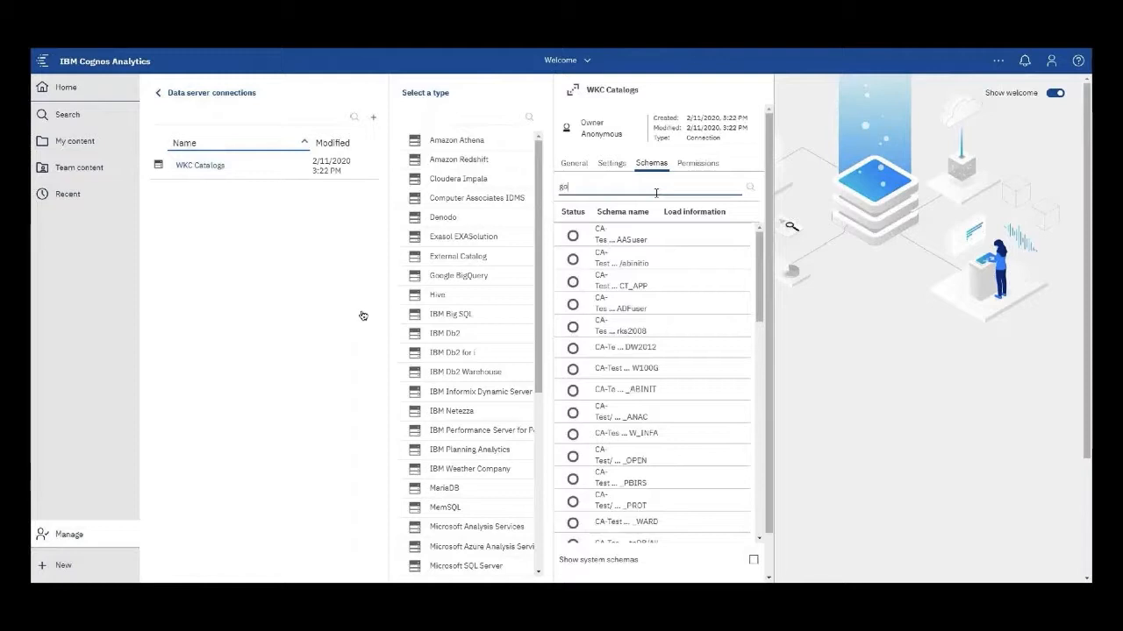
text(sales)
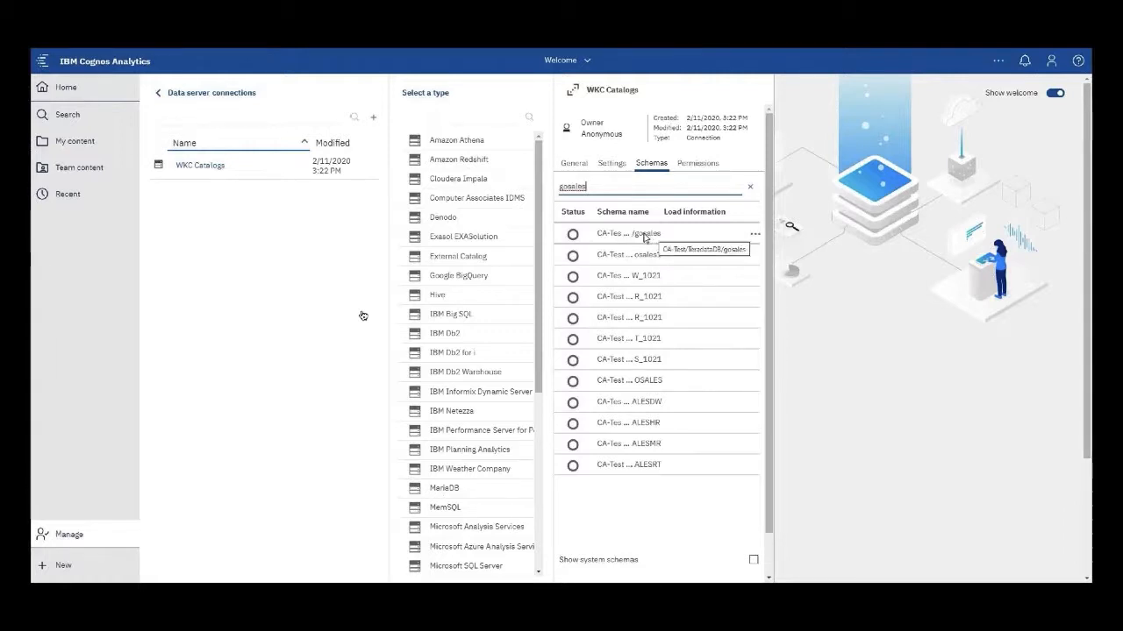
click(754, 239)
click(764, 243)
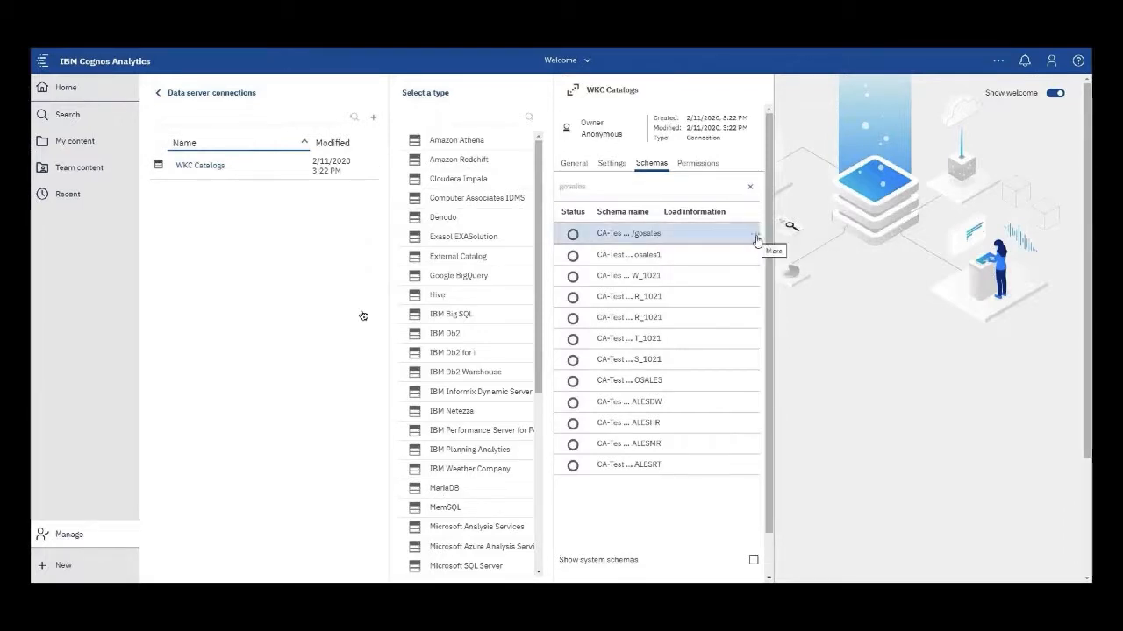
click(750, 186)
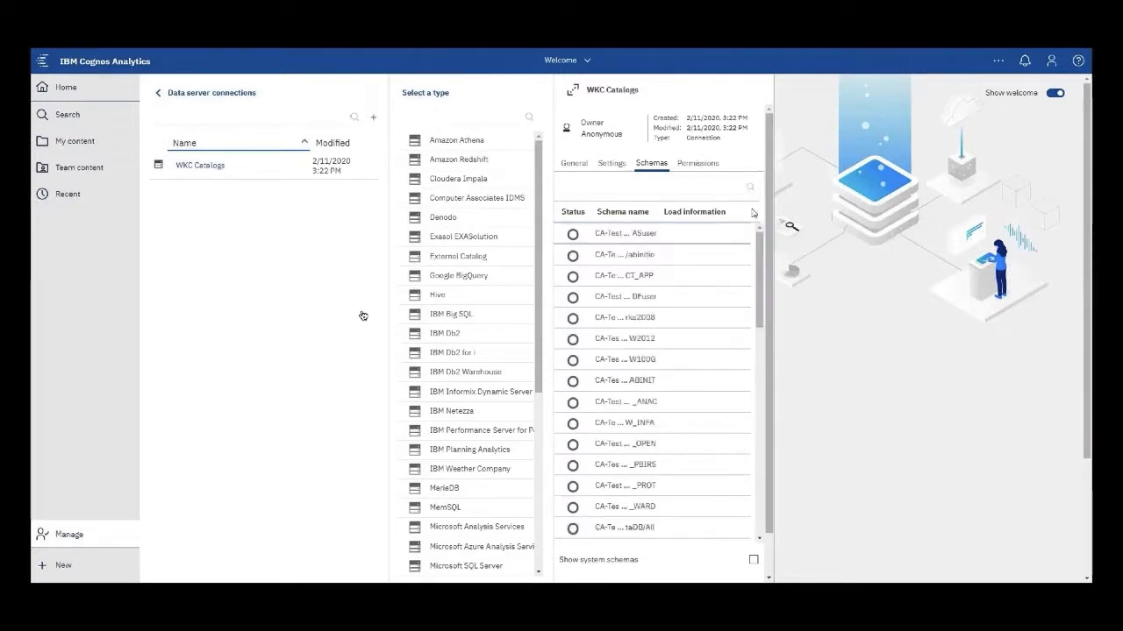
- Inspect the gosales schema's load options and its 18 tables, then cancel without reloading
drag(760, 245, 759, 339)
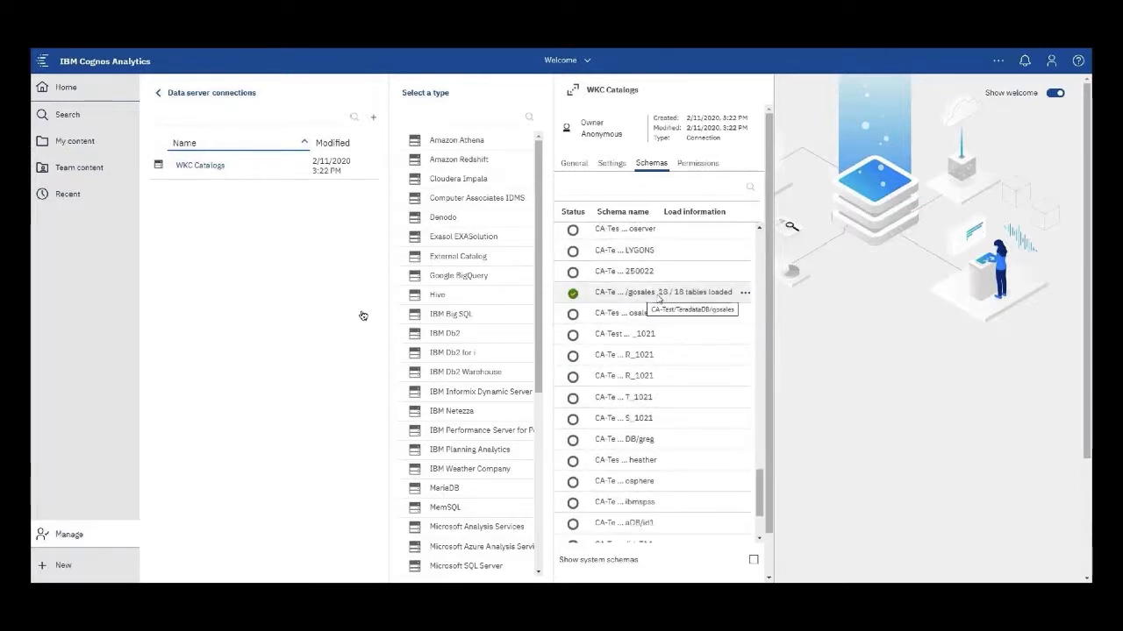
click(747, 296)
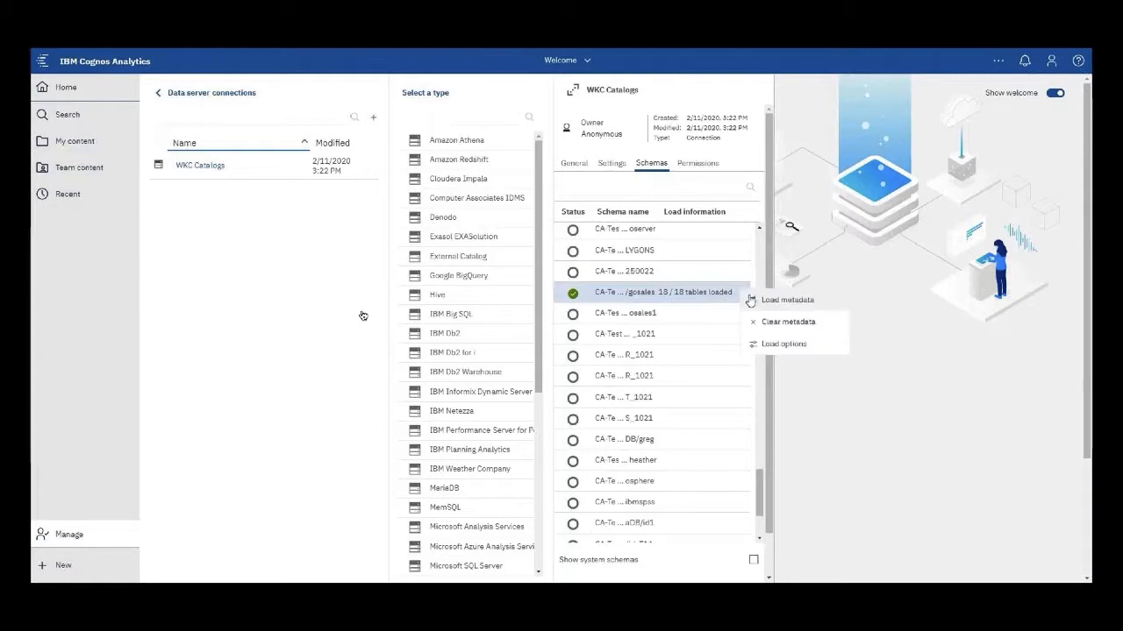
click(769, 345)
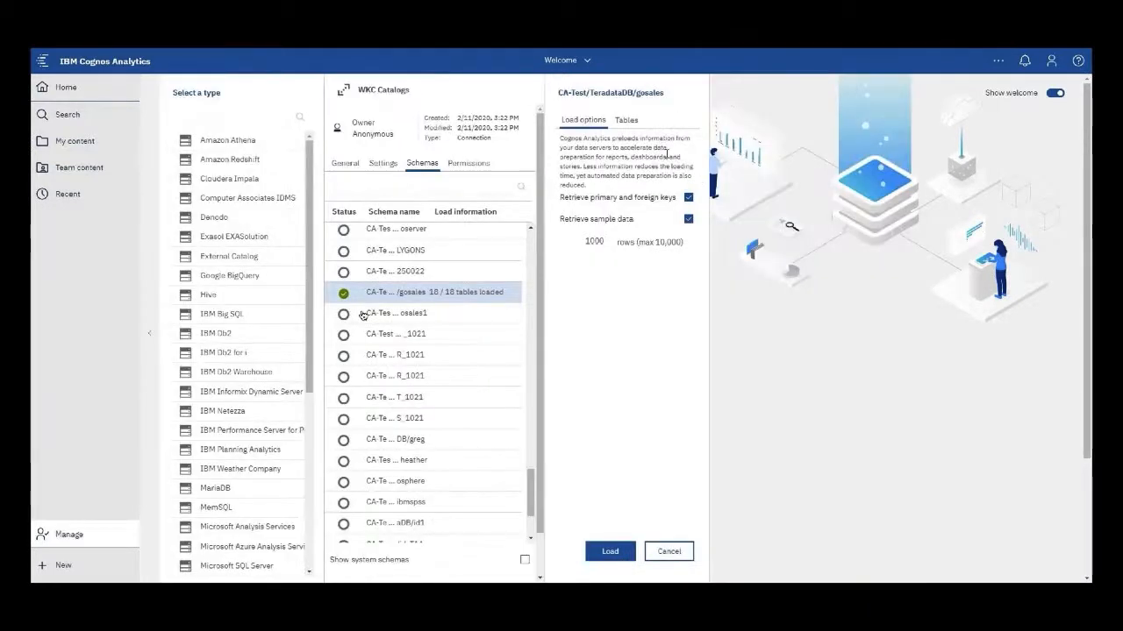
click(626, 120)
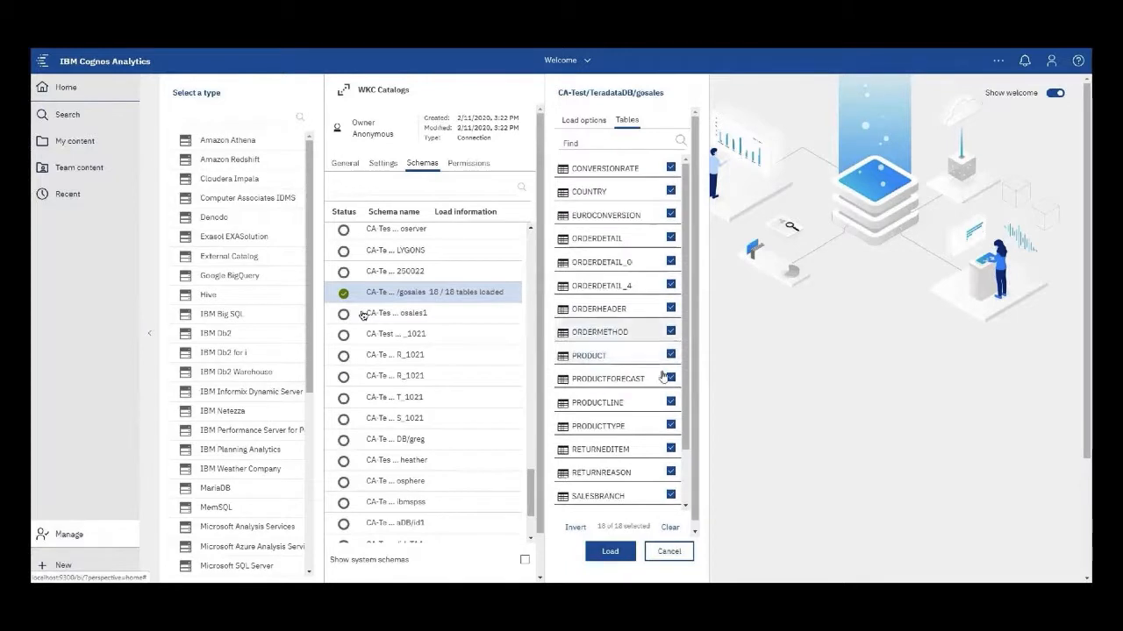
click(669, 550)
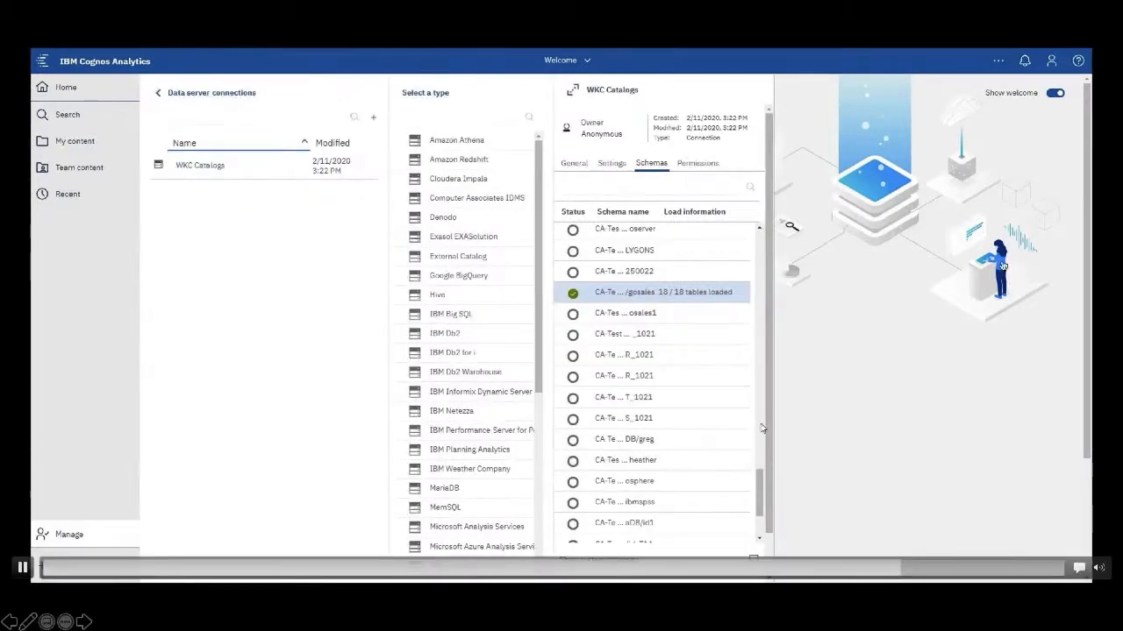
- Close the connection panels, exit the Learn Panel slide show, and return to Cognos in Chrome
click(792, 409)
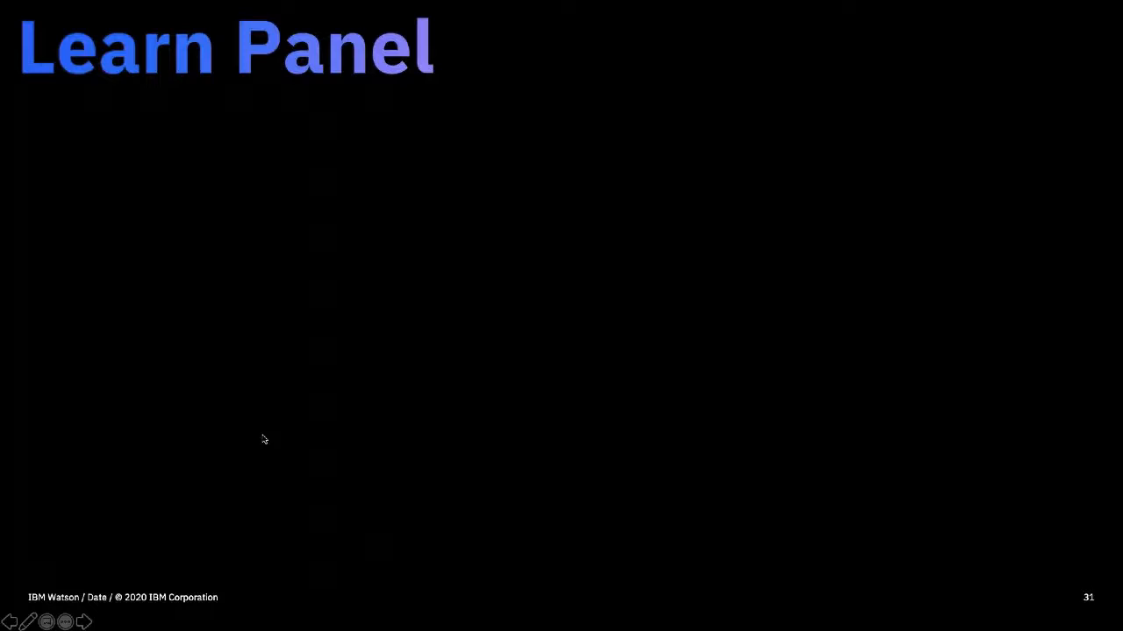
key(Escape)
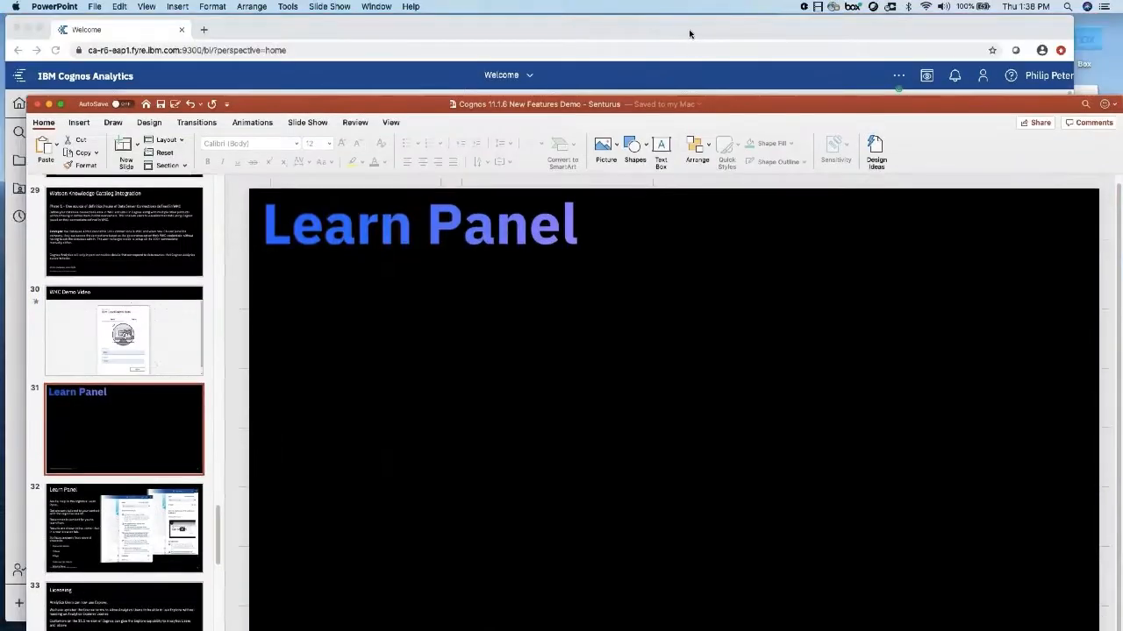
click(690, 33)
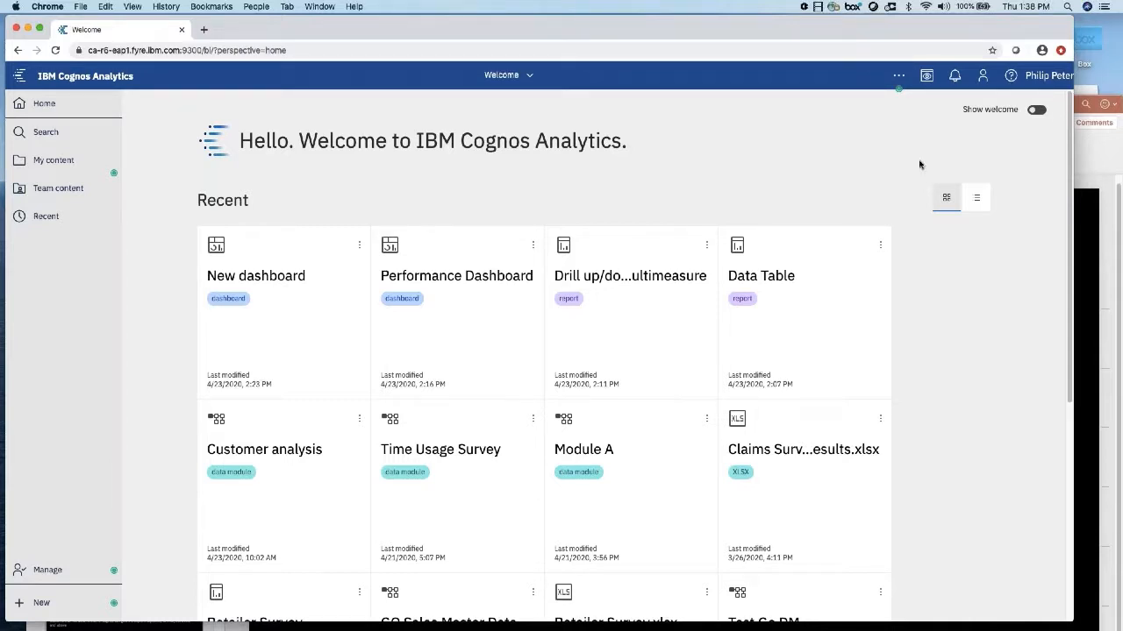
- Show the Learn panel's recommended help, then open the Performance Dashboard
click(1010, 78)
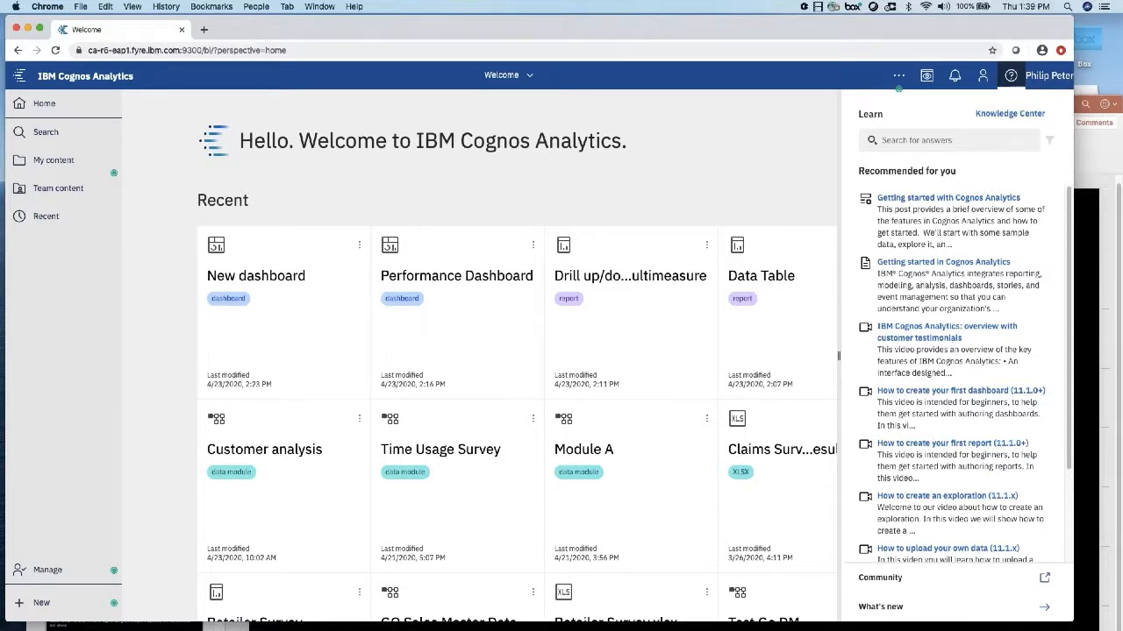
click(445, 278)
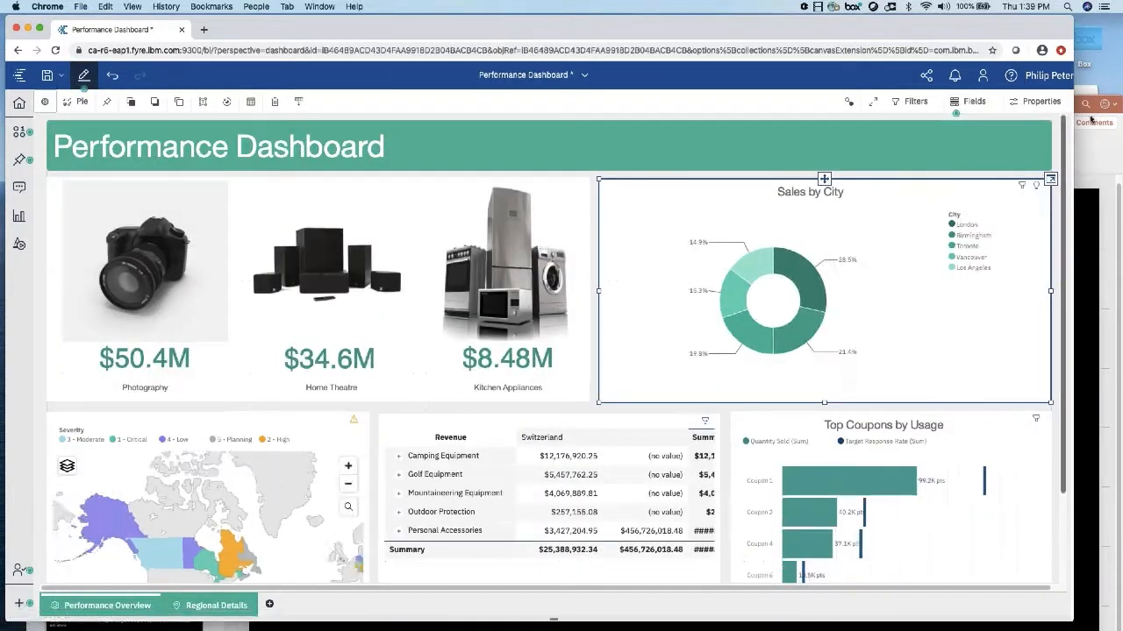
- Search the Learn panel for 'calculations', open the measures calculation article, then bring PowerPoint forward
click(1011, 76)
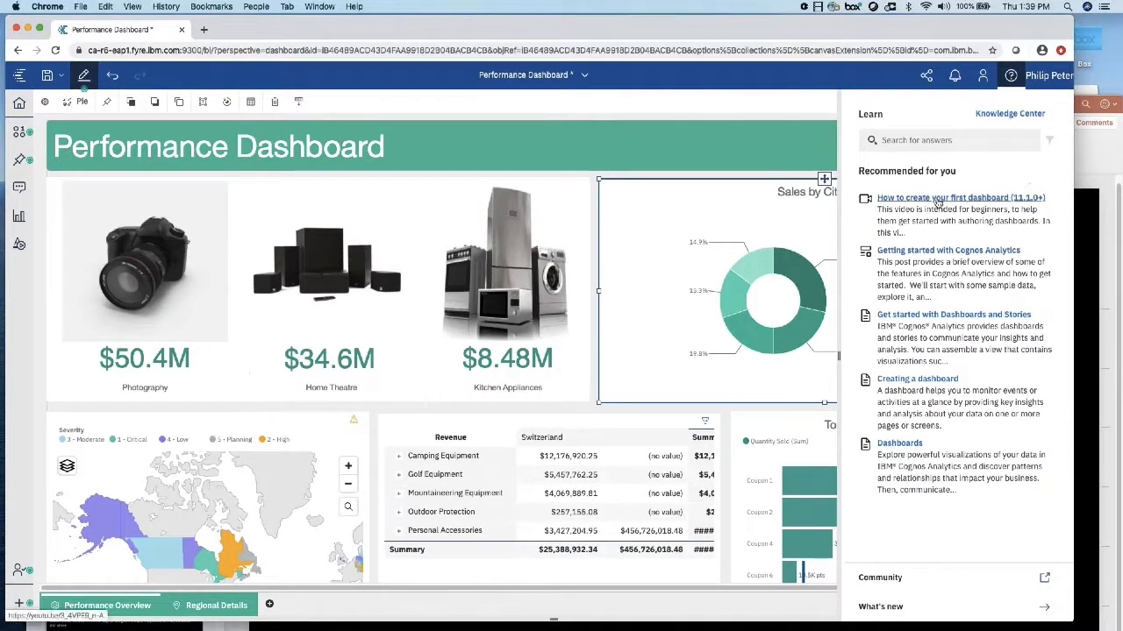
click(912, 139)
text(ca)
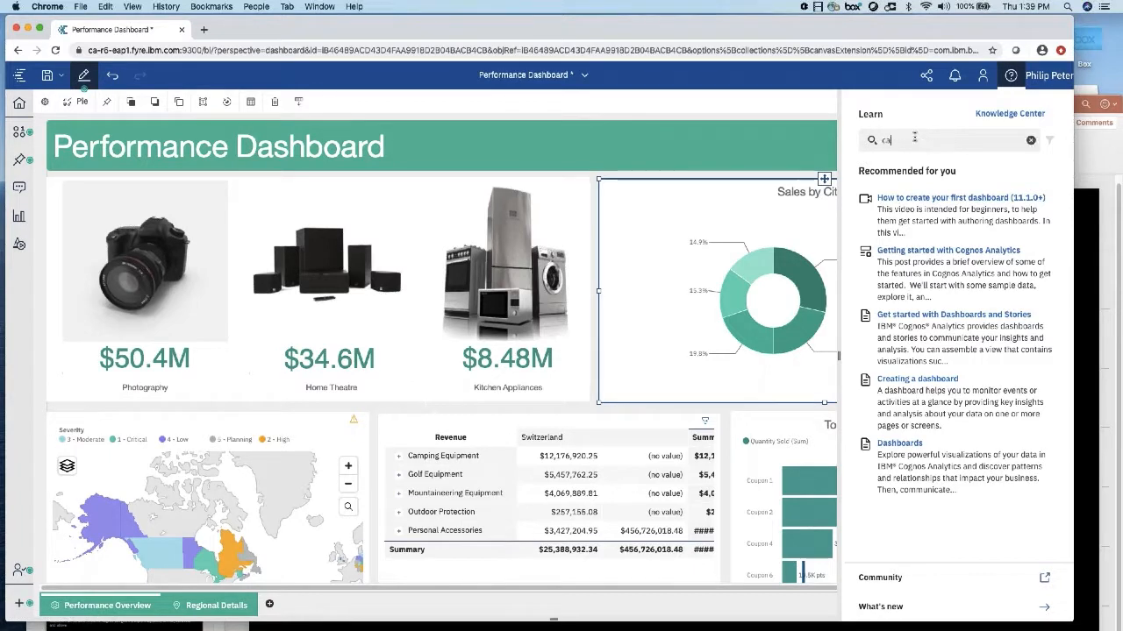
text(lculations)
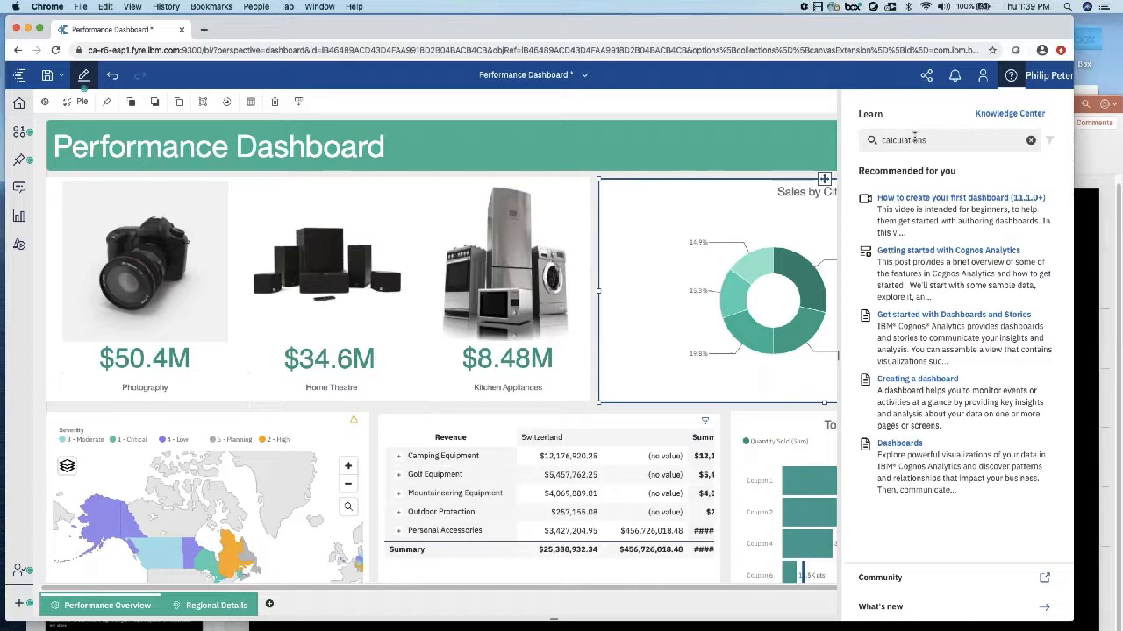
key(Return)
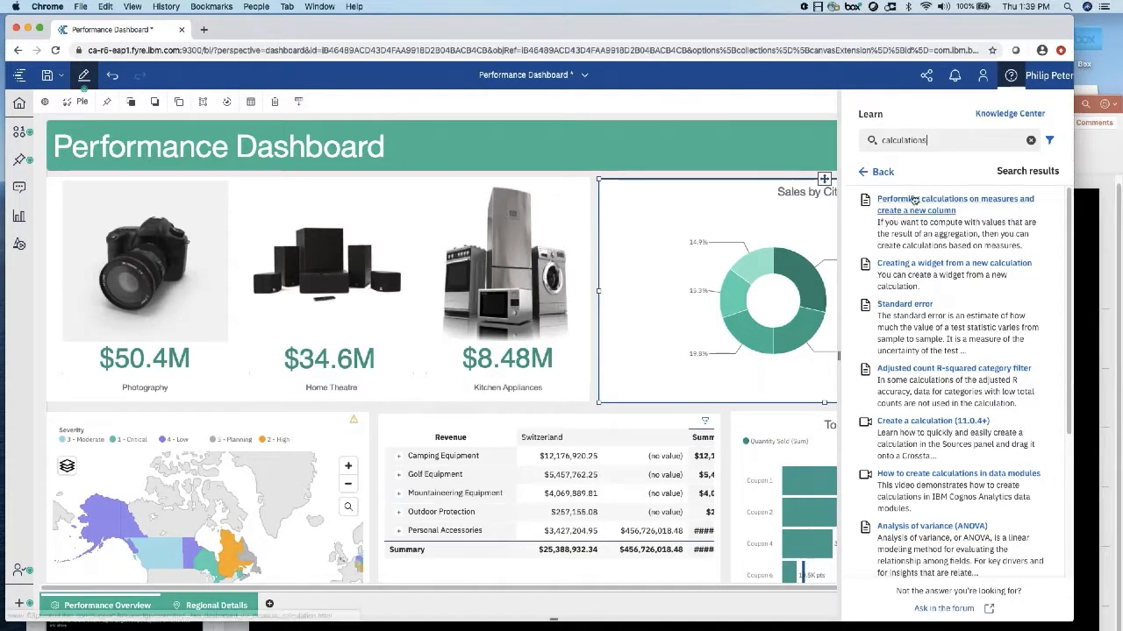
click(947, 202)
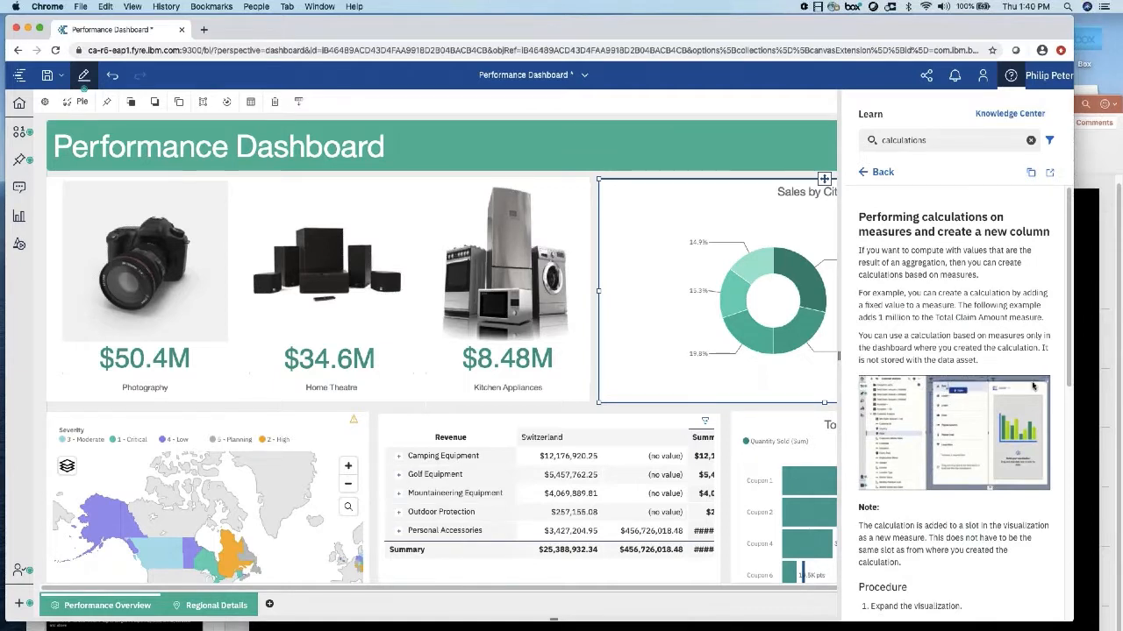
click(1092, 143)
drag(916, 100, 888, 33)
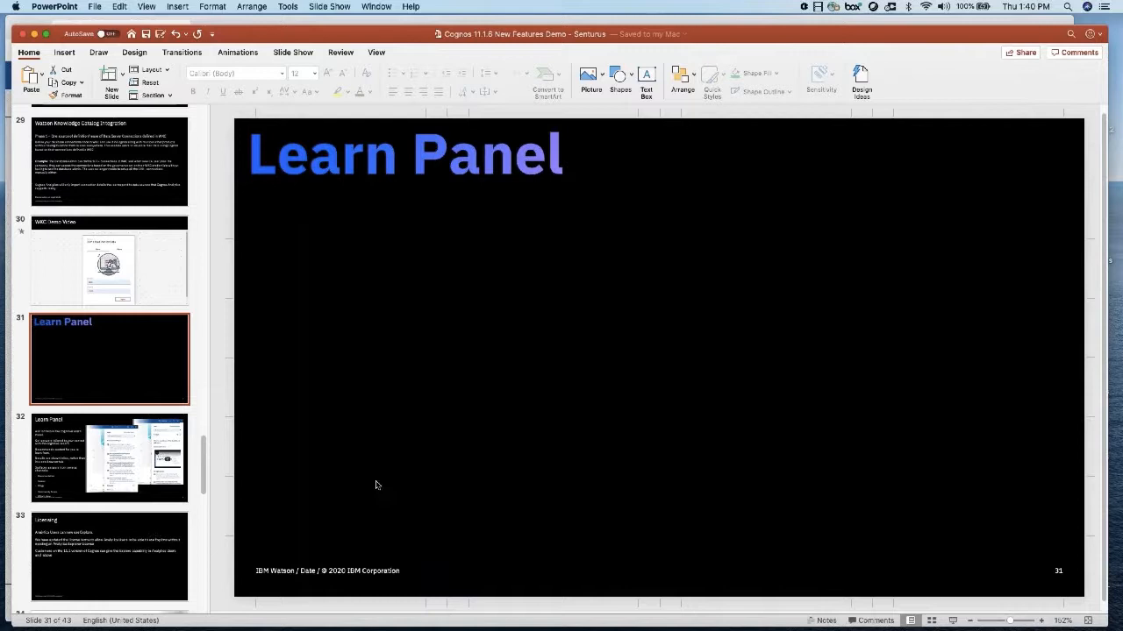
- Present from the Learn Panel slide and advance two slides to slide 33, 'Licensing'
click(952, 622)
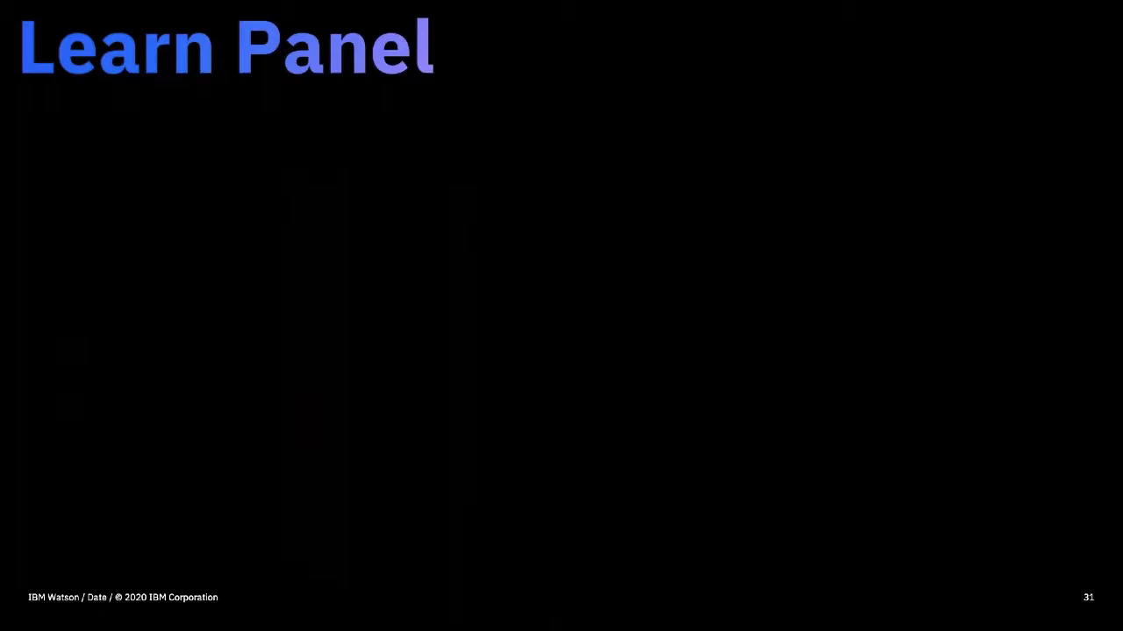
key(Right)
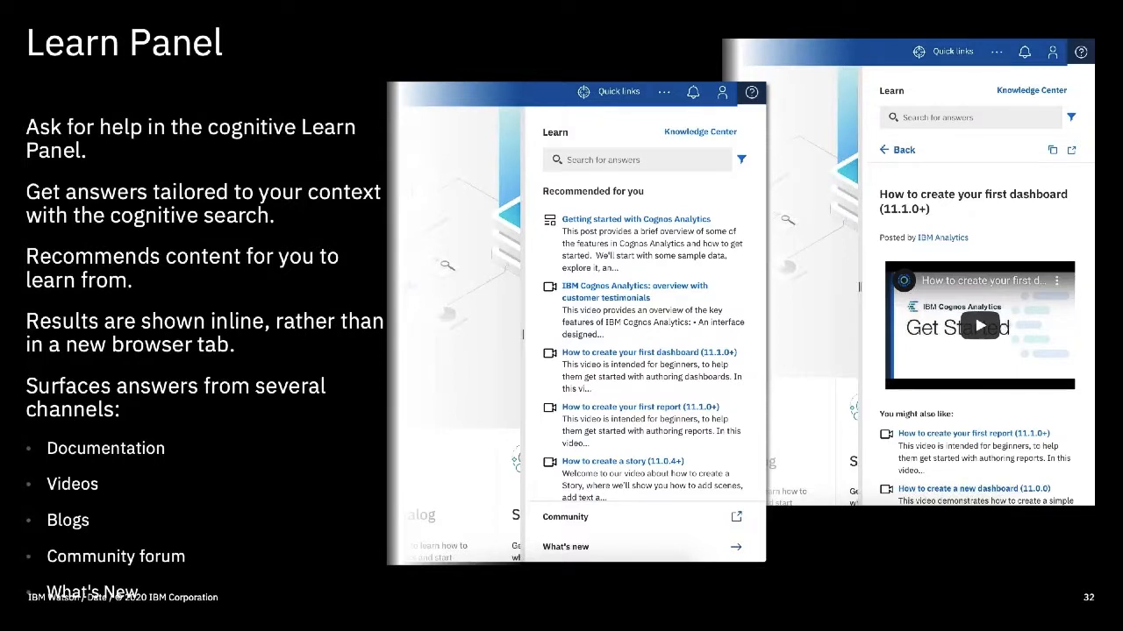
key(Right)
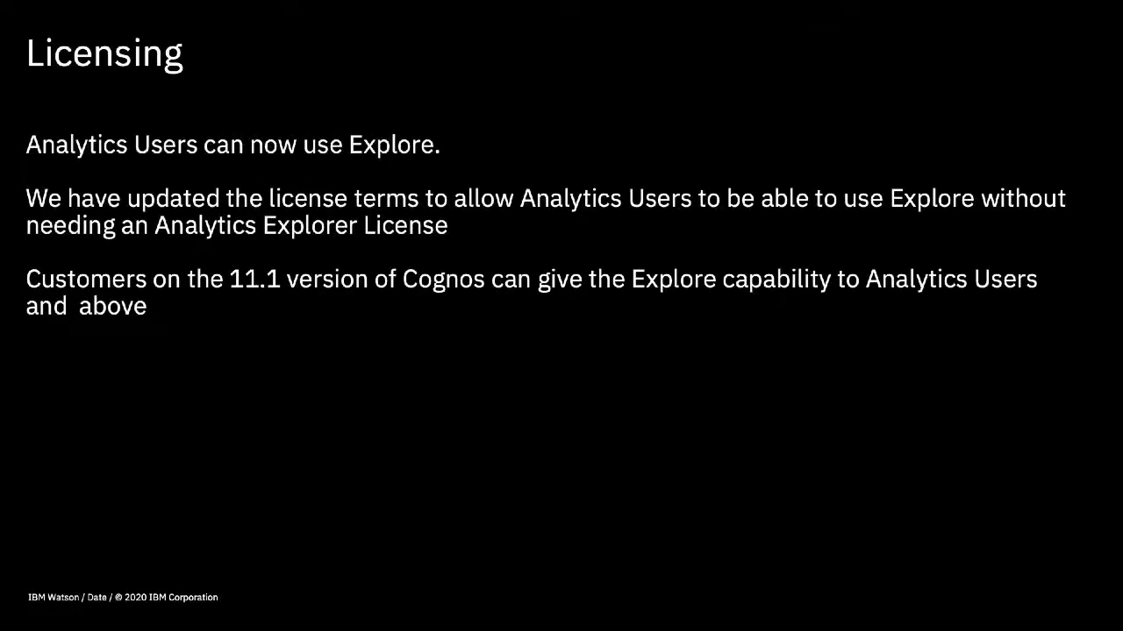